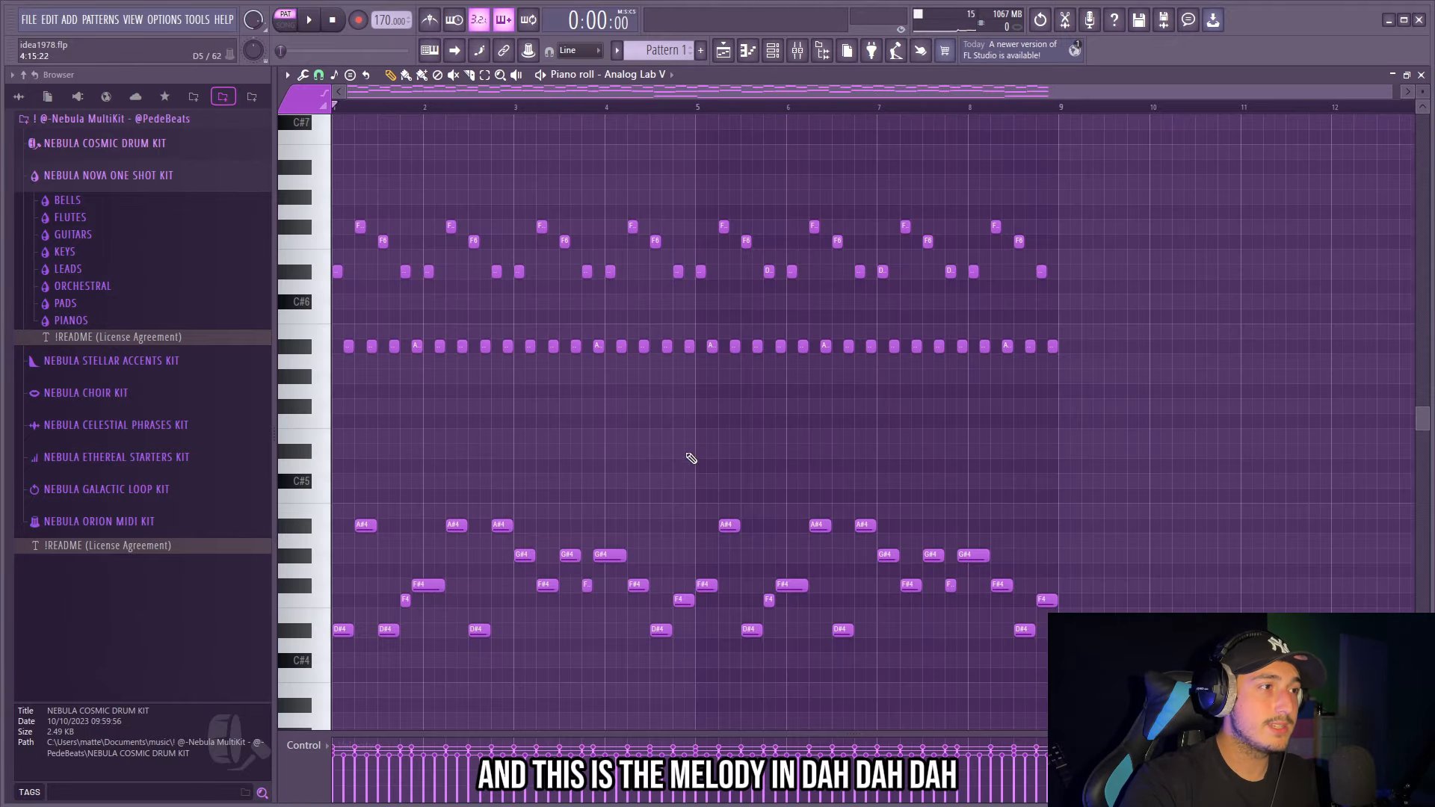
# Step: Examine the layers of the first reference MIDI, from the upper melodies down to the sustained bass notes
pyautogui.scroll(-3, 689, 458)
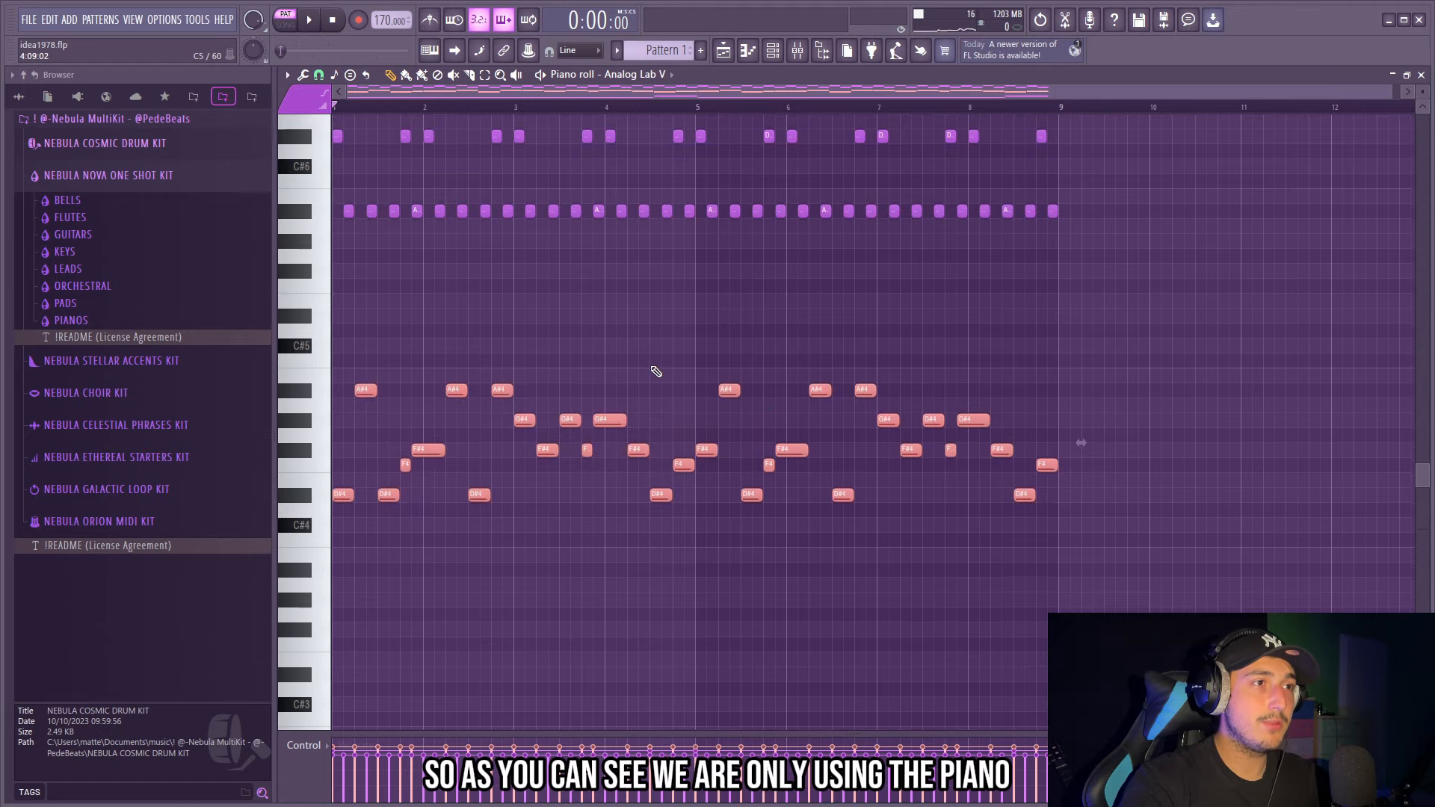
pyautogui.scroll(-8, 680, 369)
pyautogui.scroll(5, 1169, 545)
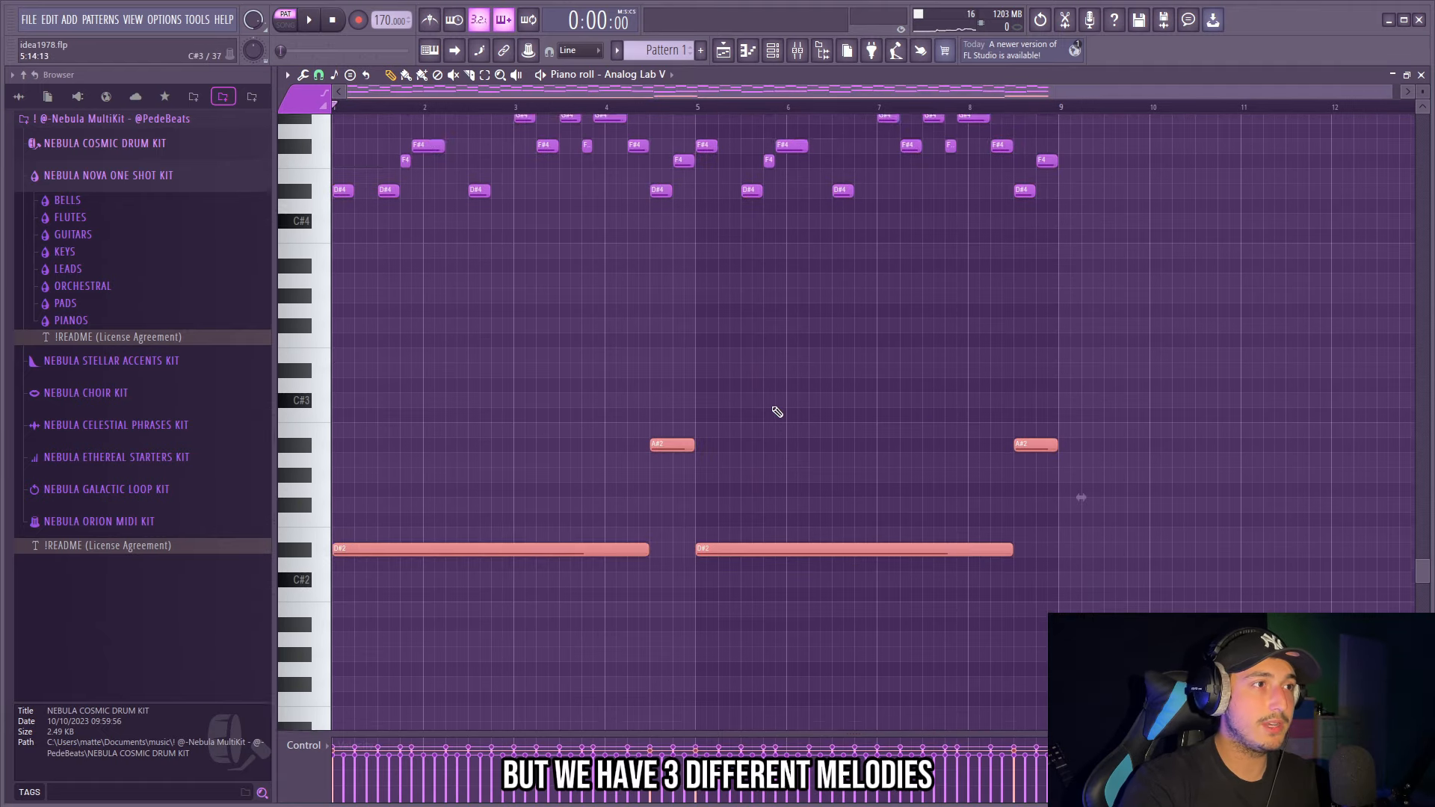
pyautogui.scroll(-4, 409, 411)
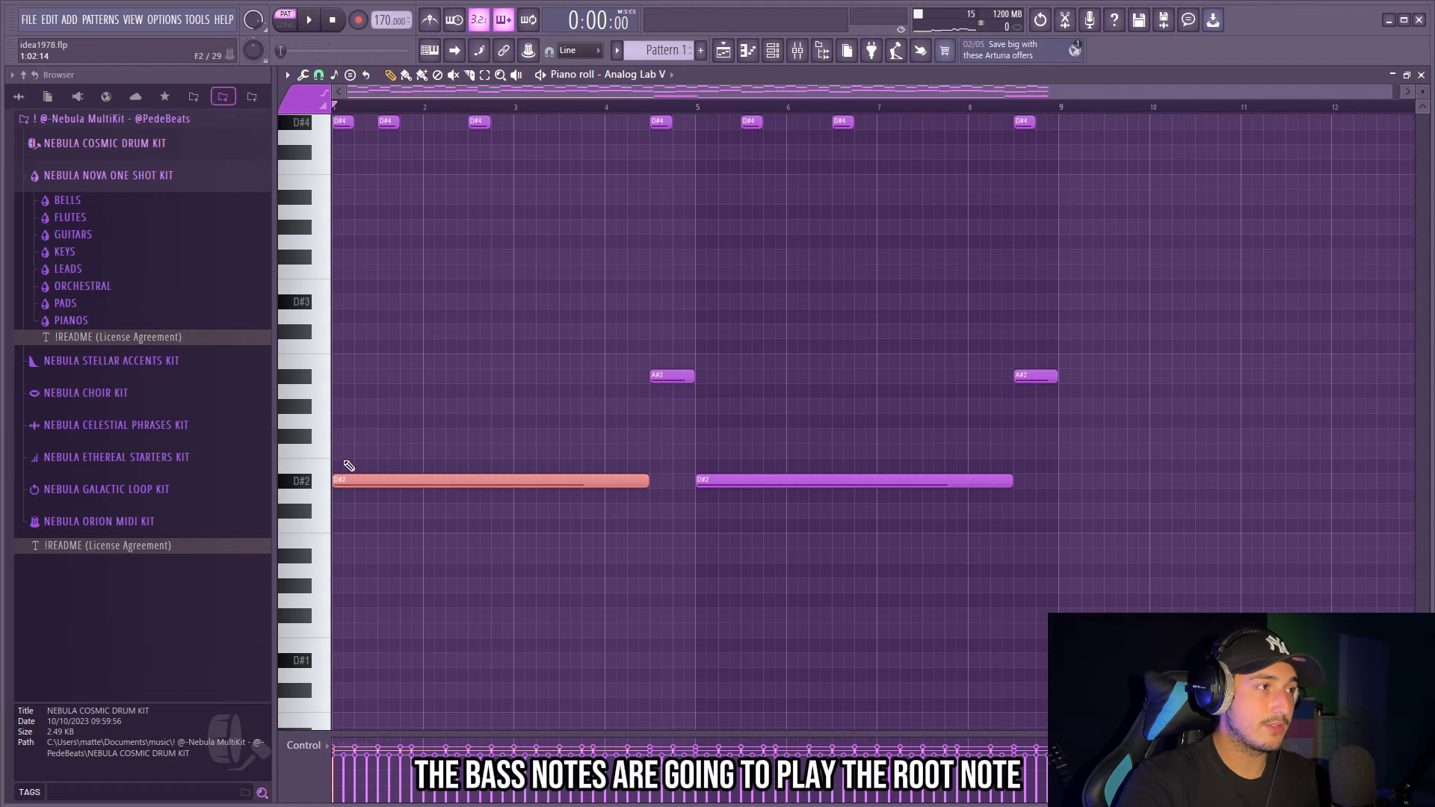
pyautogui.scroll(2, 349, 466)
pyautogui.moveTo(465, 512); pyautogui.dragTo(437, 482)
pyautogui.scroll(-1, 907, 456)
pyautogui.moveTo(900, 413); pyautogui.dragTo(766, 323)
pyautogui.scroll(-1, 805, 406)
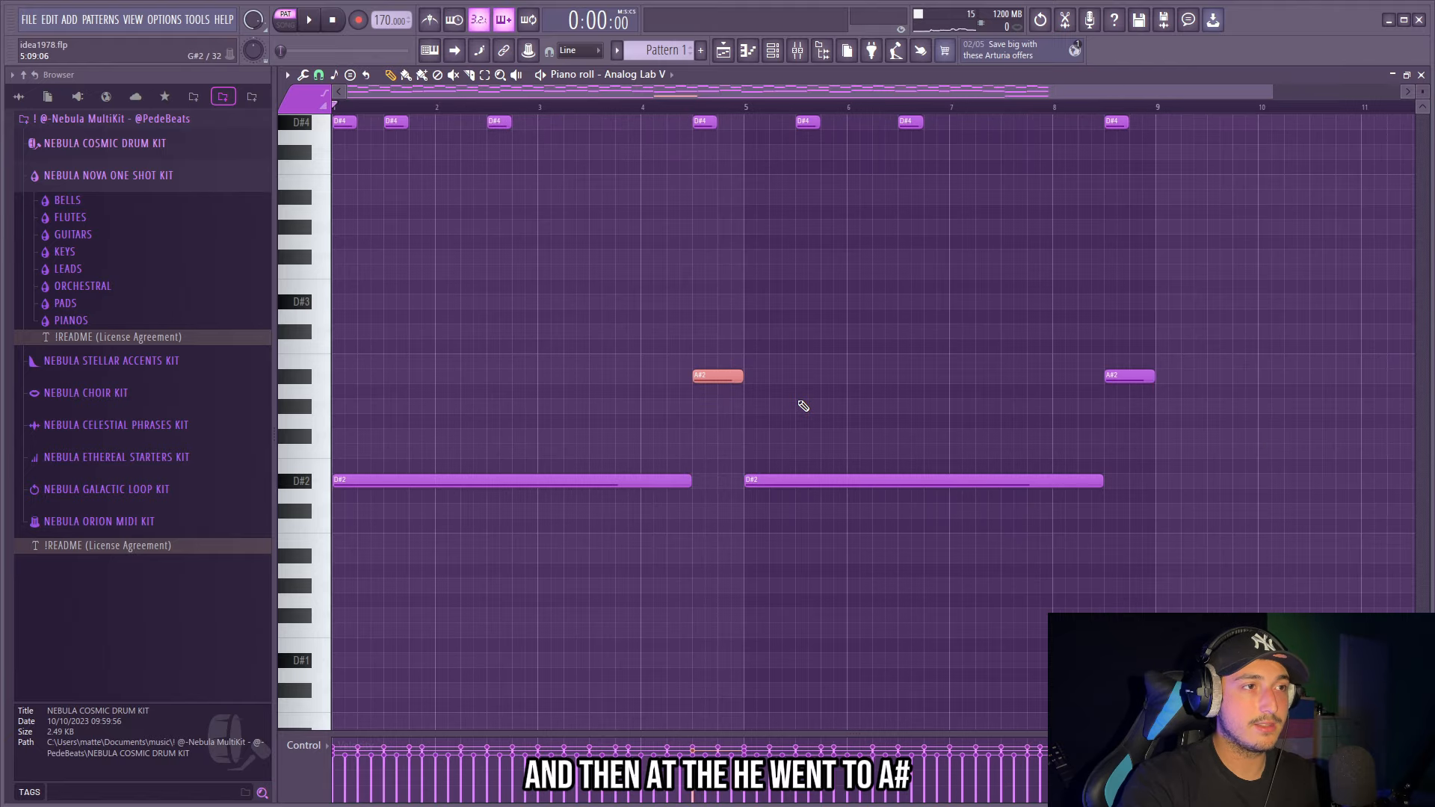
pyautogui.scroll(2, 688, 351)
pyautogui.keyDown('ctrl'); pyautogui.click(694, 347); pyautogui.keyUp('ctrl')
# Step: Examine the rhythm and pitches of the first reference's main melody and its repeating top melody
pyautogui.moveTo(636, 394); pyautogui.dragTo(740, 460)
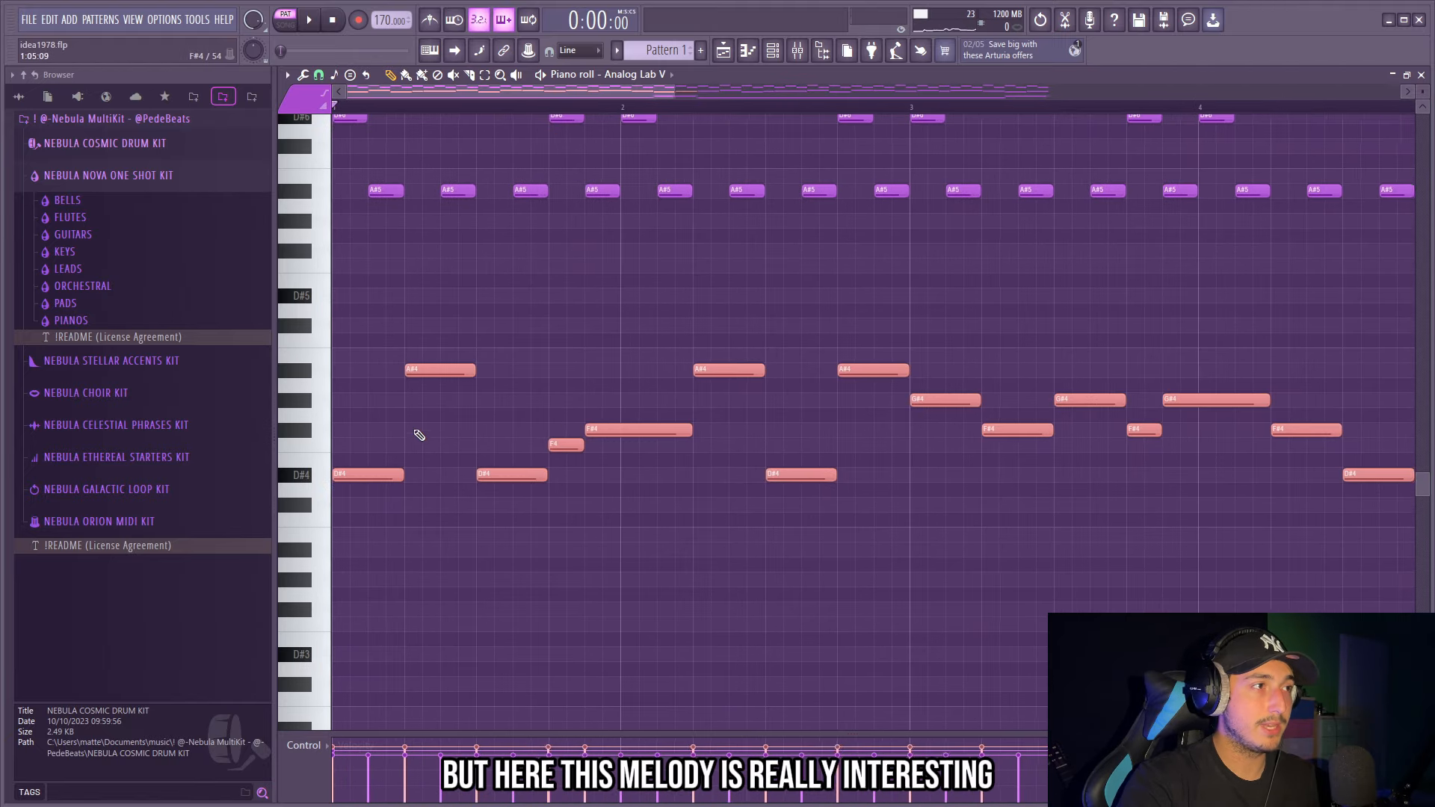
pyautogui.scroll(-1, 667, 506)
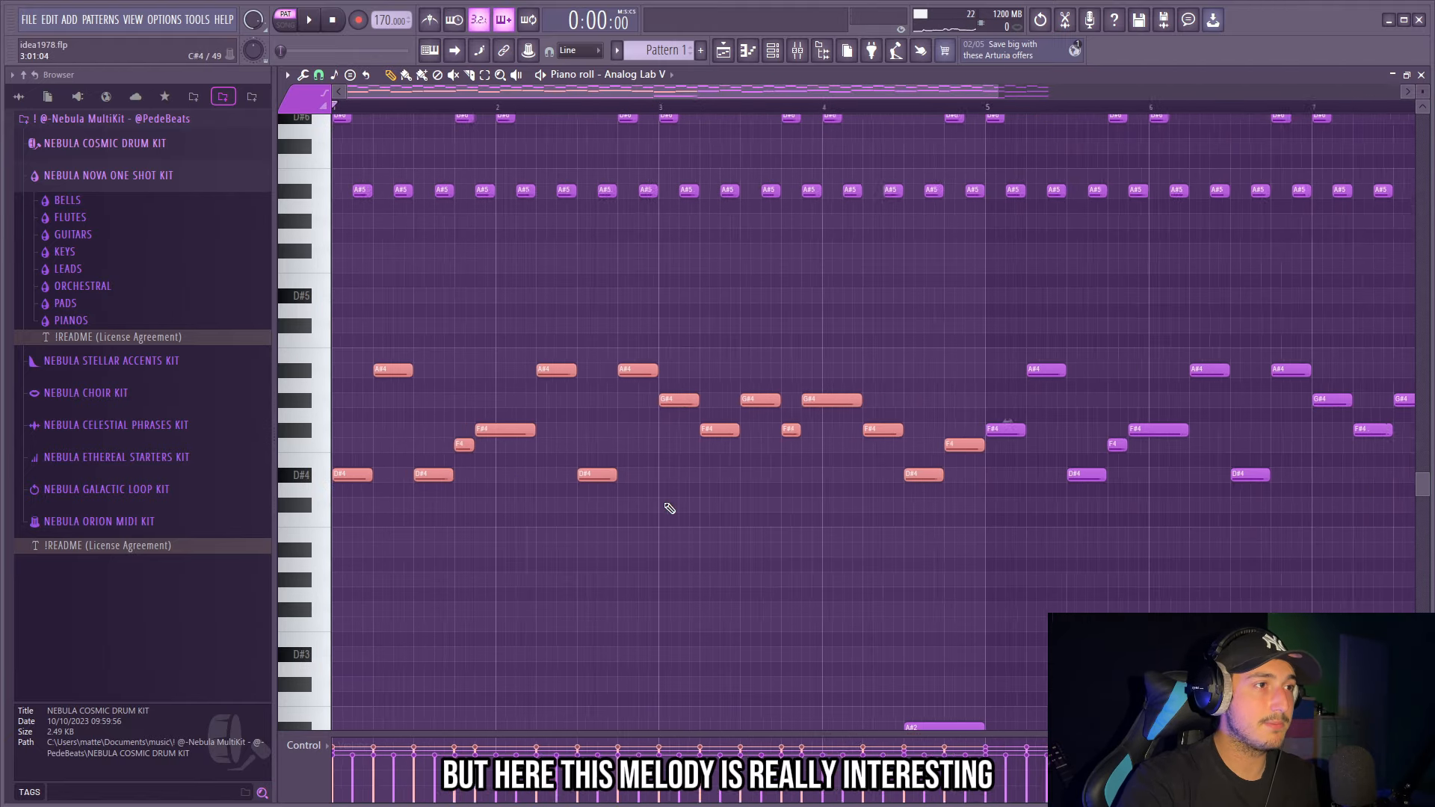
pyautogui.moveTo(860, 529); pyautogui.dragTo(698, 439)
pyautogui.scroll(2, 387, 395)
pyautogui.moveTo(387, 396); pyautogui.dragTo(528, 394)
pyautogui.scroll(-2, 533, 441)
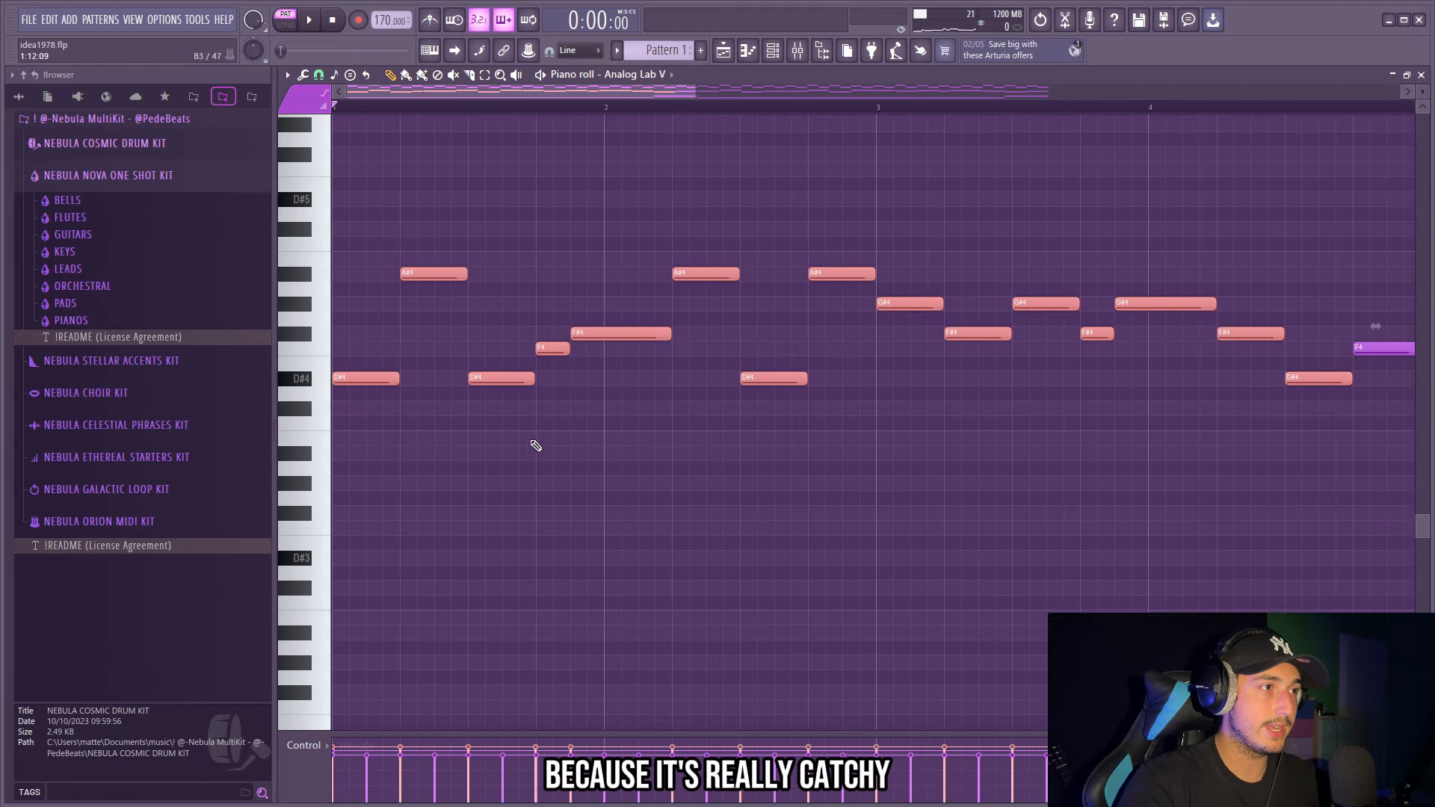
pyautogui.scroll(-1, 598, 452)
pyautogui.moveTo(691, 458); pyautogui.dragTo(529, 365)
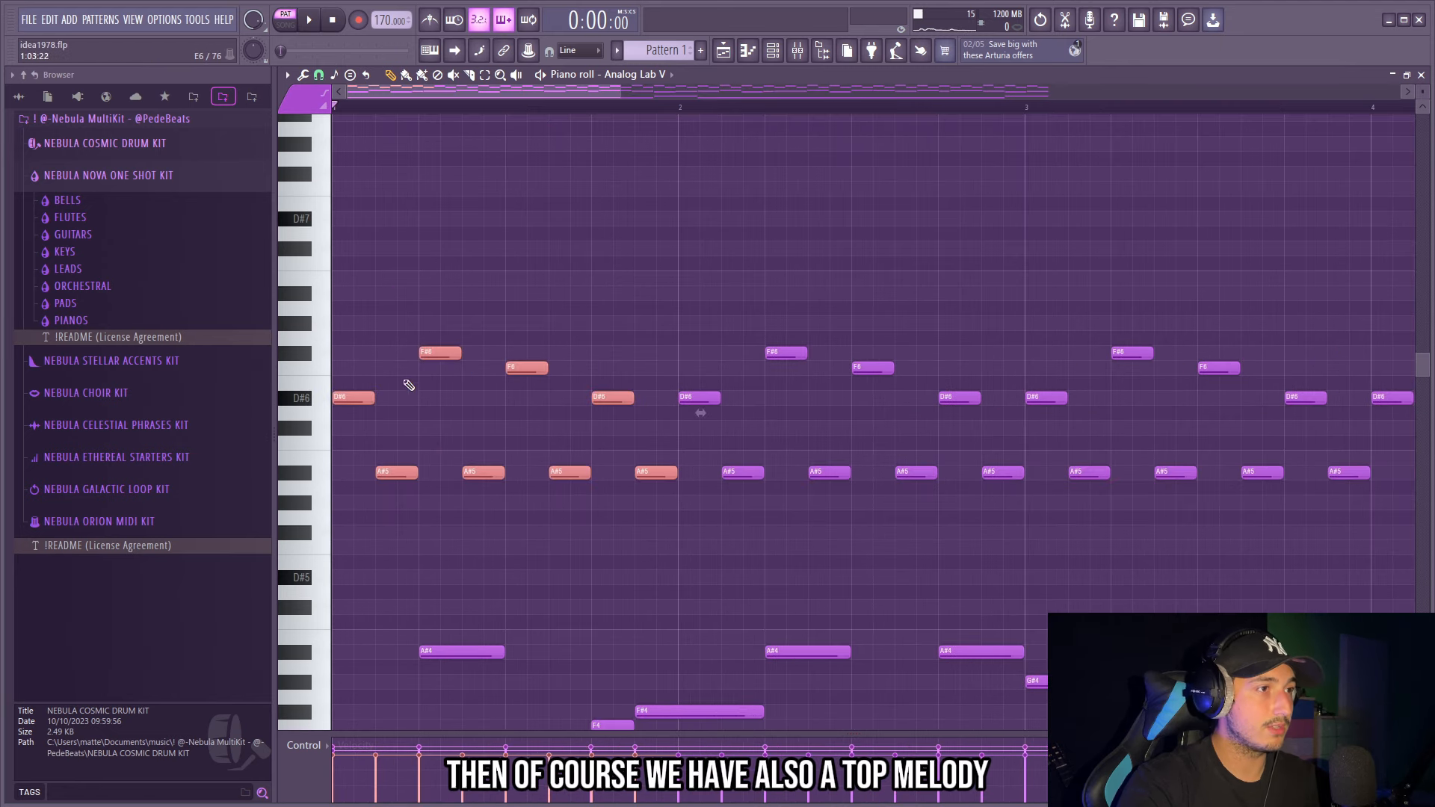
pyautogui.scroll(-2, 408, 385)
pyautogui.scroll(-3, 465, 401)
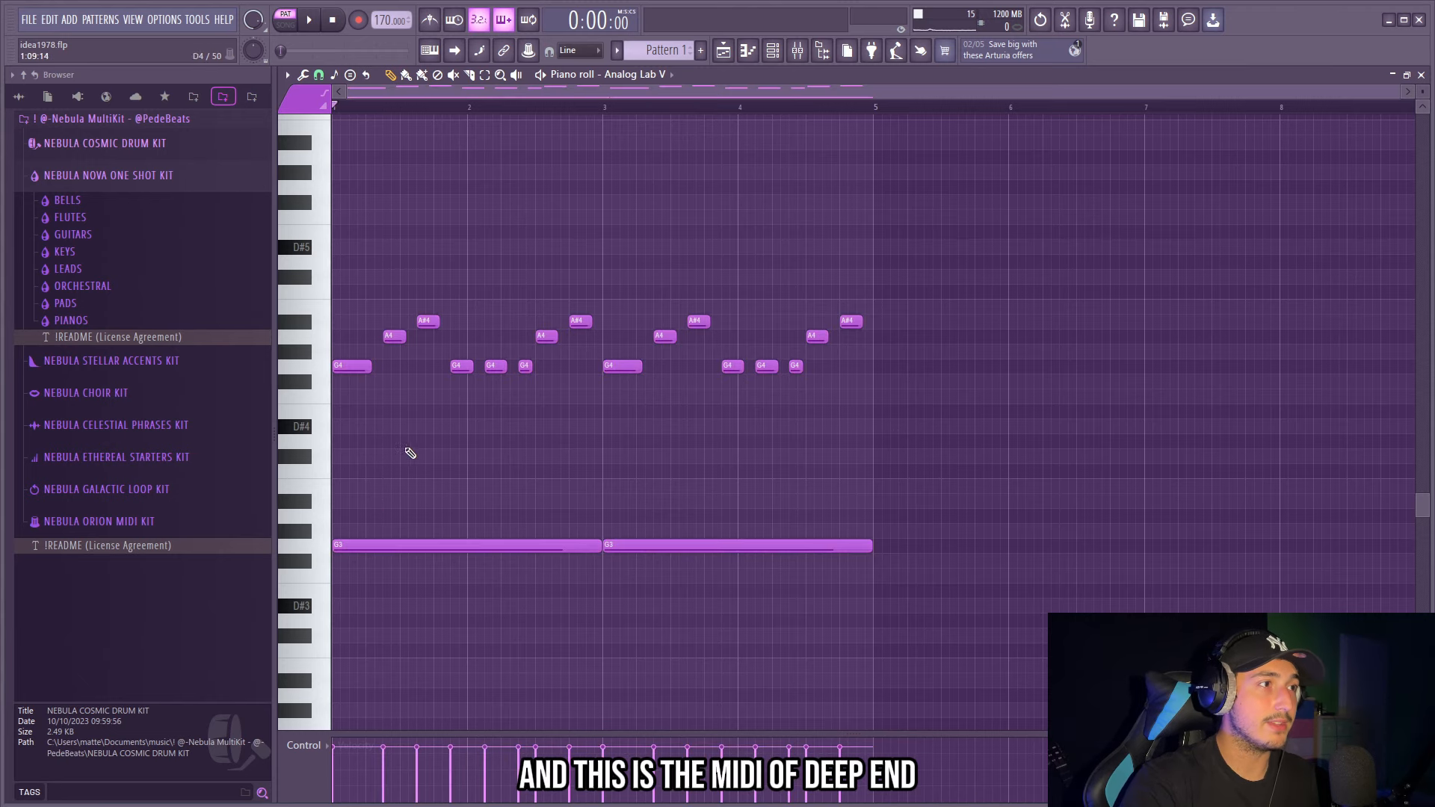
# Step: Play the second reference MIDI and examine the melody above its long bass notes
pyautogui.press('space')
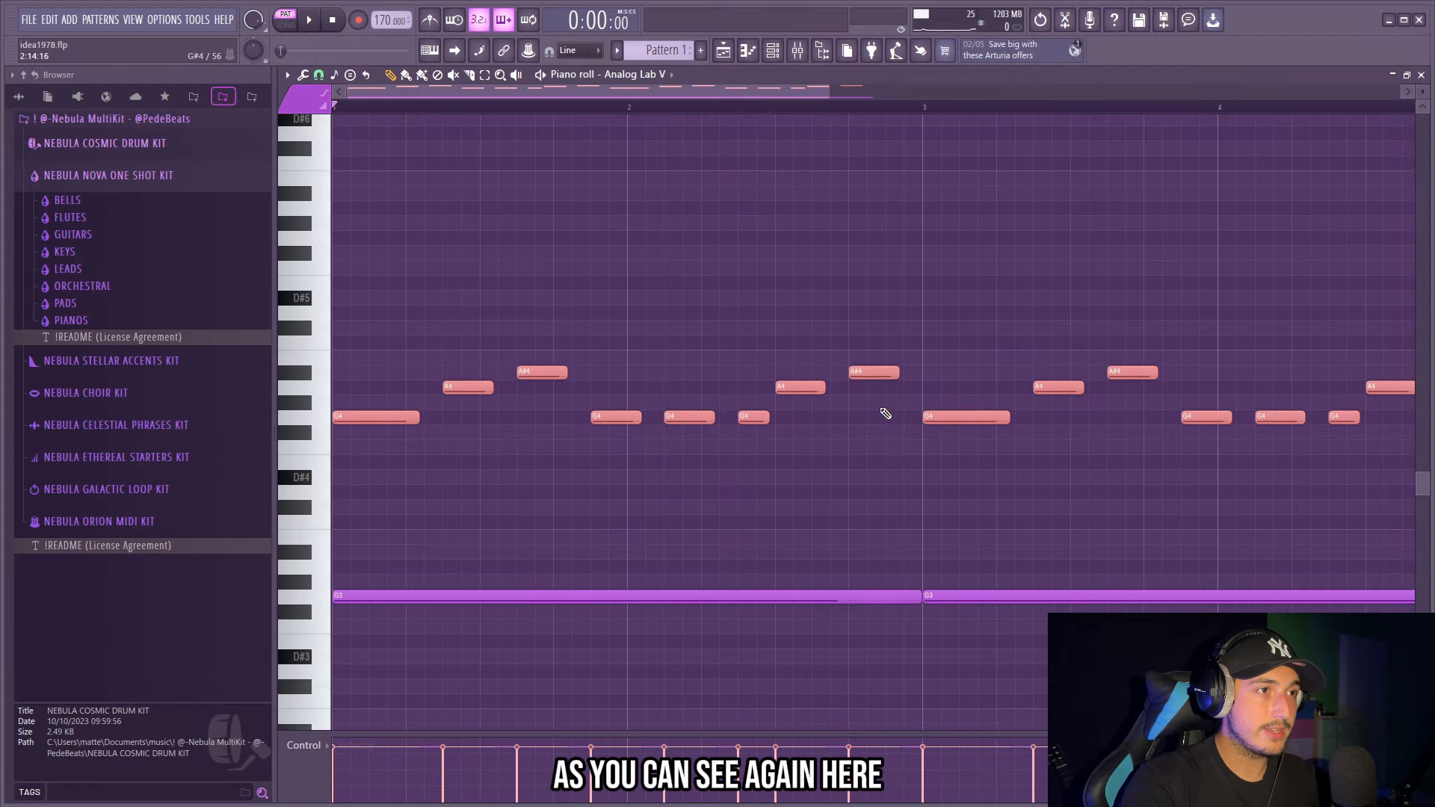
pyautogui.moveTo(886, 411); pyautogui.dragTo(802, 372)
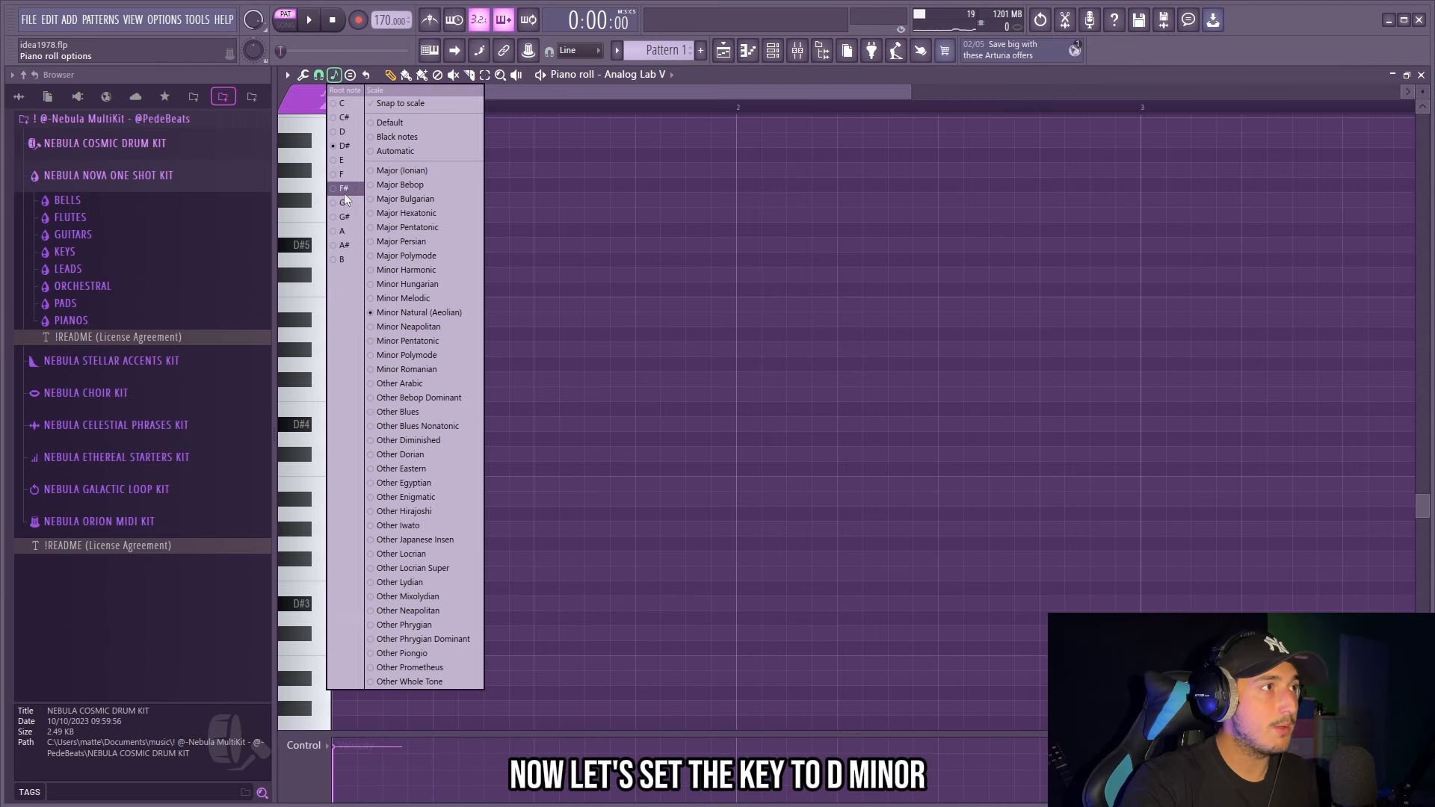
# Step: Set the scale root to D minor and write a two-bar melody of D4, A4, A4, F4, E4, F4, E4
pyautogui.click(344, 133)
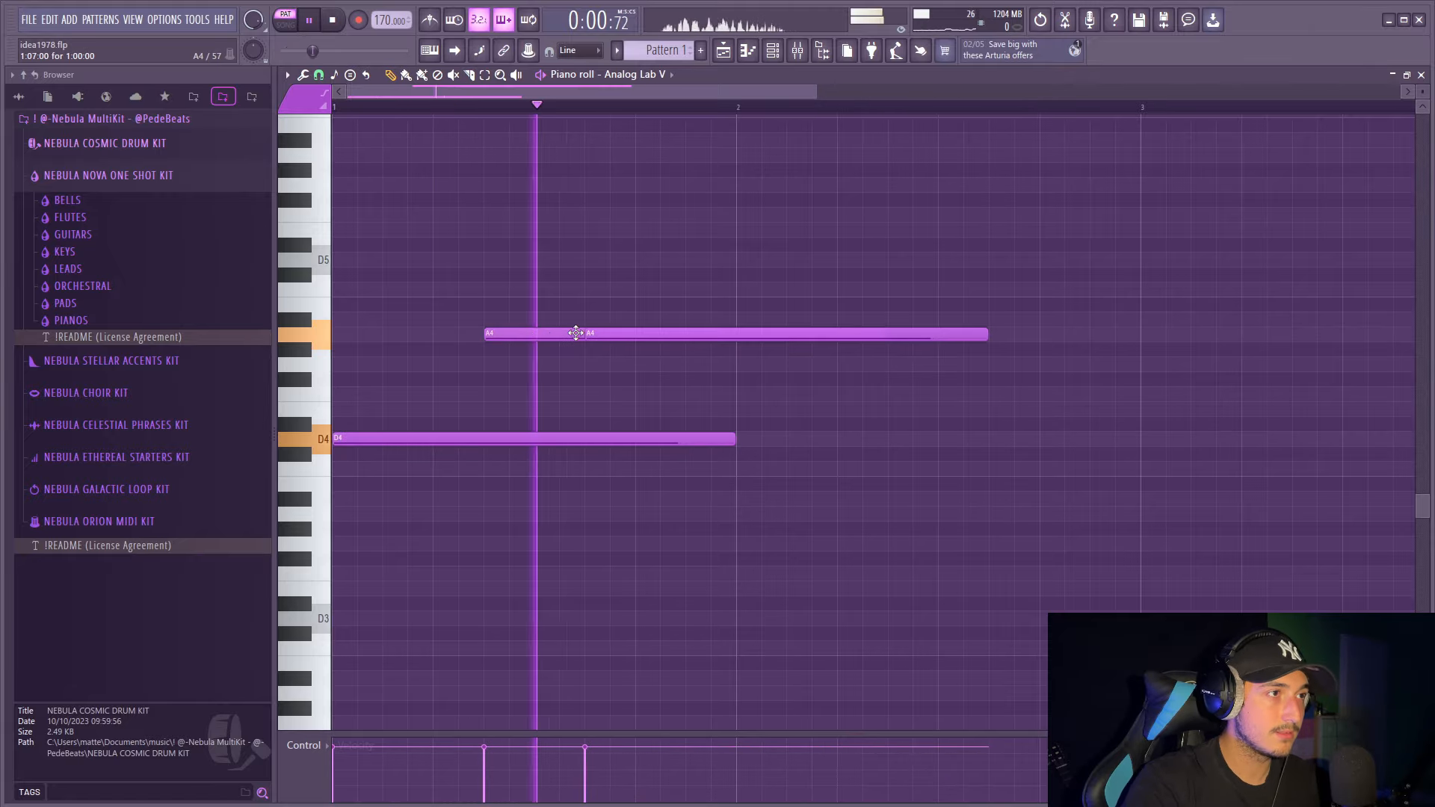
pyautogui.click(641, 392)
pyautogui.click(753, 410)
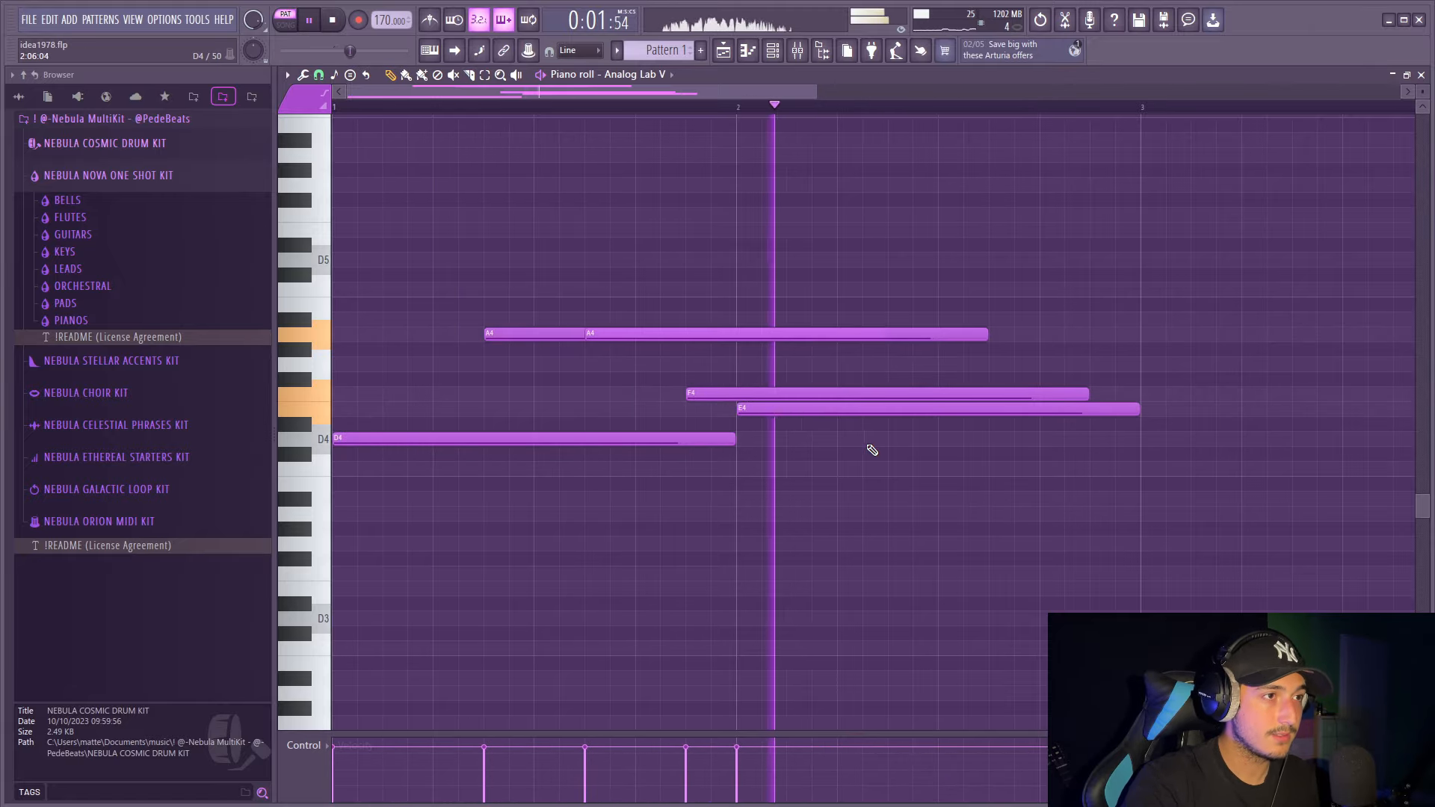
pyautogui.click(845, 394)
pyautogui.scroll(-3, 860, 457)
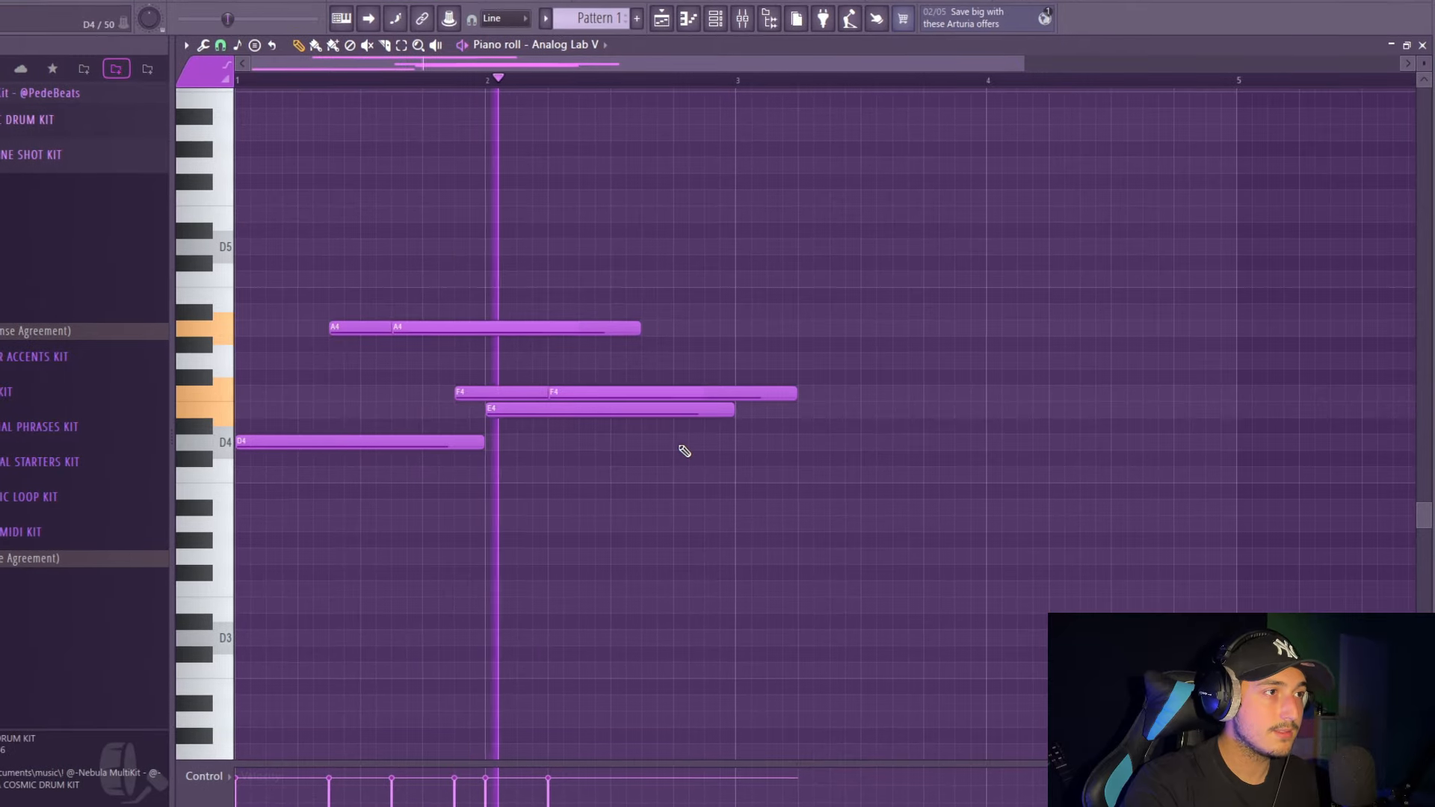
pyautogui.click(620, 410)
# Step: Apply legato to all melody notes so that each one ends where the following one starts
pyautogui.moveTo(800, 491); pyautogui.dragTo(198, 258)
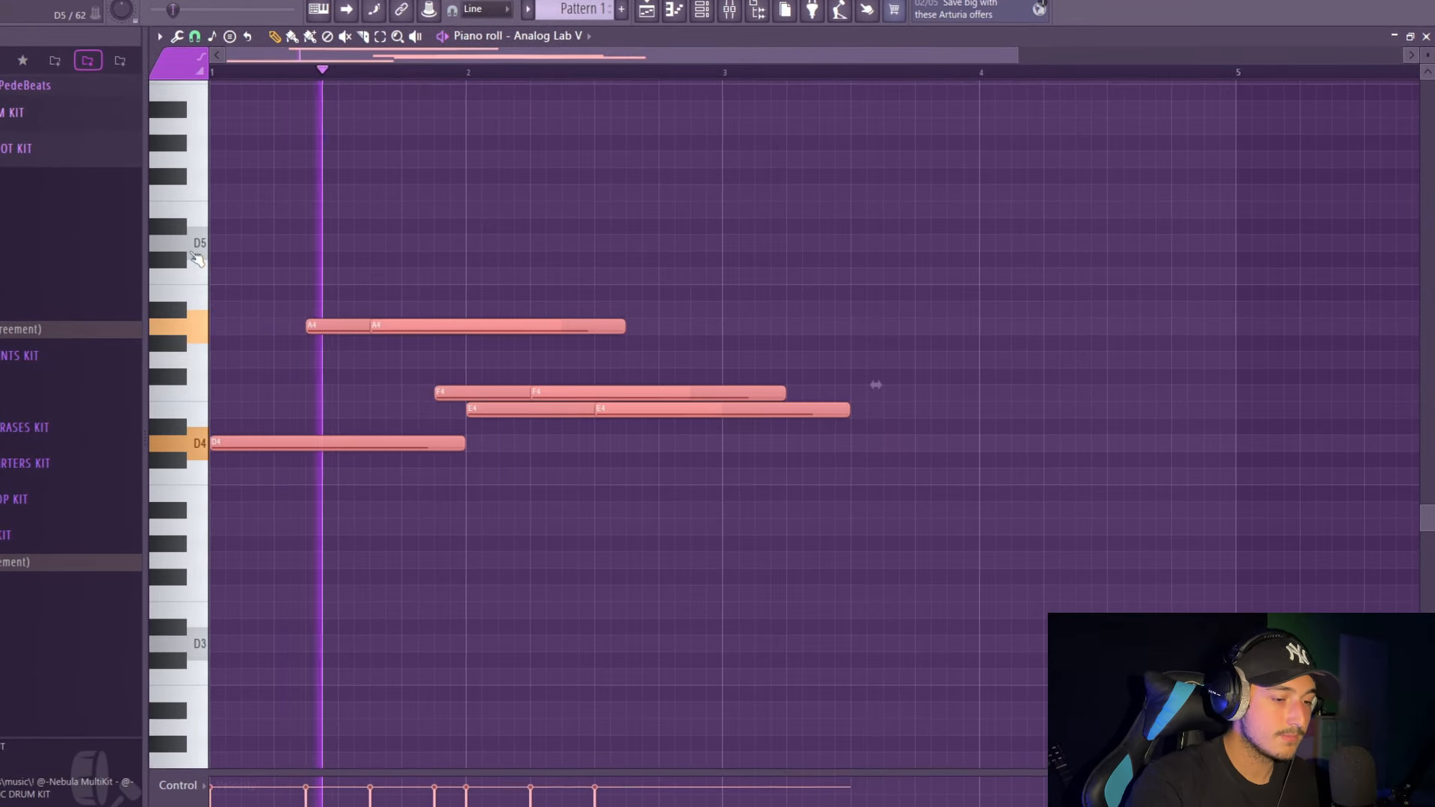
pyautogui.hotkey('alt', 'l')
pyautogui.press('Return')
pyautogui.keyDown('ctrl'); pyautogui.click(928, 507); pyautogui.keyUp('ctrl')
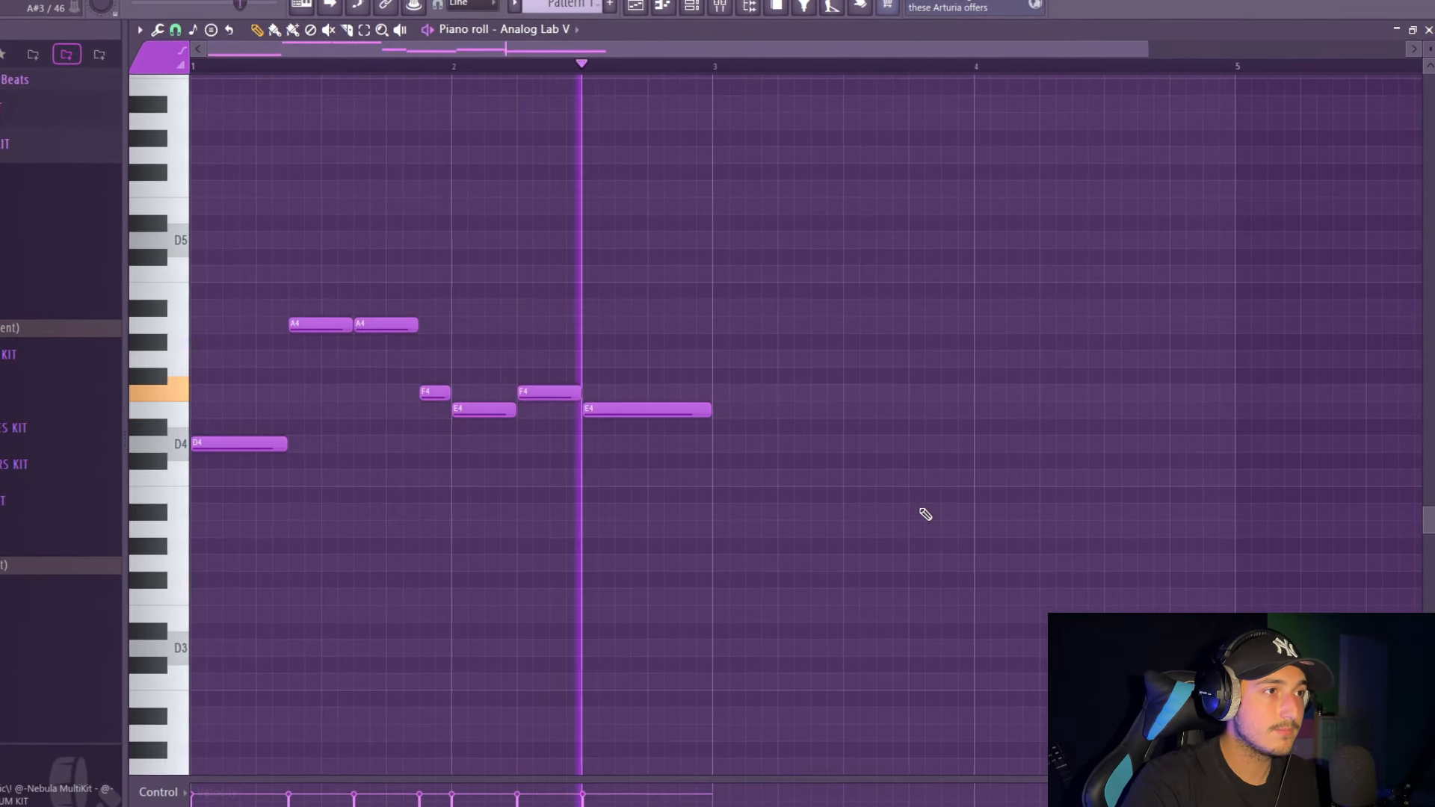
# Step: Duplicate the two-bar melody into bars 3 and 4
pyautogui.hotkey('ctrl', 'a')
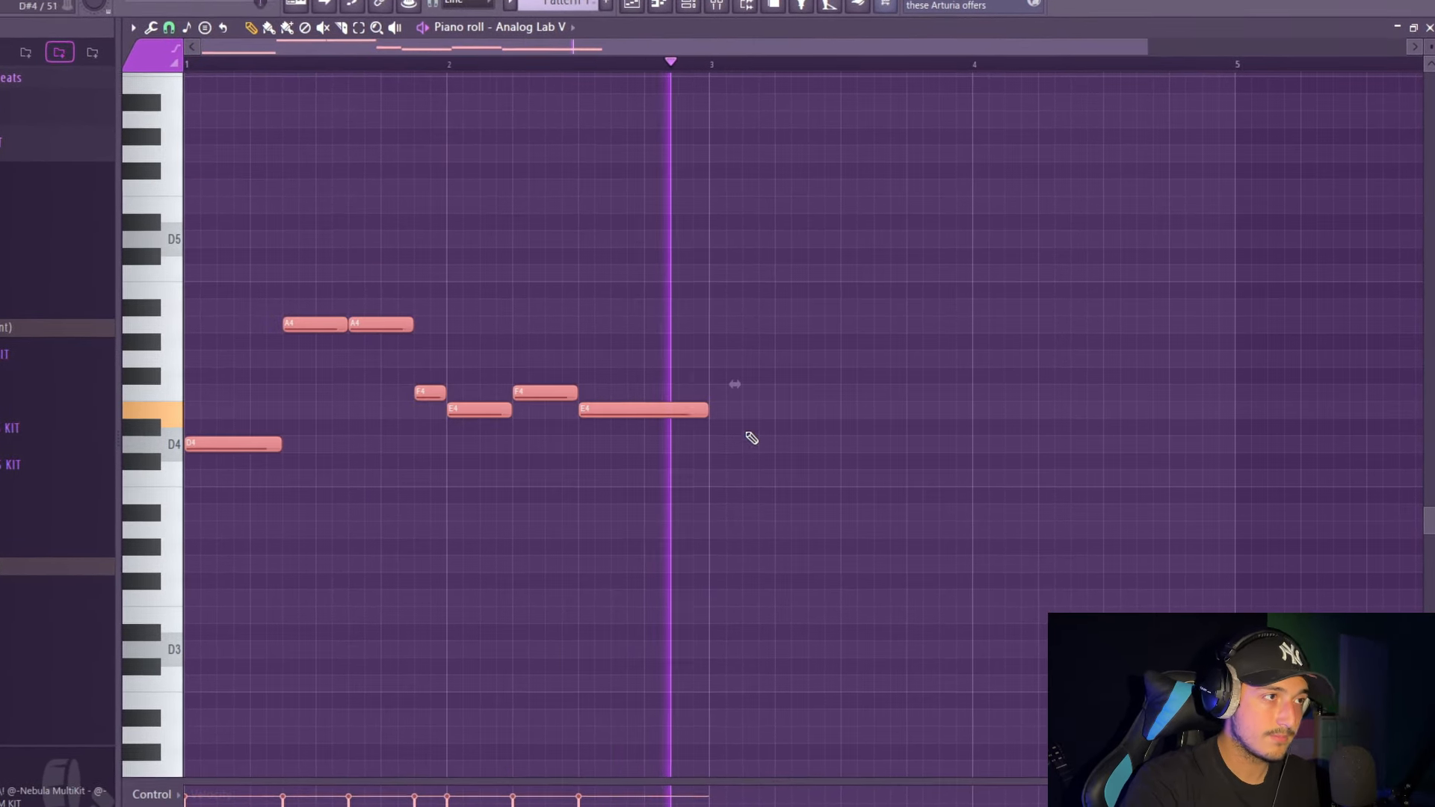
pyautogui.moveTo(939, 499); pyautogui.dragTo(811, 473)
pyautogui.hotkey('ctrl', 'a')
pyautogui.keyDown('ctrl'); pyautogui.click(528, 545); pyautogui.keyUp('ctrl')
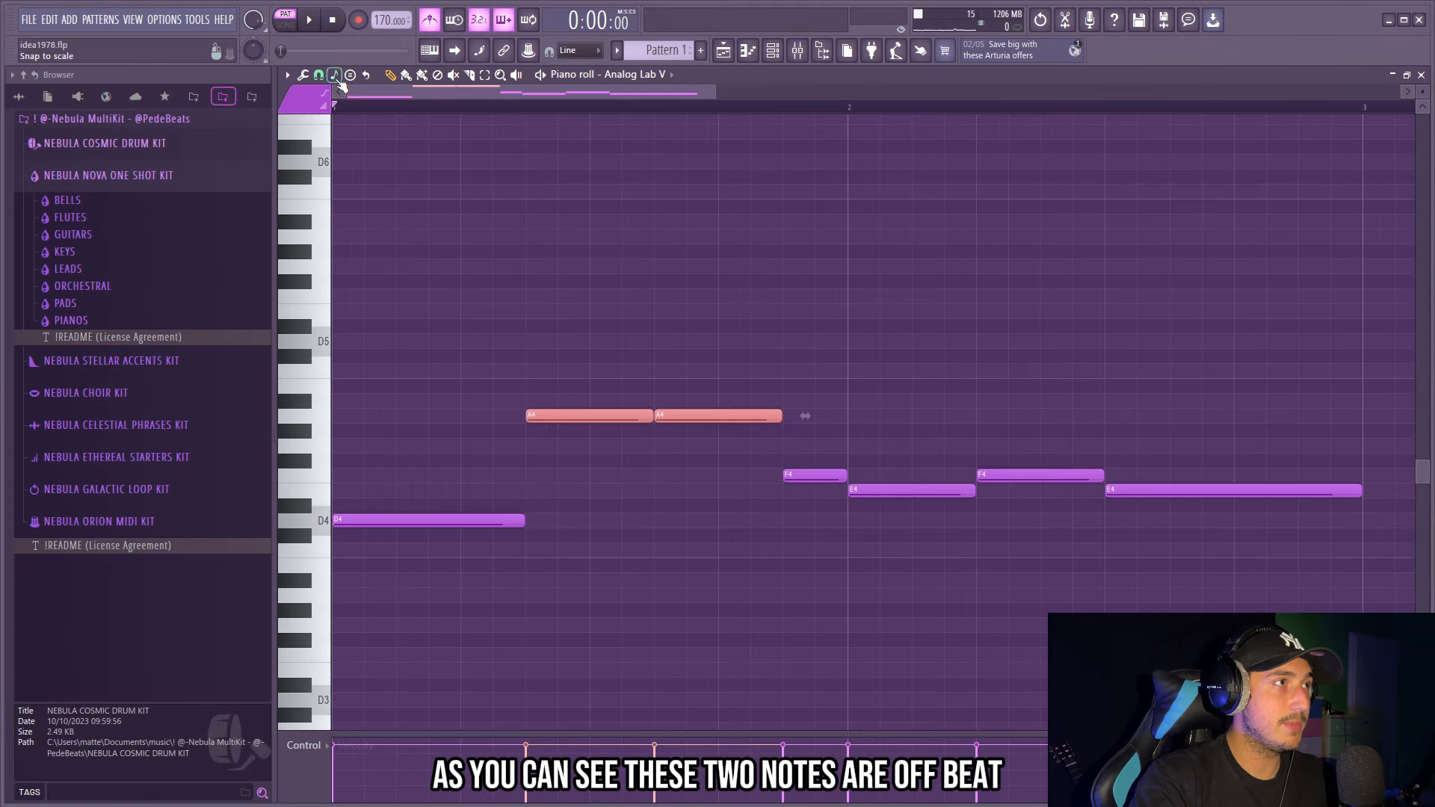
pyautogui.moveTo(1122, 602); pyautogui.dragTo(718, 474)
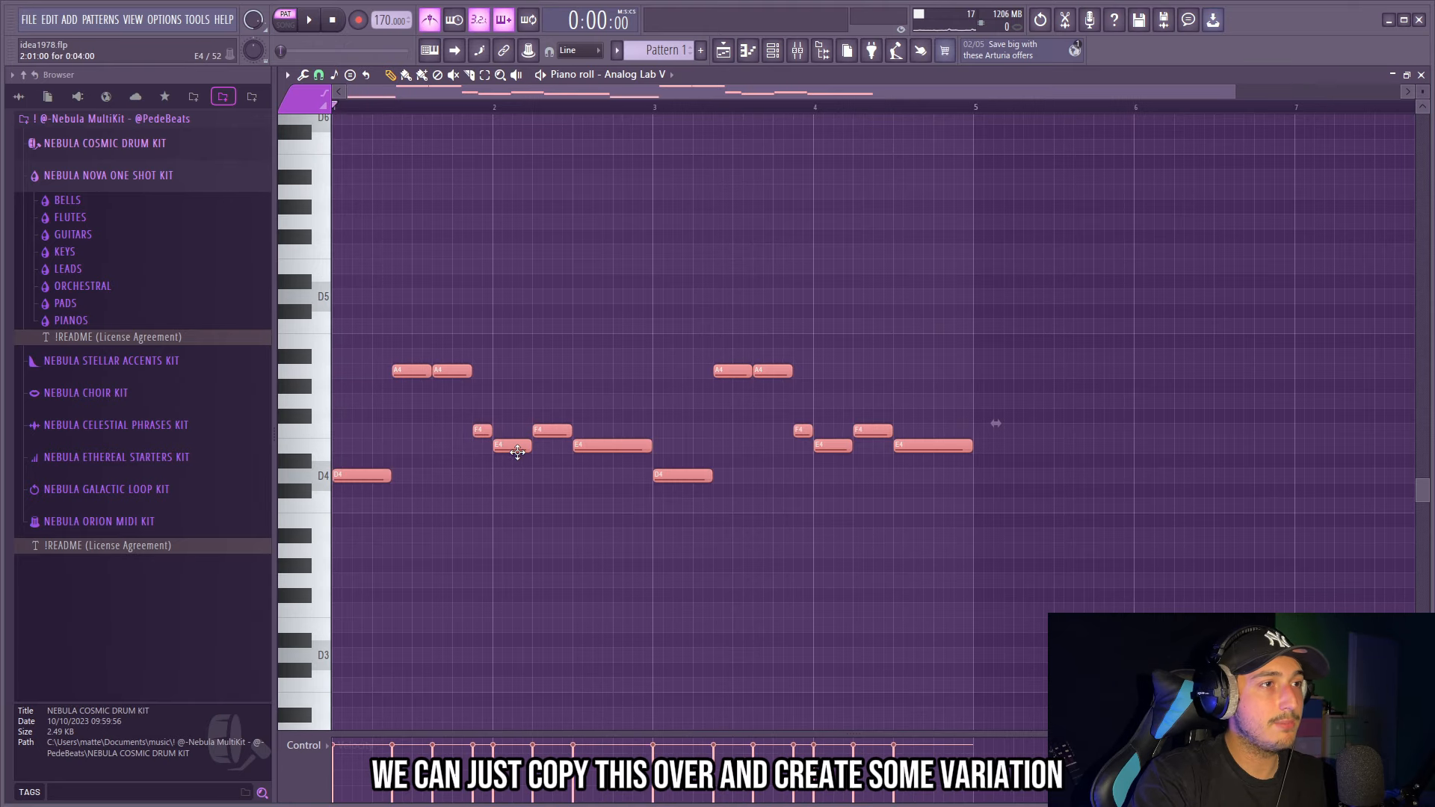
# Step: Vary the copied phrase by raising the E4 at the start of bar 4 to G4 and lowering its final E4 to D4
pyautogui.scroll(2, 994, 419)
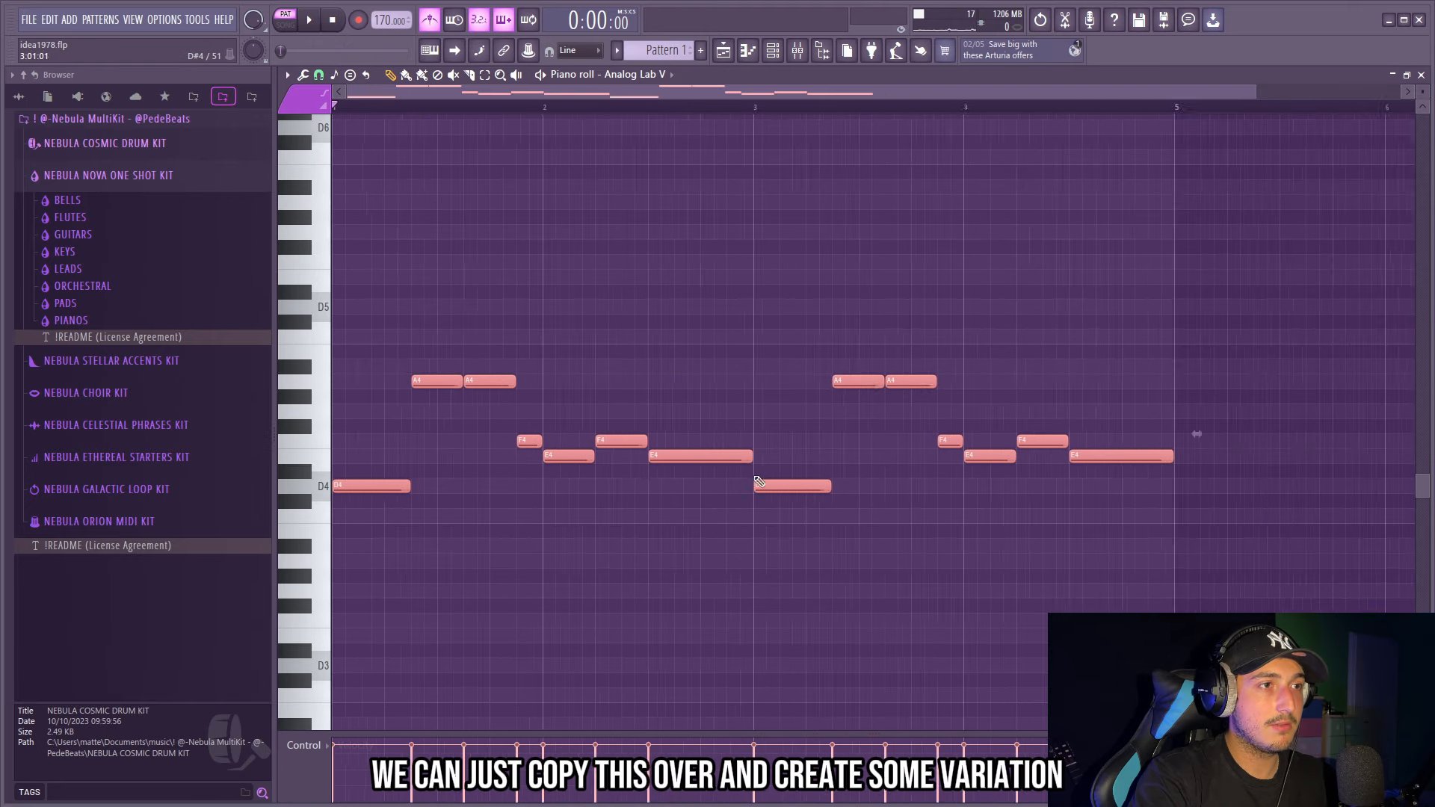
pyautogui.scroll(-2, 1192, 433)
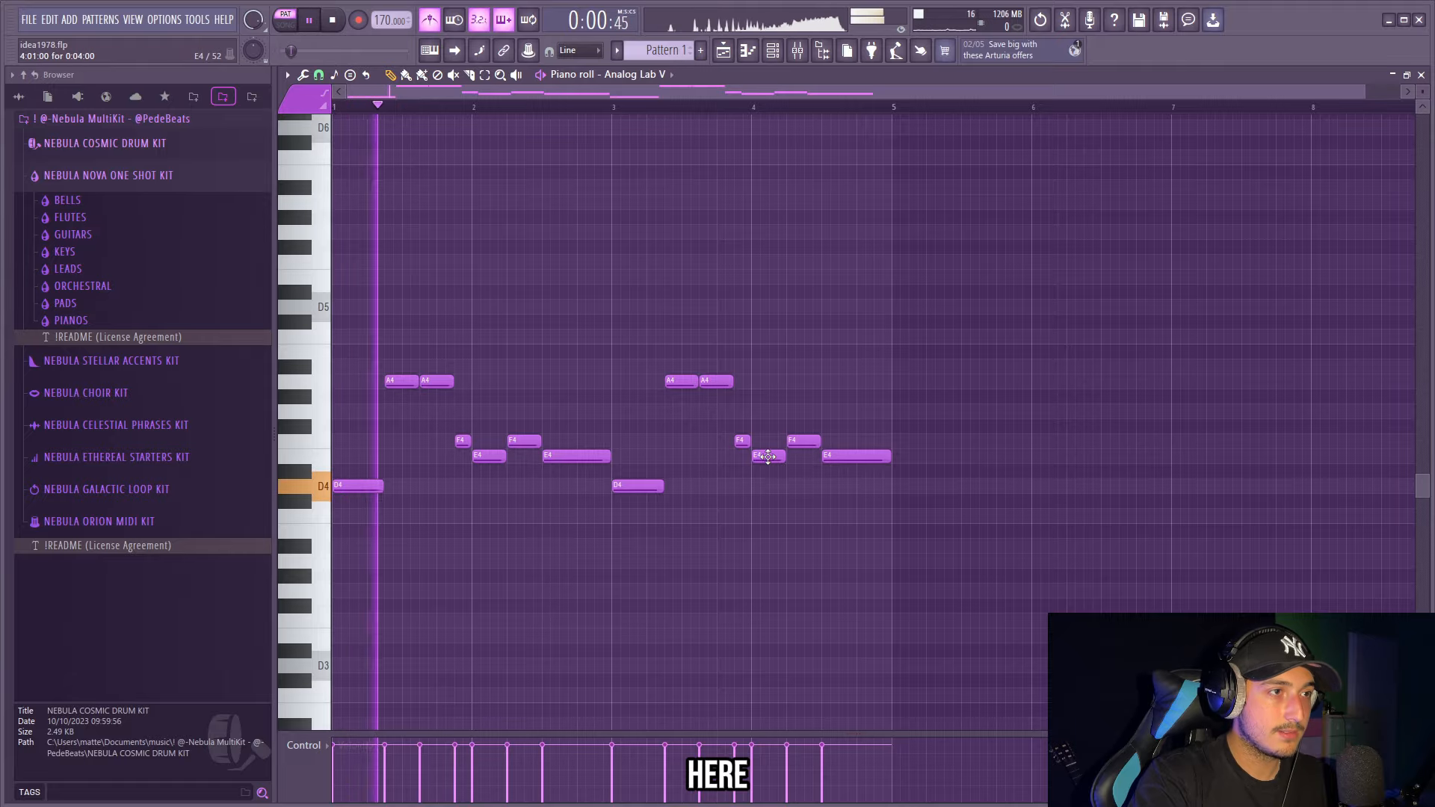
pyautogui.scroll(2, 722, 456)
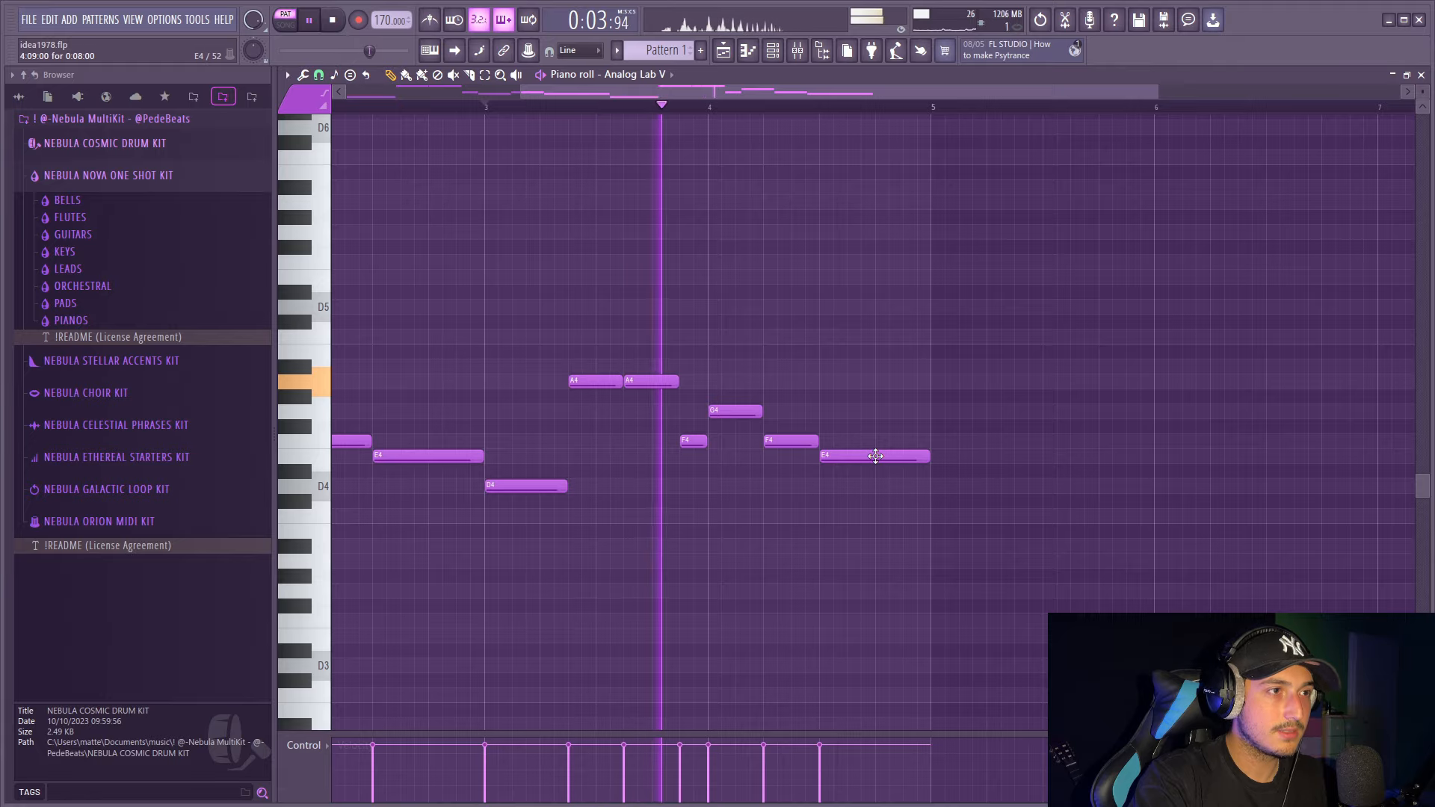
pyautogui.scroll(-2, 882, 377)
pyautogui.press('space')
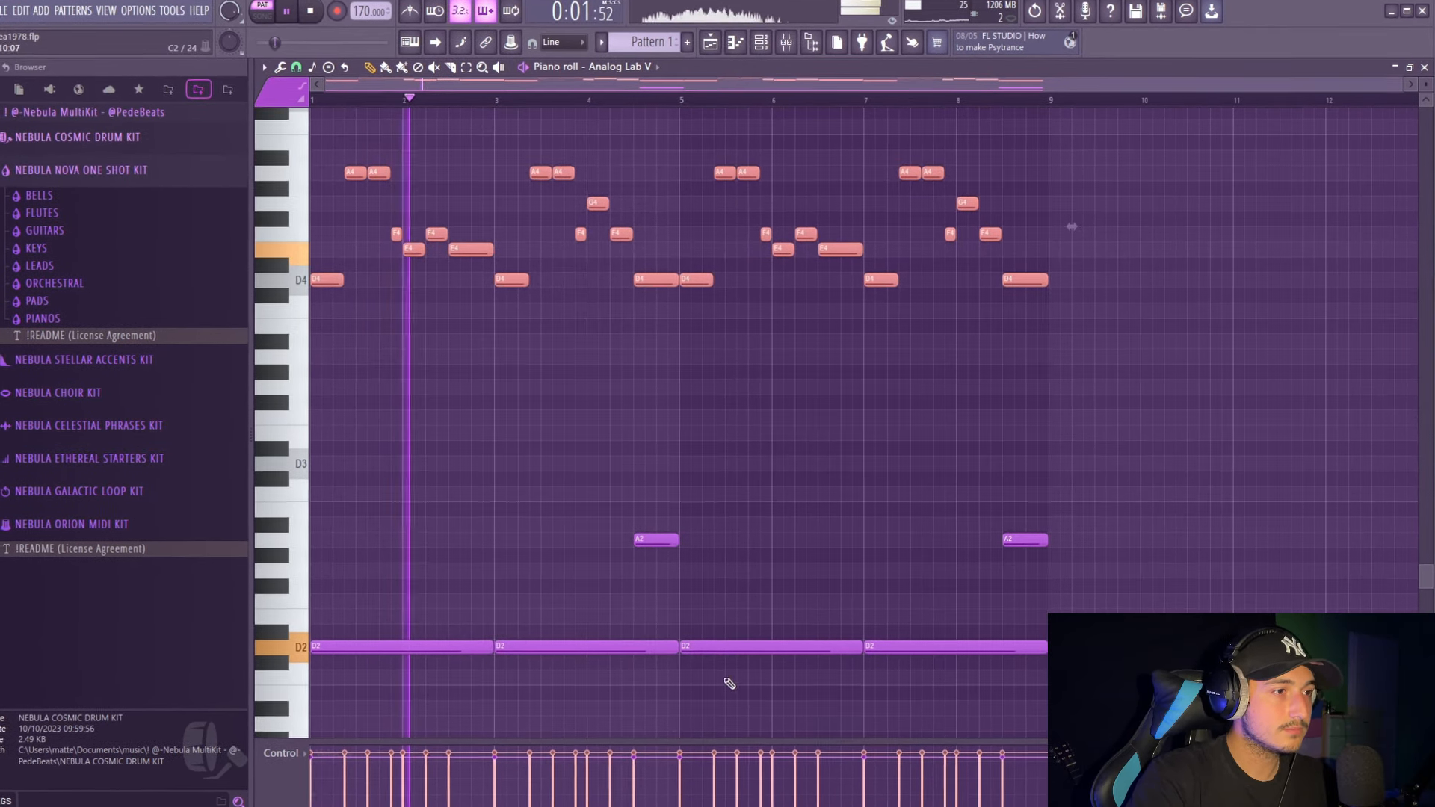
# Step: Shorten the D2 bass note in bars 3 and 4 so it ends where the A2 note begins
pyautogui.scroll(1, 721, 679)
pyautogui.moveTo(675, 696); pyautogui.dragTo(625, 700)
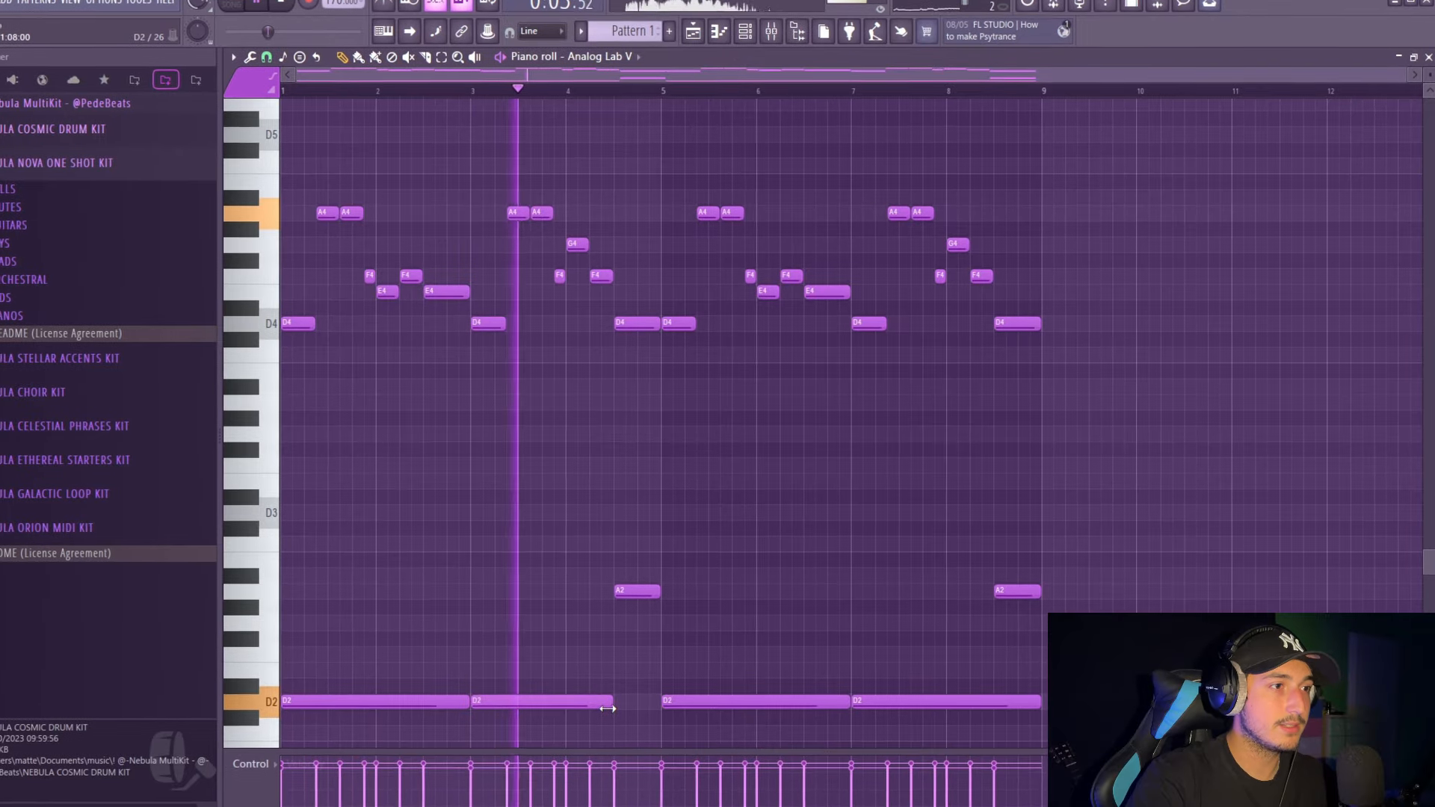
pyautogui.scroll(-3, 608, 708)
pyautogui.moveTo(291, 620); pyautogui.dragTo(1061, 418)
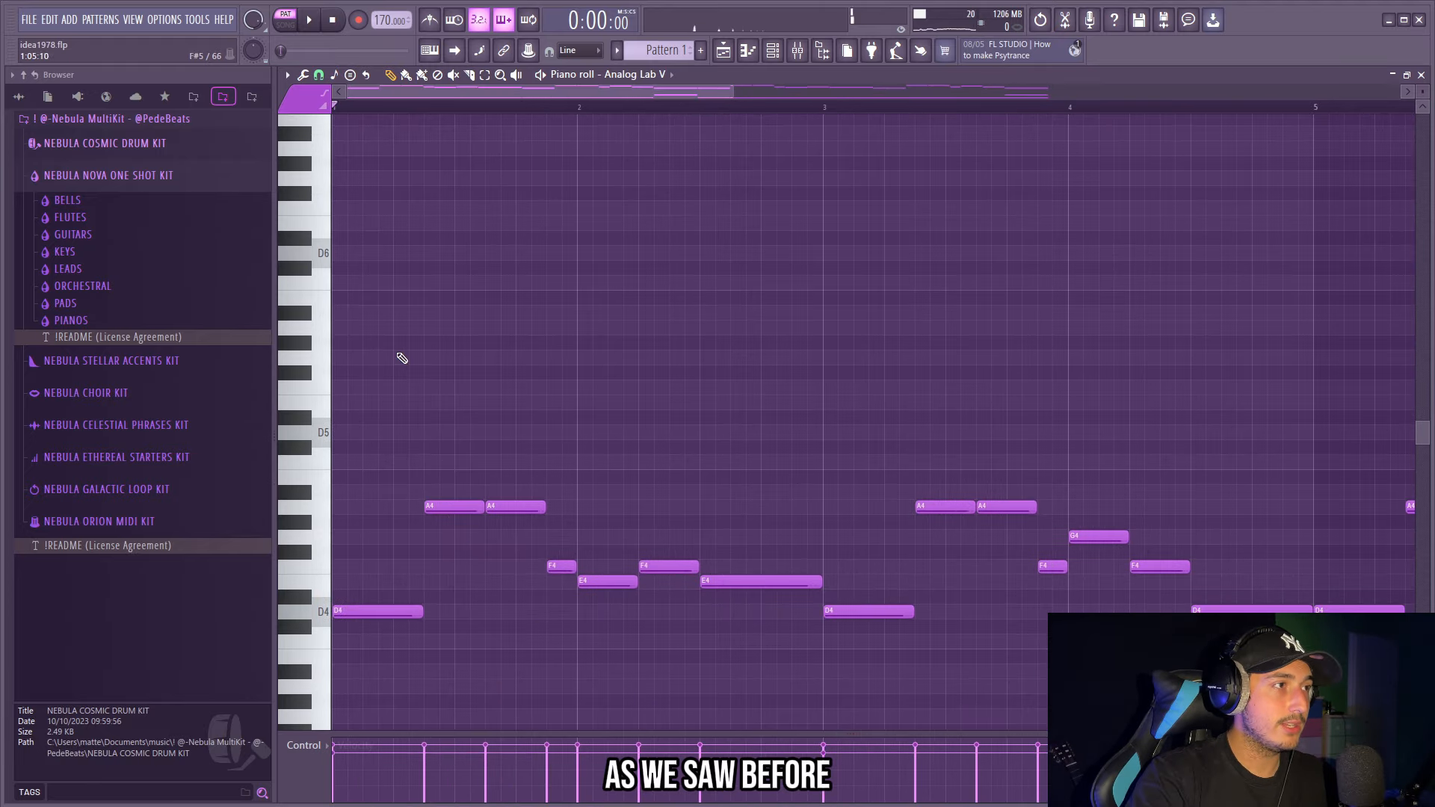
# Step: Write a one-bar top melody of short notes alternating D6 with A6, F6, E6 and D7
pyautogui.click(371, 331)
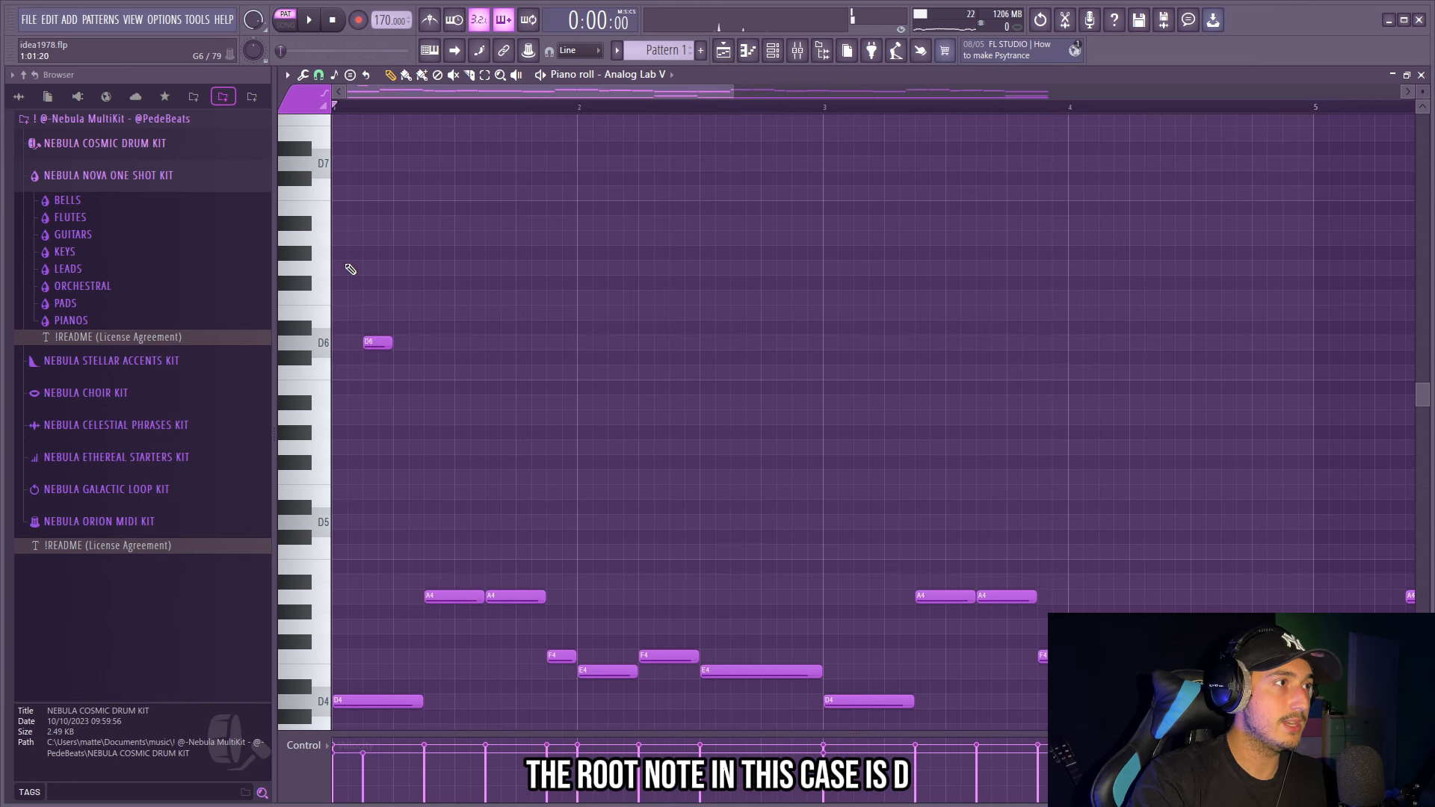
pyautogui.moveTo(458, 432); pyautogui.dragTo(458, 431)
pyautogui.scroll(2, 516, 479)
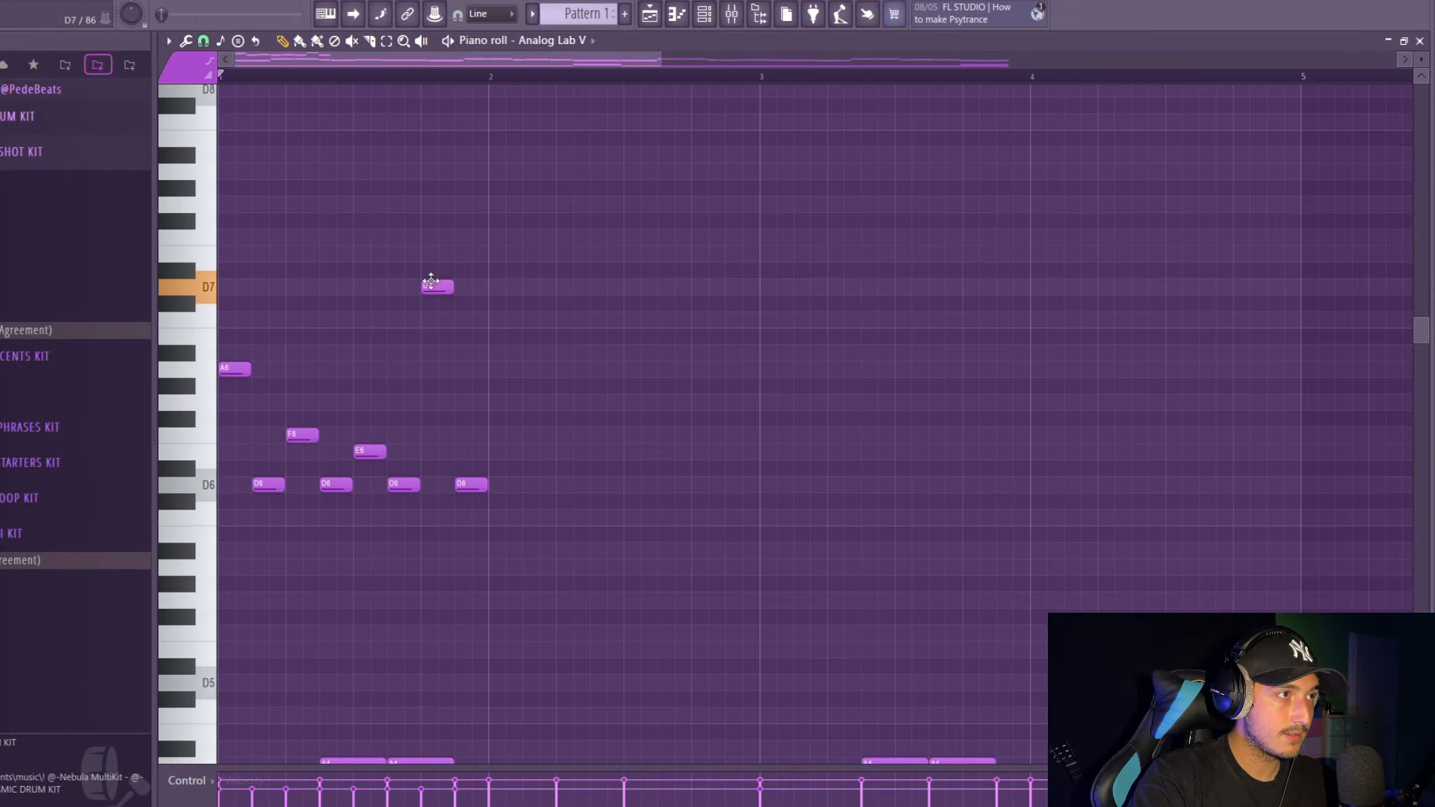
# Step: Repeat the one-bar top melody through bar 8 and lower its D7 notes to F6
pyautogui.moveTo(670, 593); pyautogui.dragTo(430, 491)
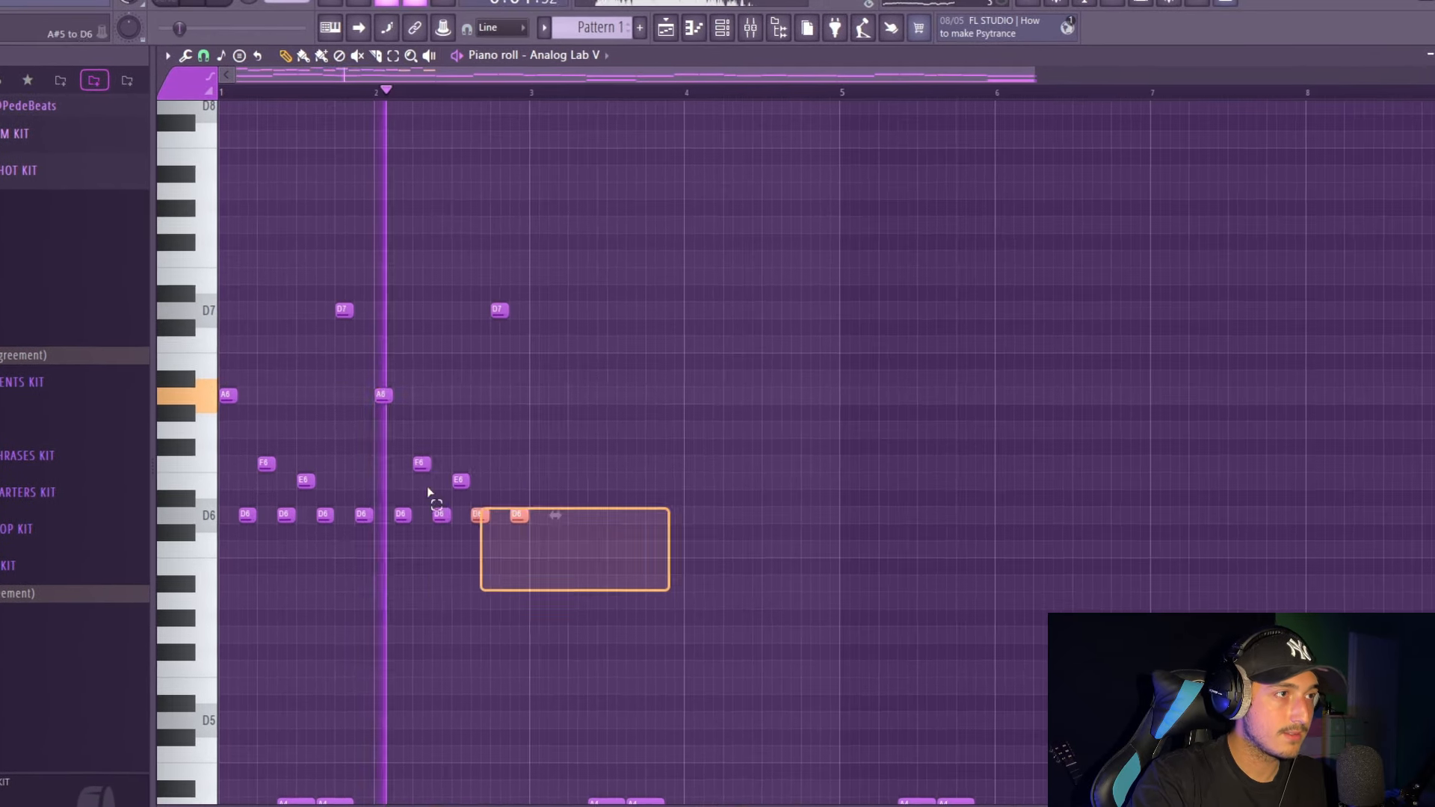
pyautogui.moveTo(705, 634); pyautogui.dragTo(644, 602)
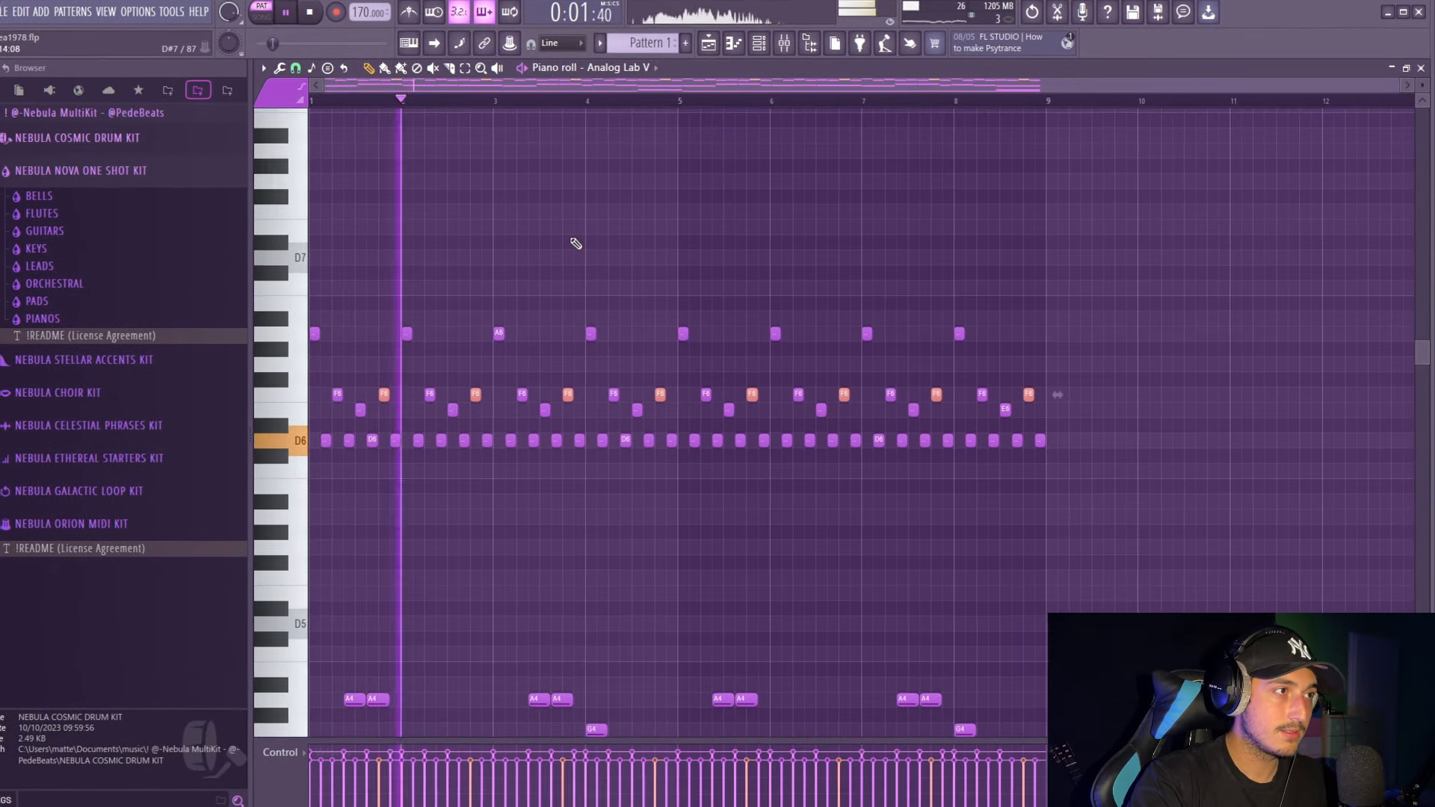
pyautogui.hotkey('ctrl', 'a')
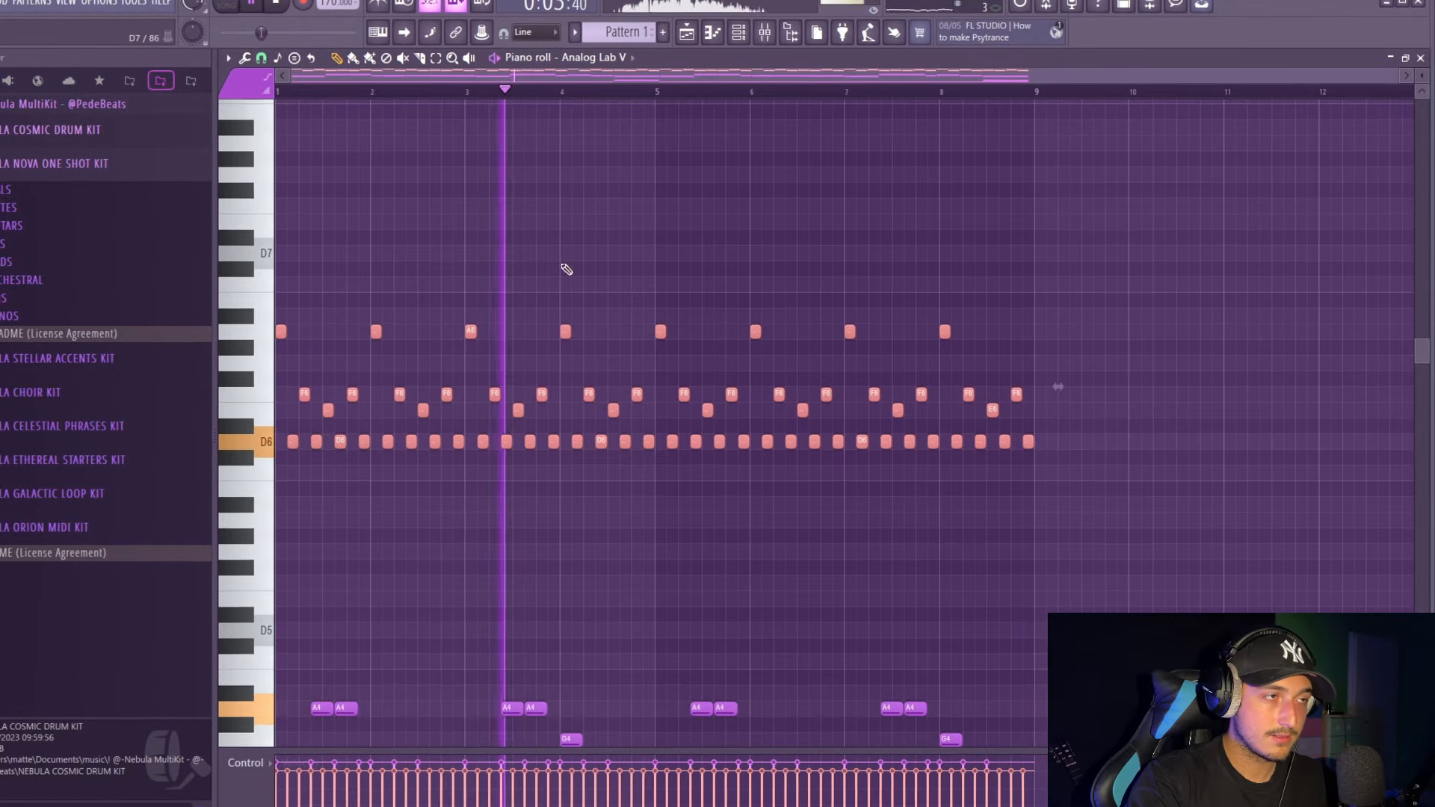
pyautogui.scroll(-2, 891, 297)
pyautogui.moveTo(1167, 369); pyautogui.dragTo(128, 159)
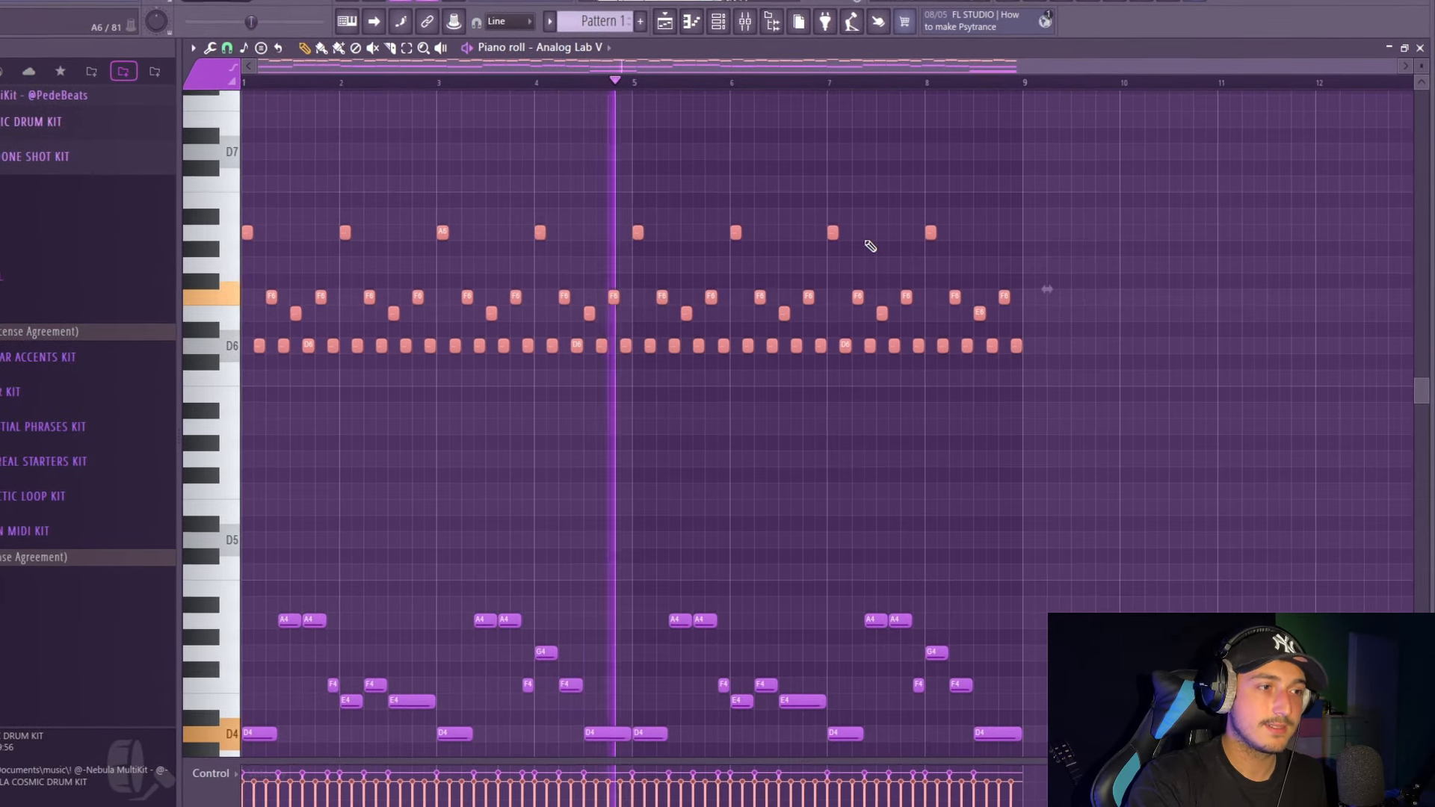
# Step: Select the main and top melody notes and clone the Analog Lab V channel
pyautogui.scroll(-3, 868, 247)
pyautogui.scroll(3, 882, 273)
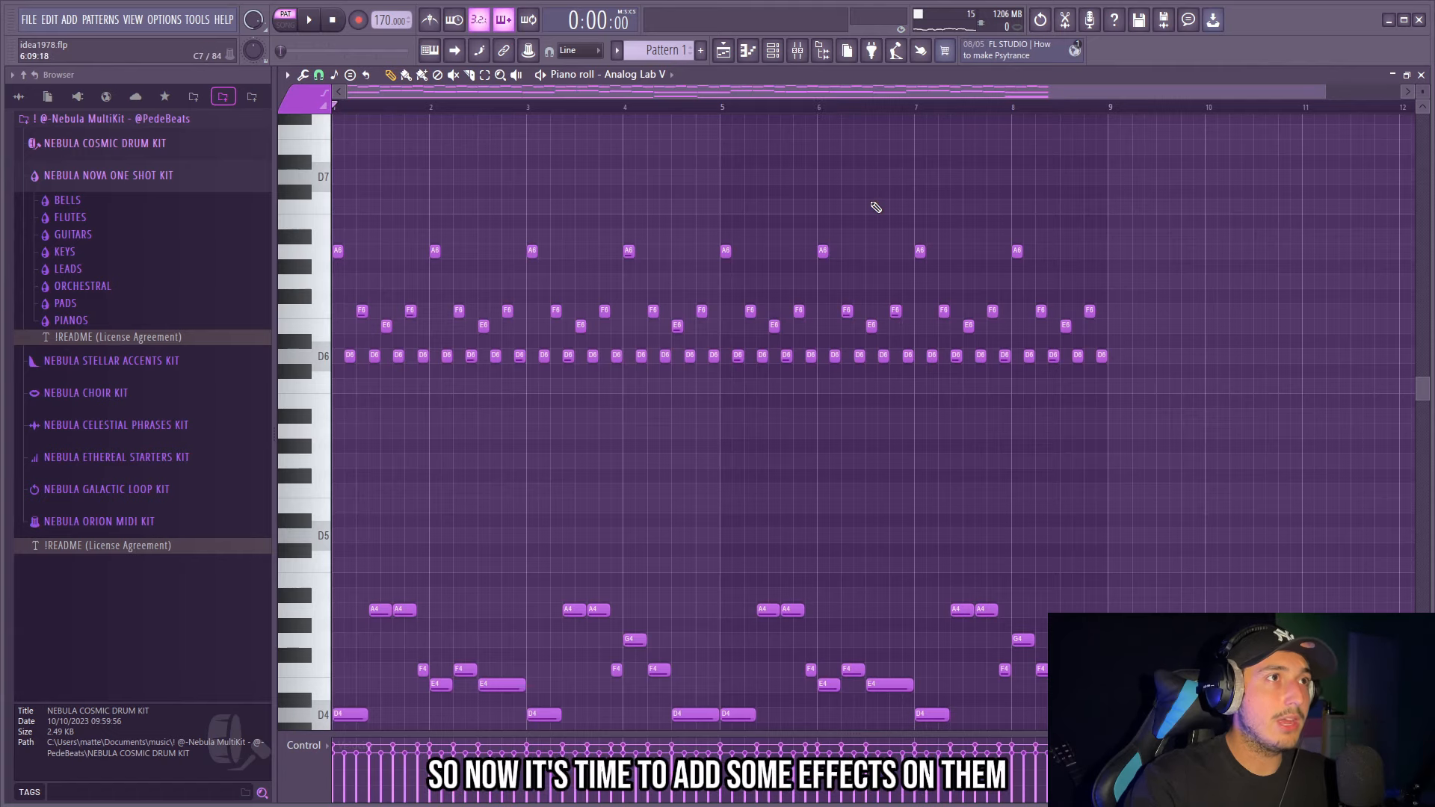
pyautogui.scroll(-4, 872, 209)
pyautogui.scroll(3, 912, 269)
pyautogui.scroll(-5, 950, 323)
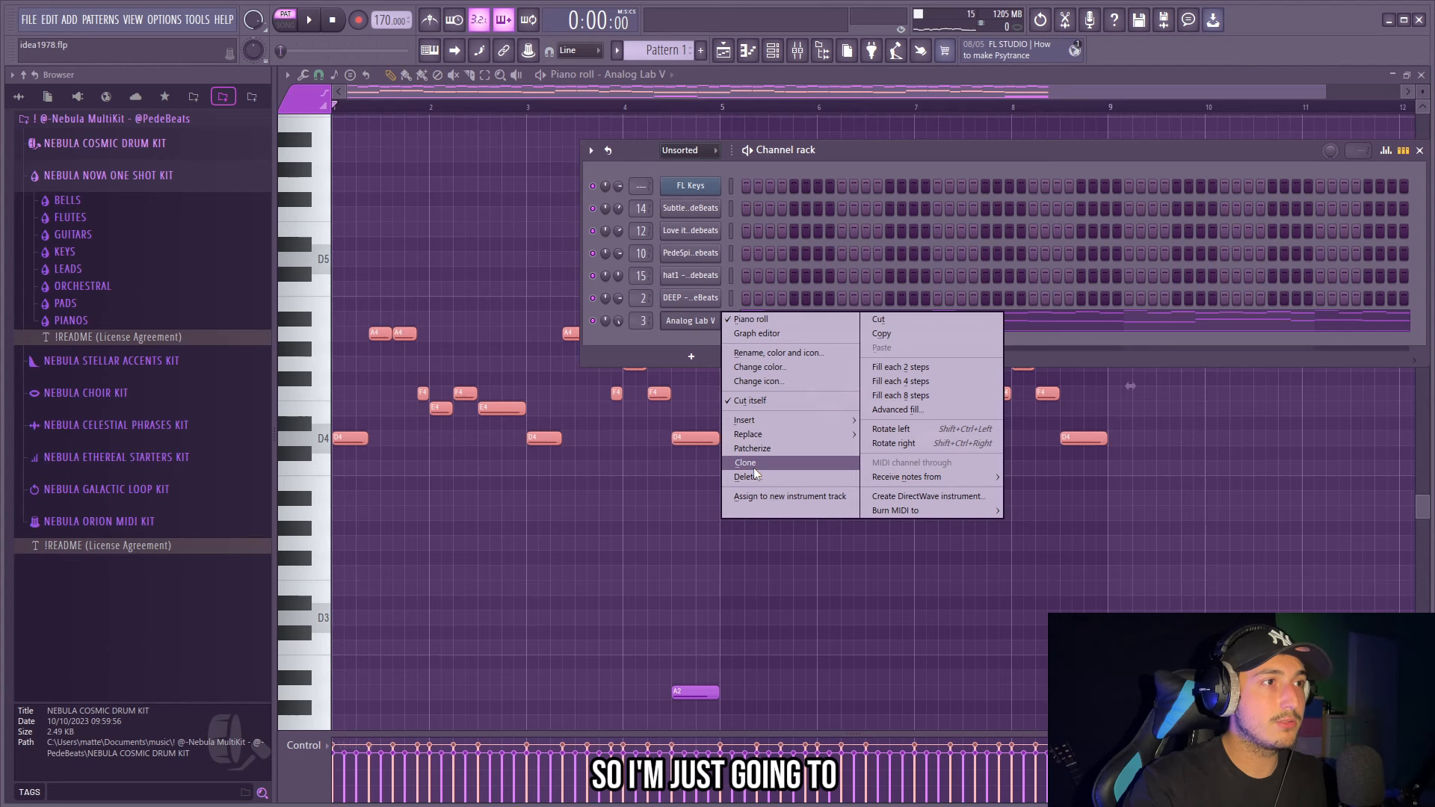
pyautogui.click(747, 462)
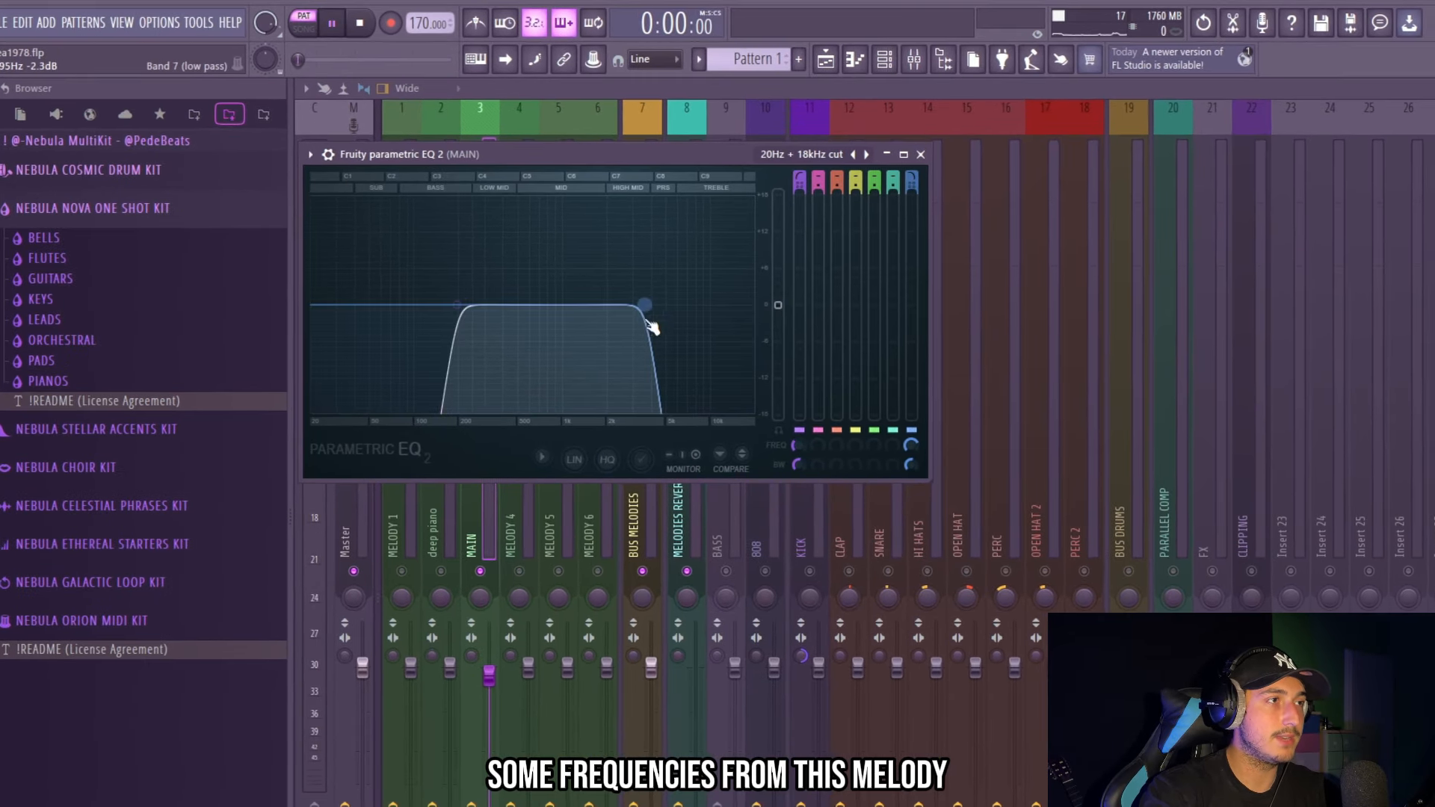
# Step: Adjust the low and high cuts of Fruity Parametric EQ 2 on the MAIN mixer track
pyautogui.moveTo(647, 322); pyautogui.dragTo(653, 322)
pyautogui.moveTo(461, 311); pyautogui.dragTo(453, 309)
pyautogui.scroll(5, 453, 309)
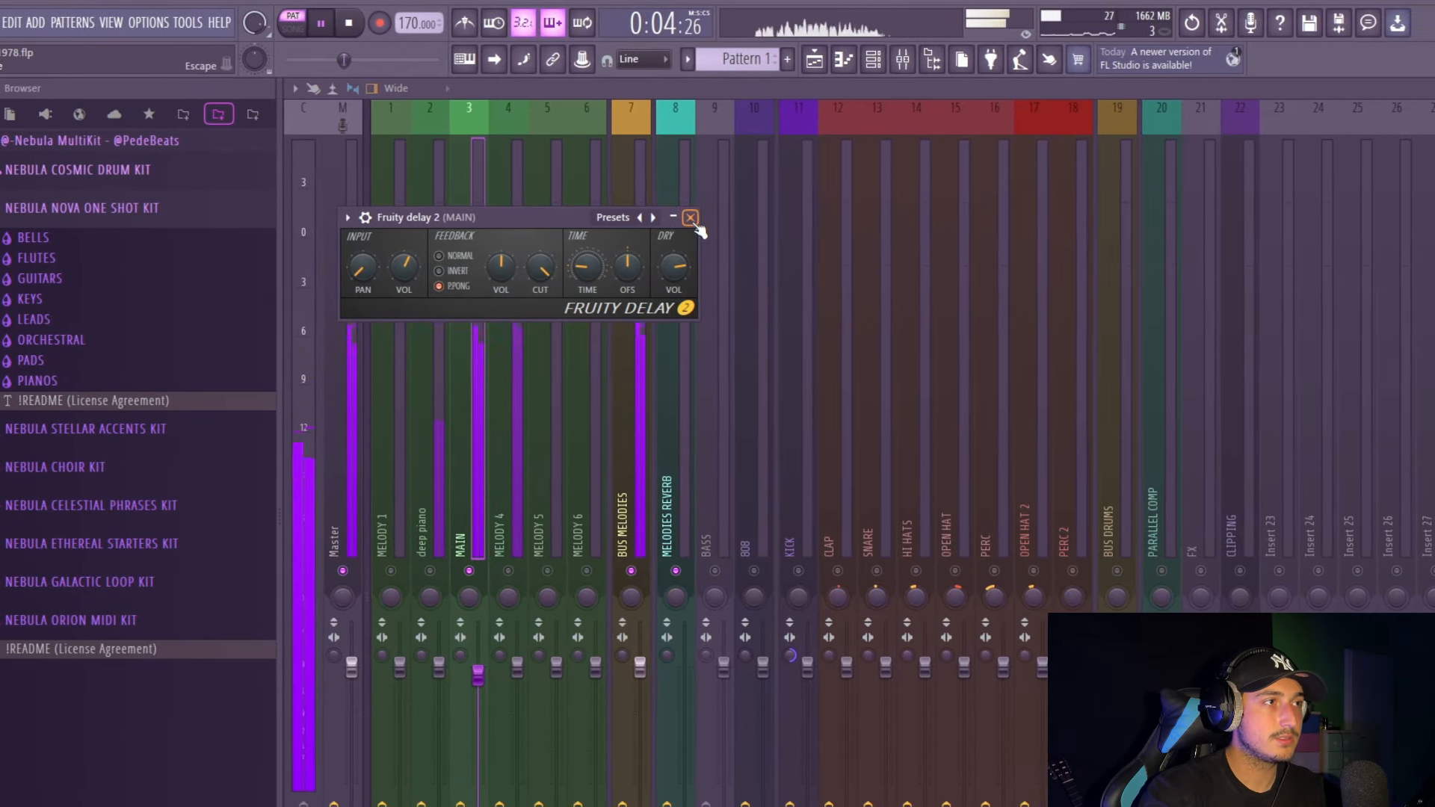
# Step: Add Fruity Reeverb 2 in slot 3 of the MELODY 4 mixer track and set the track's volume to 100%
pyautogui.click(702, 217)
pyautogui.click(497, 433)
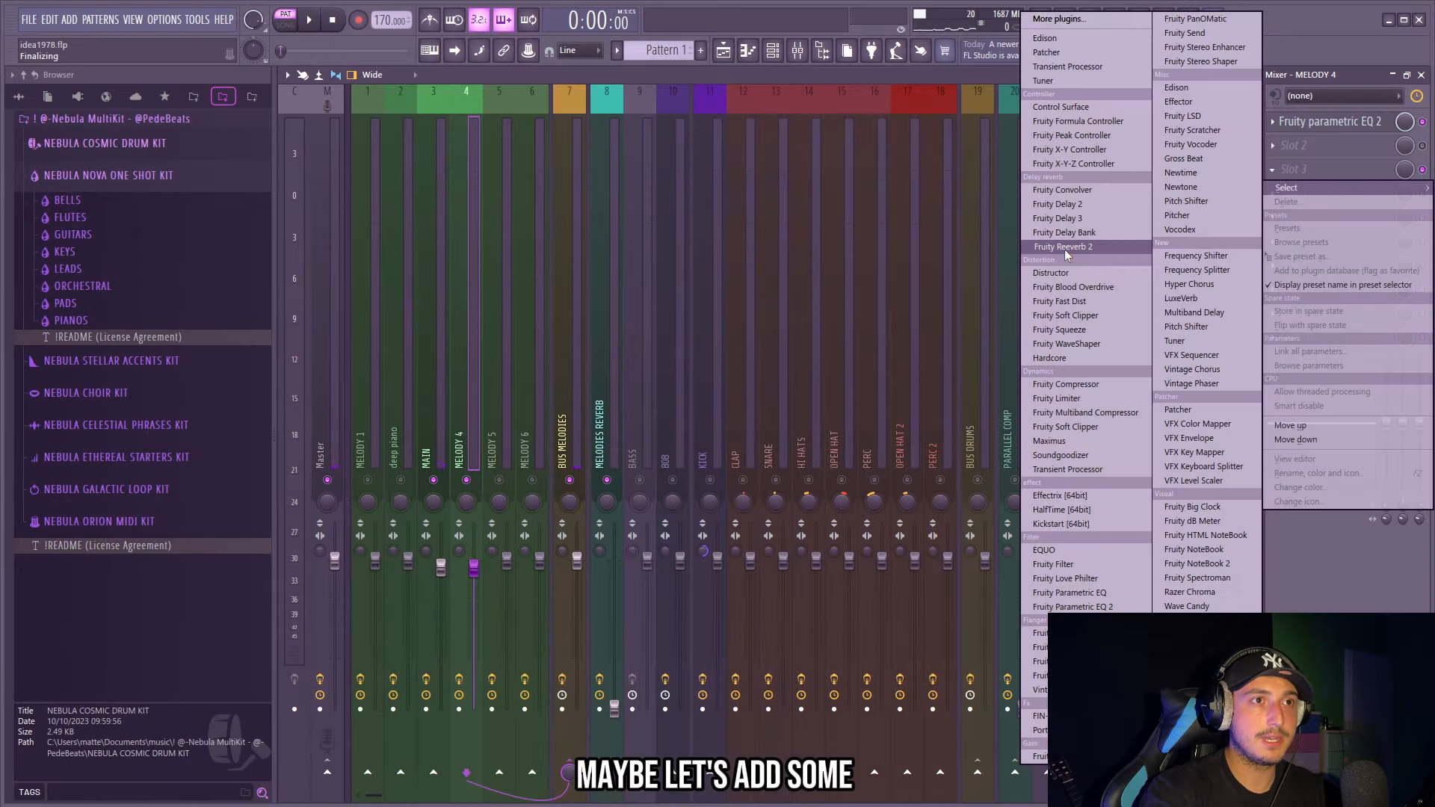
pyautogui.click(1065, 249)
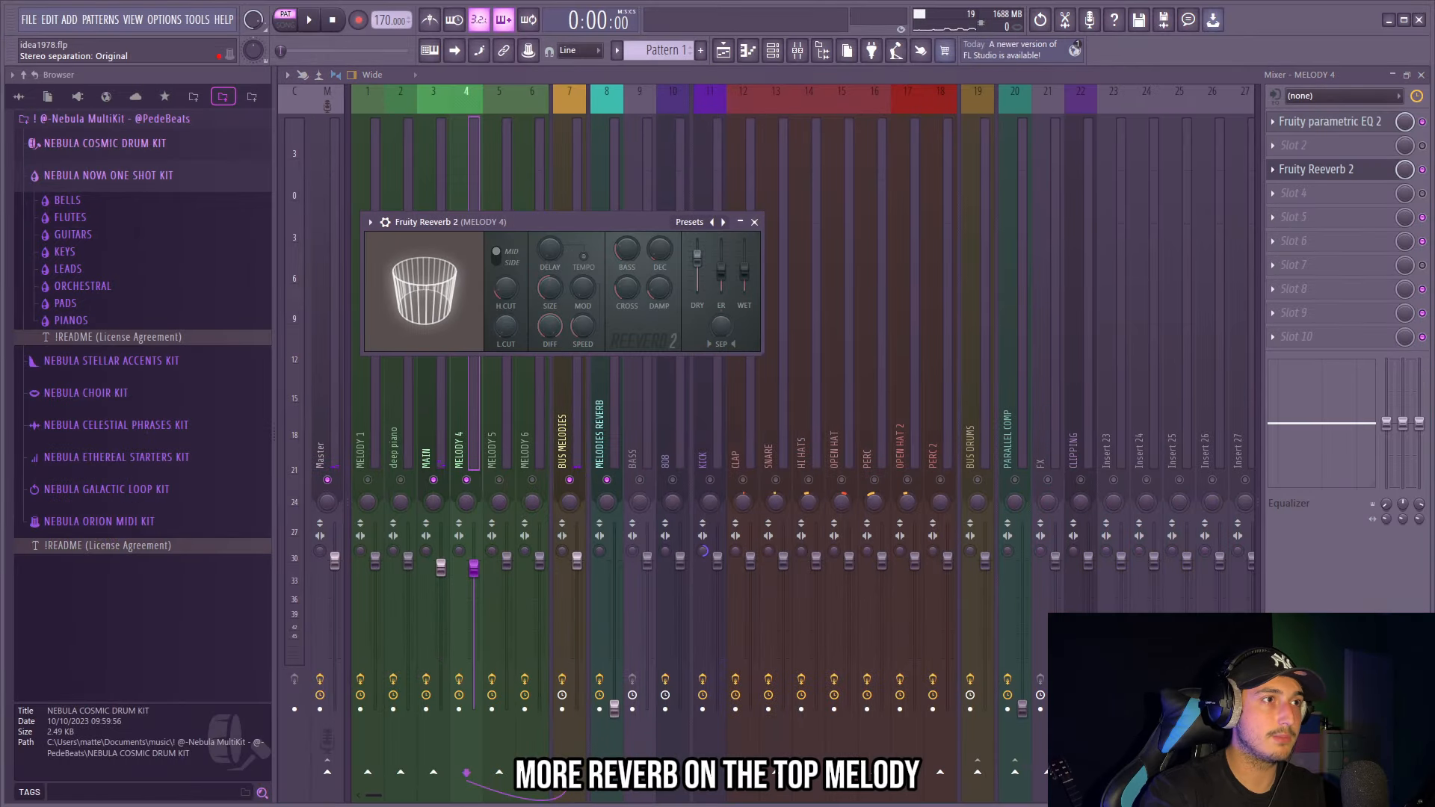
pyautogui.moveTo(474, 568); pyautogui.dragTo(474, 569)
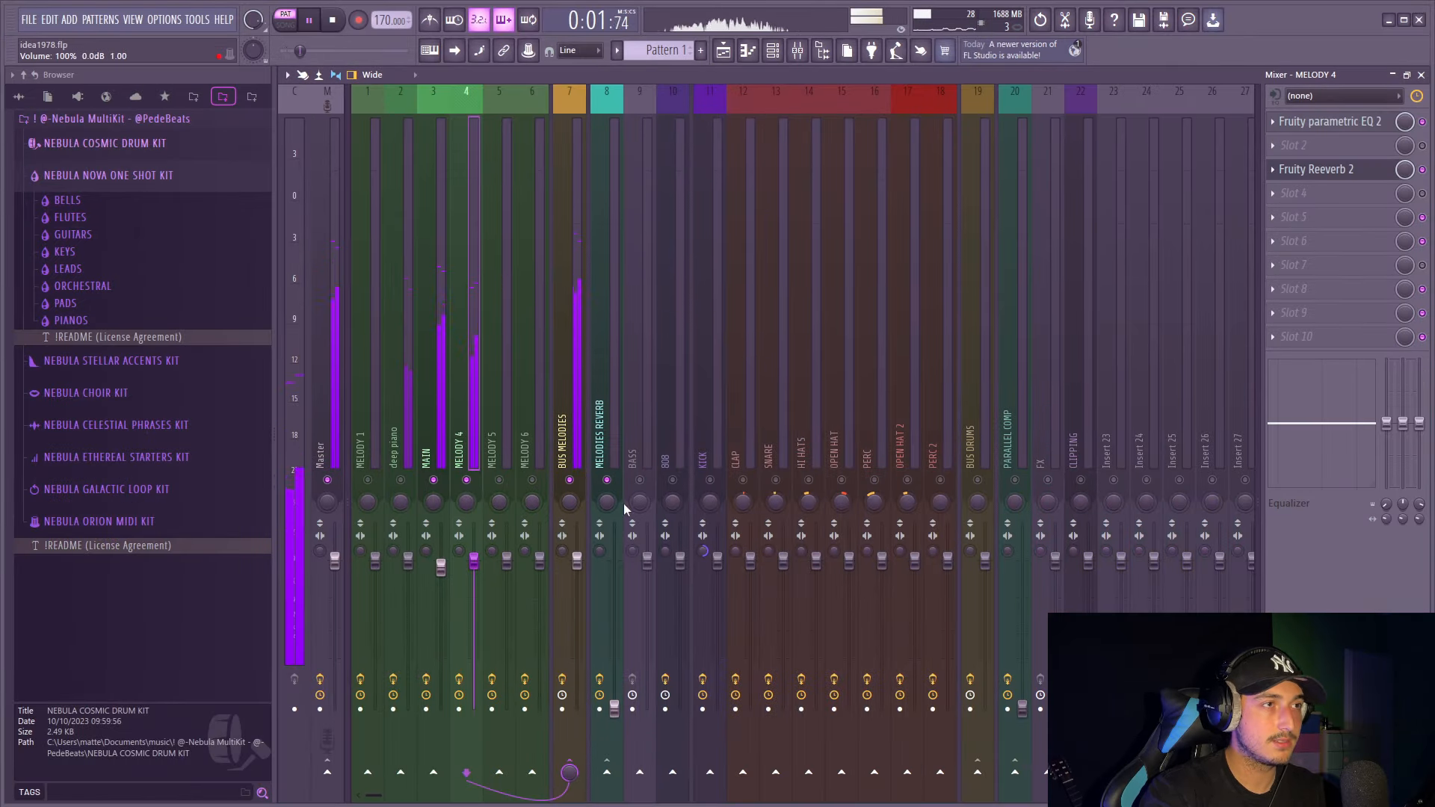
# Step: Raise the low cut in MELODY 4's Fruity Parametric EQ 2 and boost the high shelf from about 1155 Hz
pyautogui.click(1371, 124)
pyautogui.click(766, 168)
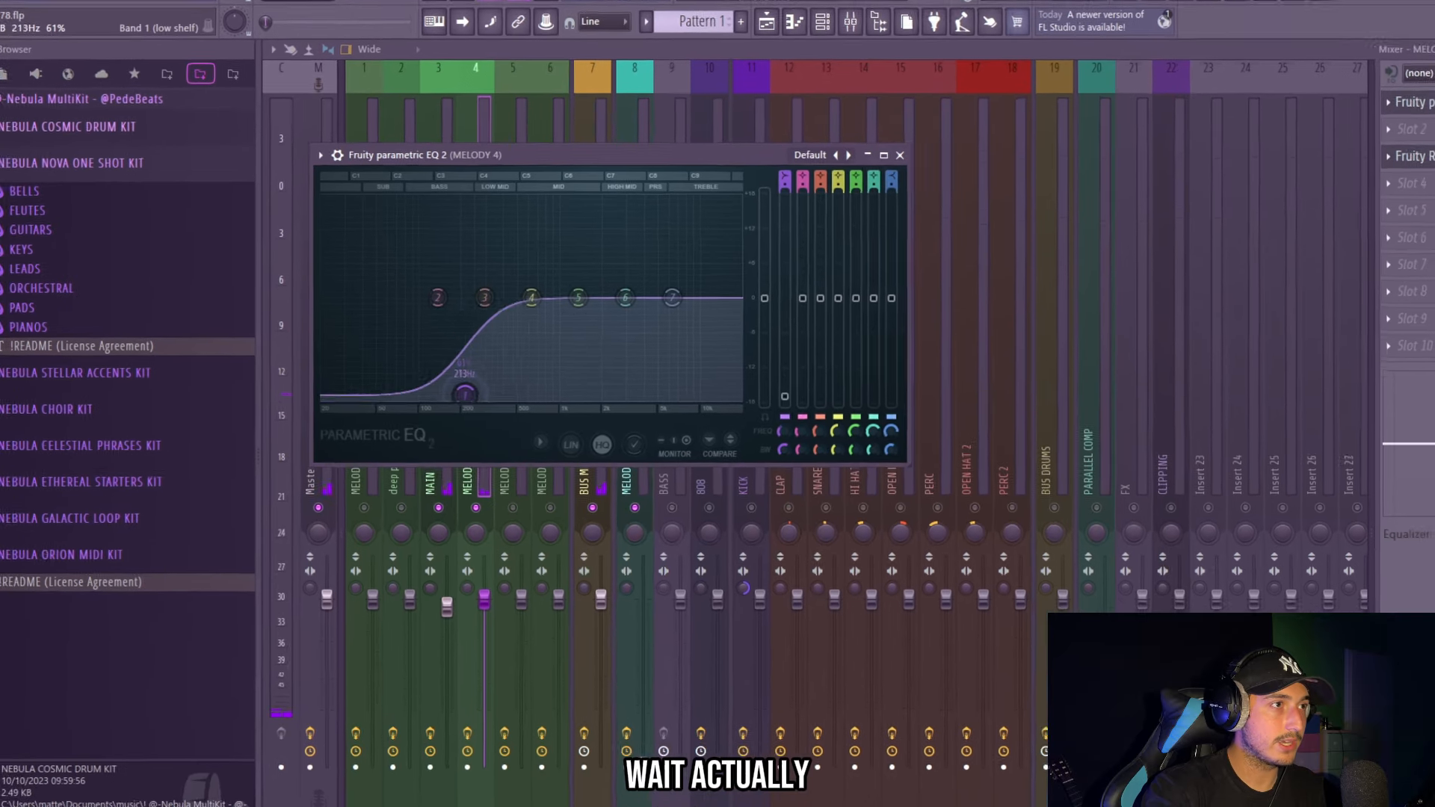
pyautogui.moveTo(456, 385); pyautogui.dragTo(498, 385)
pyautogui.press('space')
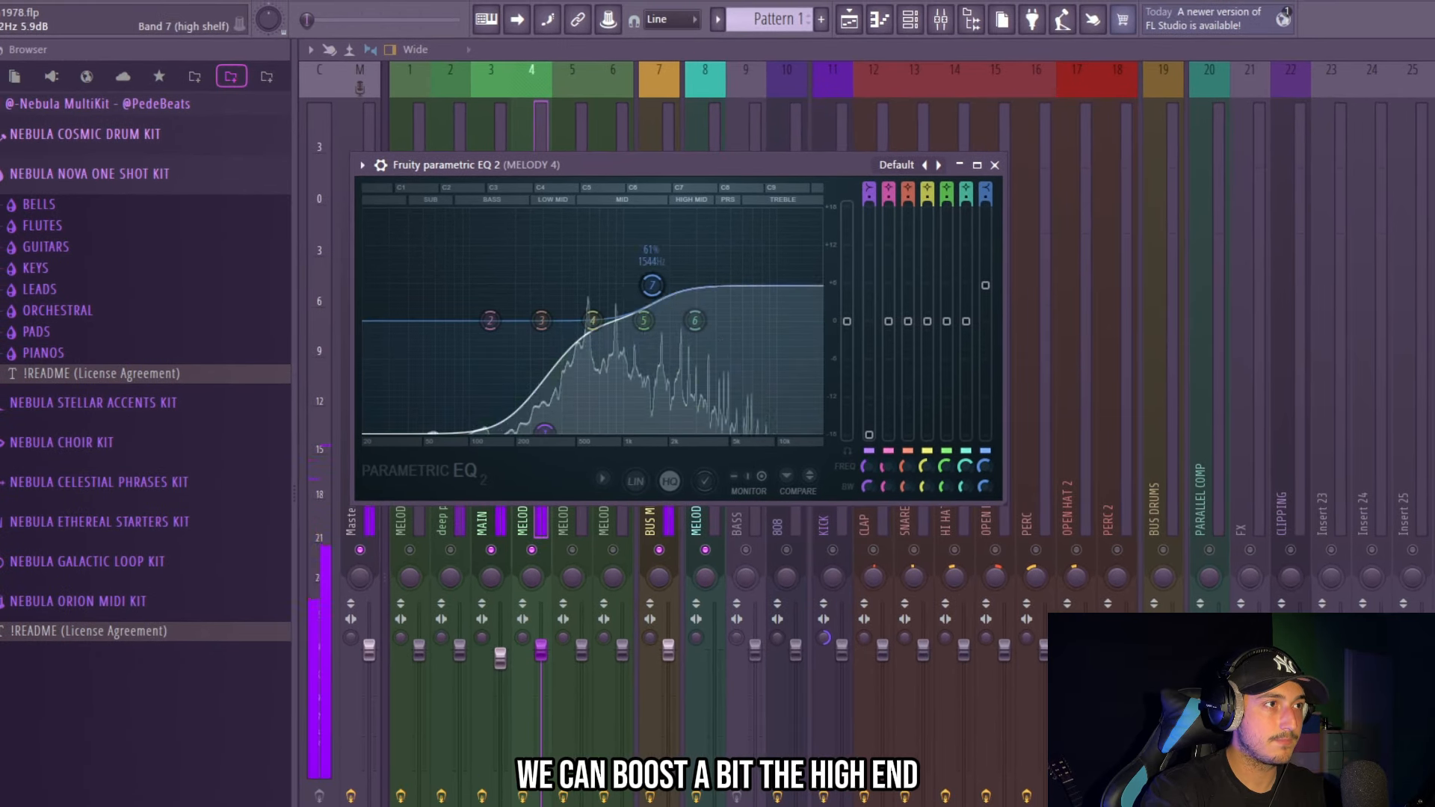
pyautogui.moveTo(652, 285); pyautogui.dragTo(632, 290)
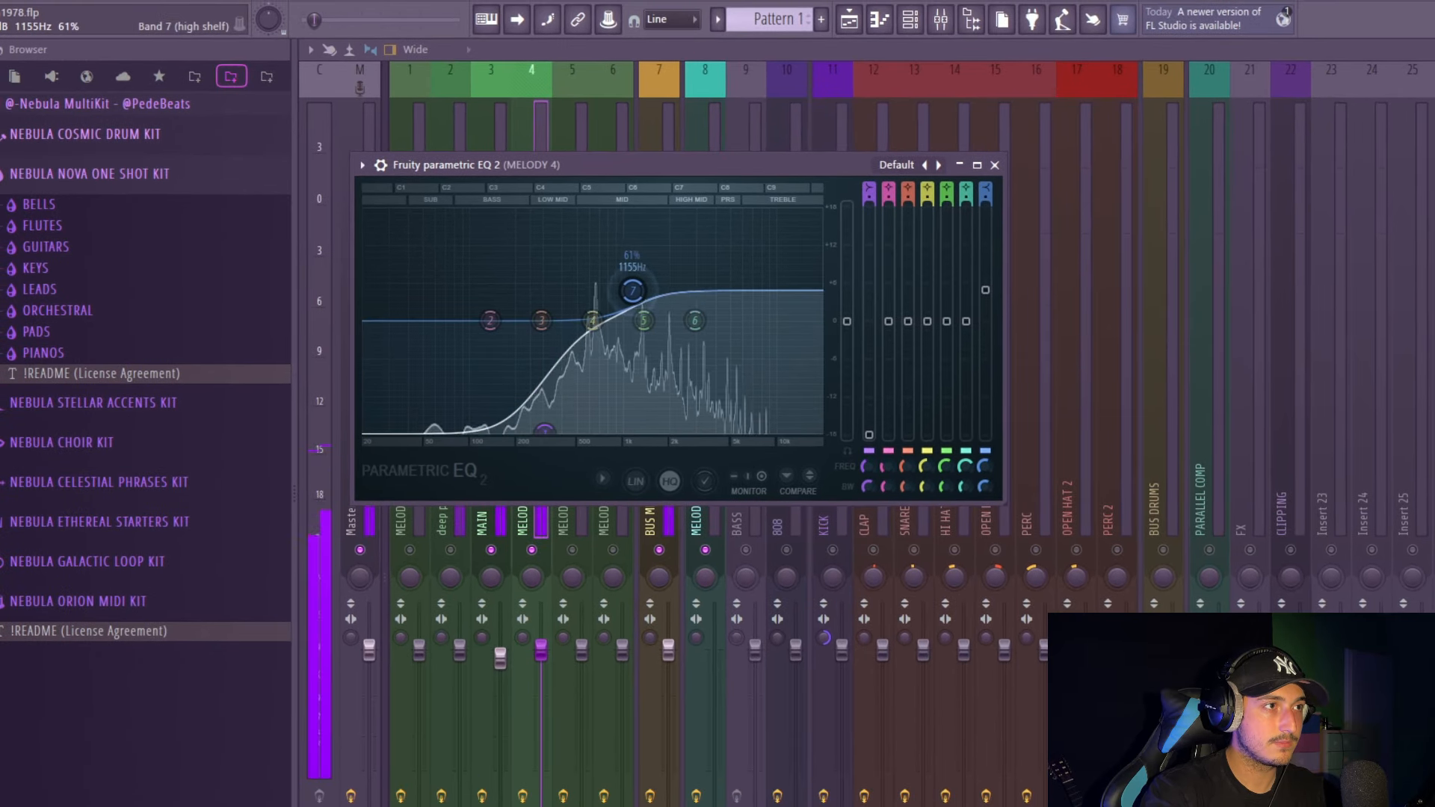
pyautogui.click(994, 165)
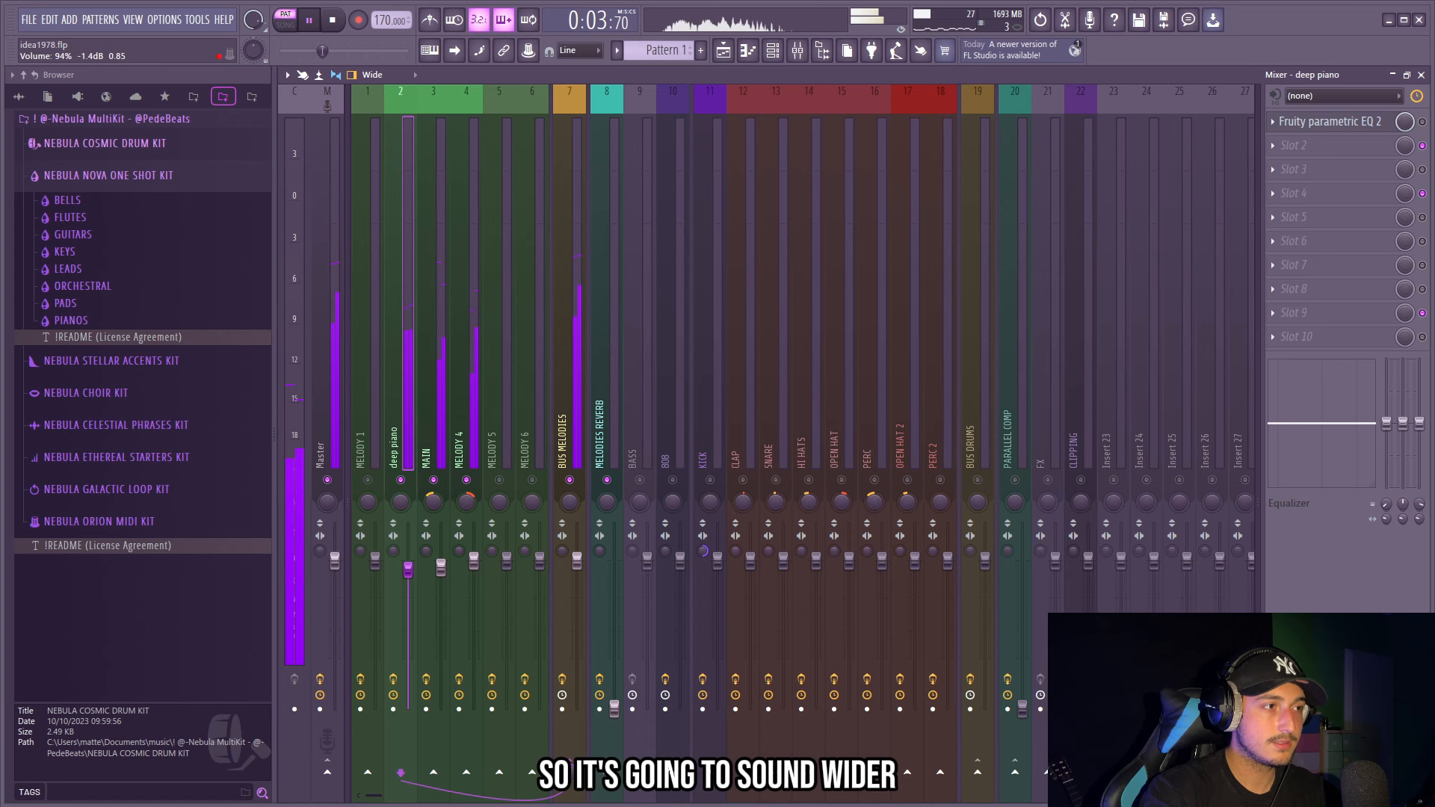
# Step: Copy the Analog Lab V #3 top melody into the Key 22 channel of pattern 2
pyautogui.click(723, 53)
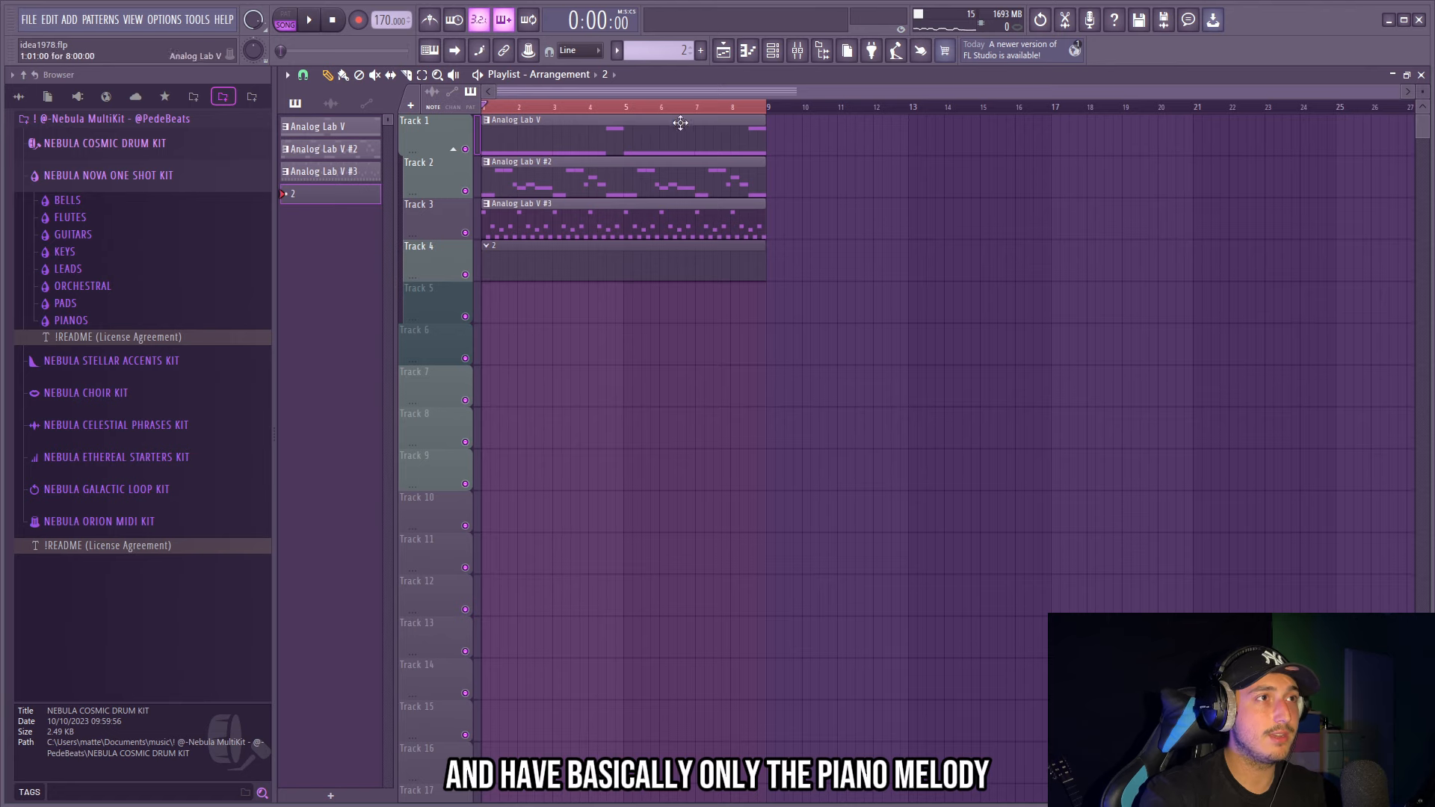
pyautogui.click(775, 53)
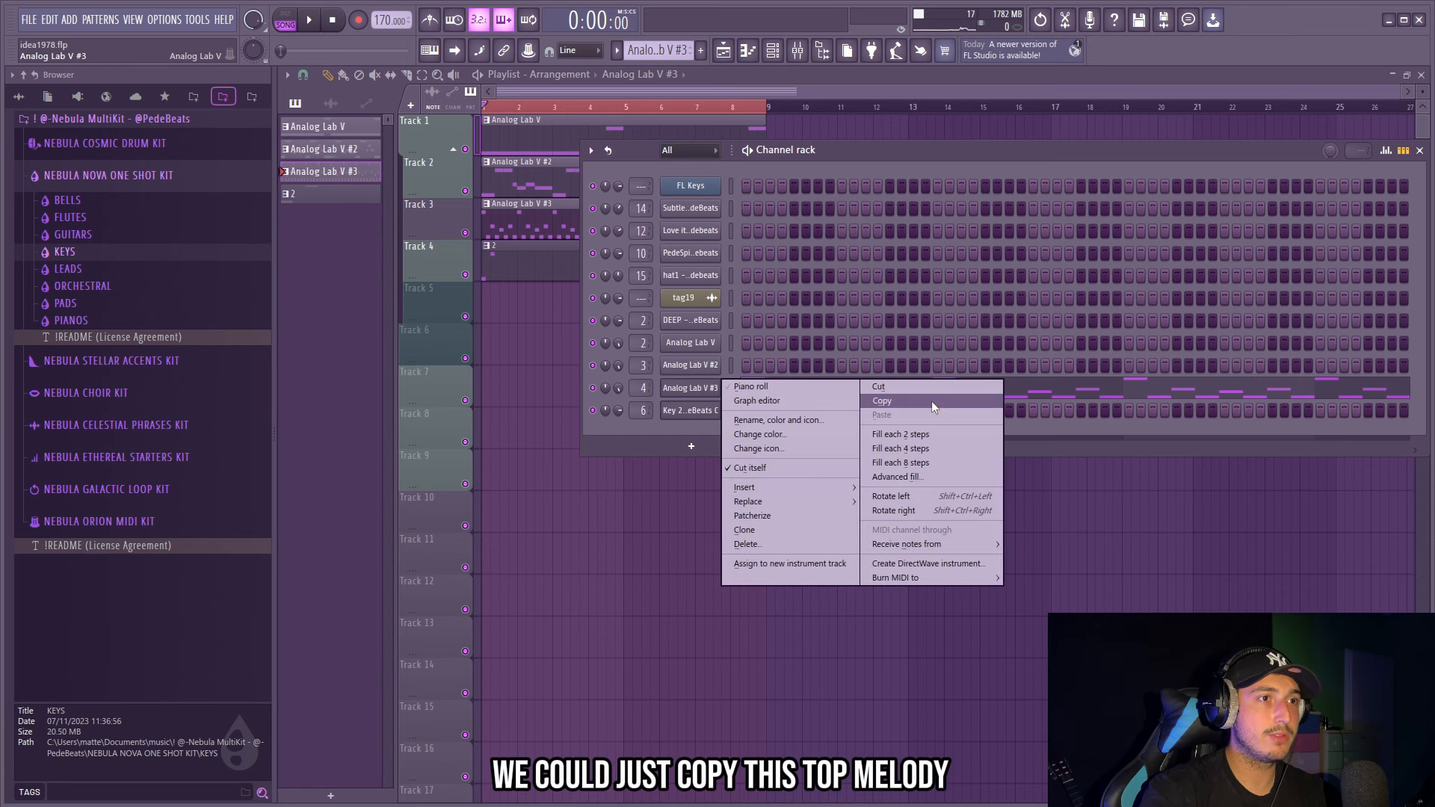
pyautogui.rightClick(705, 416)
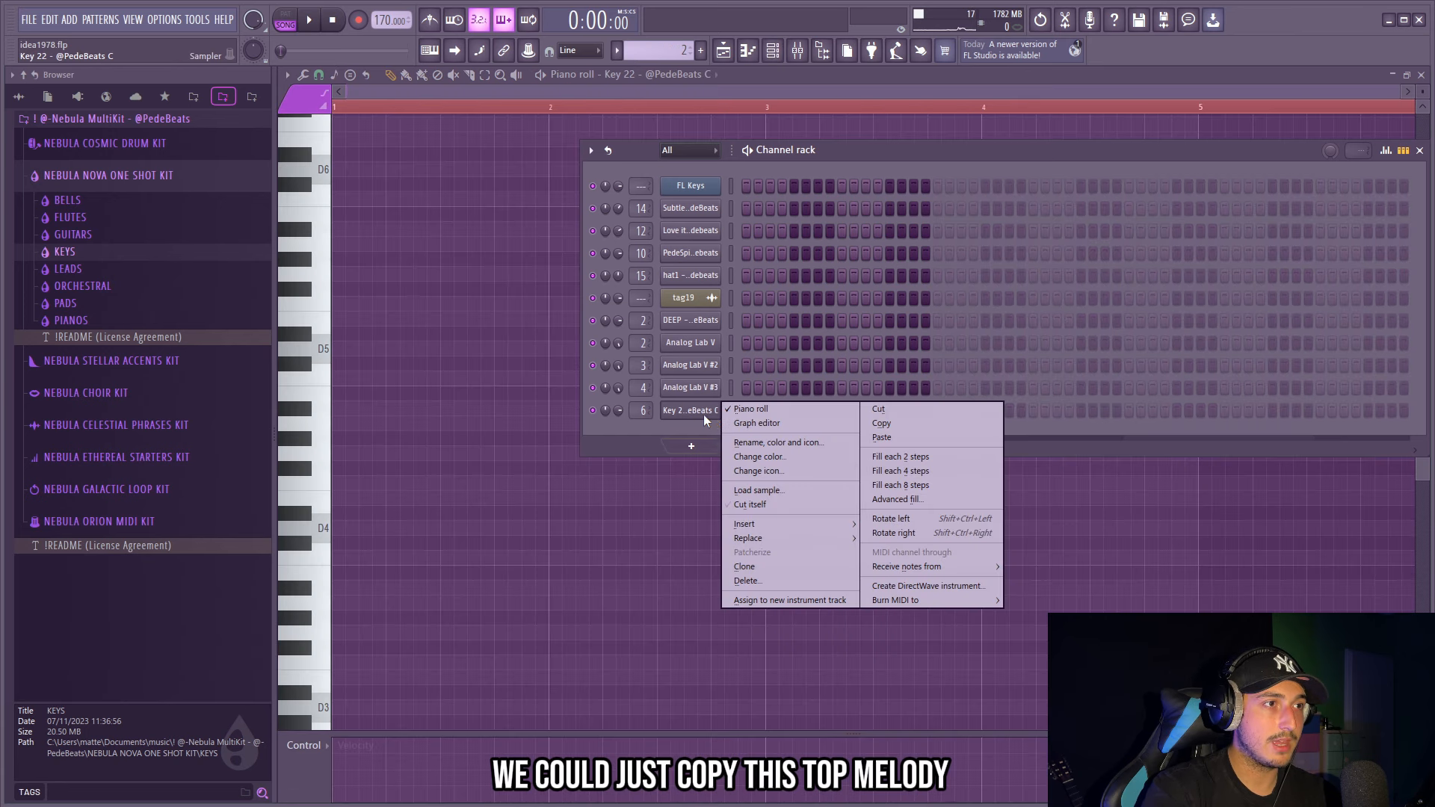
pyautogui.click(881, 438)
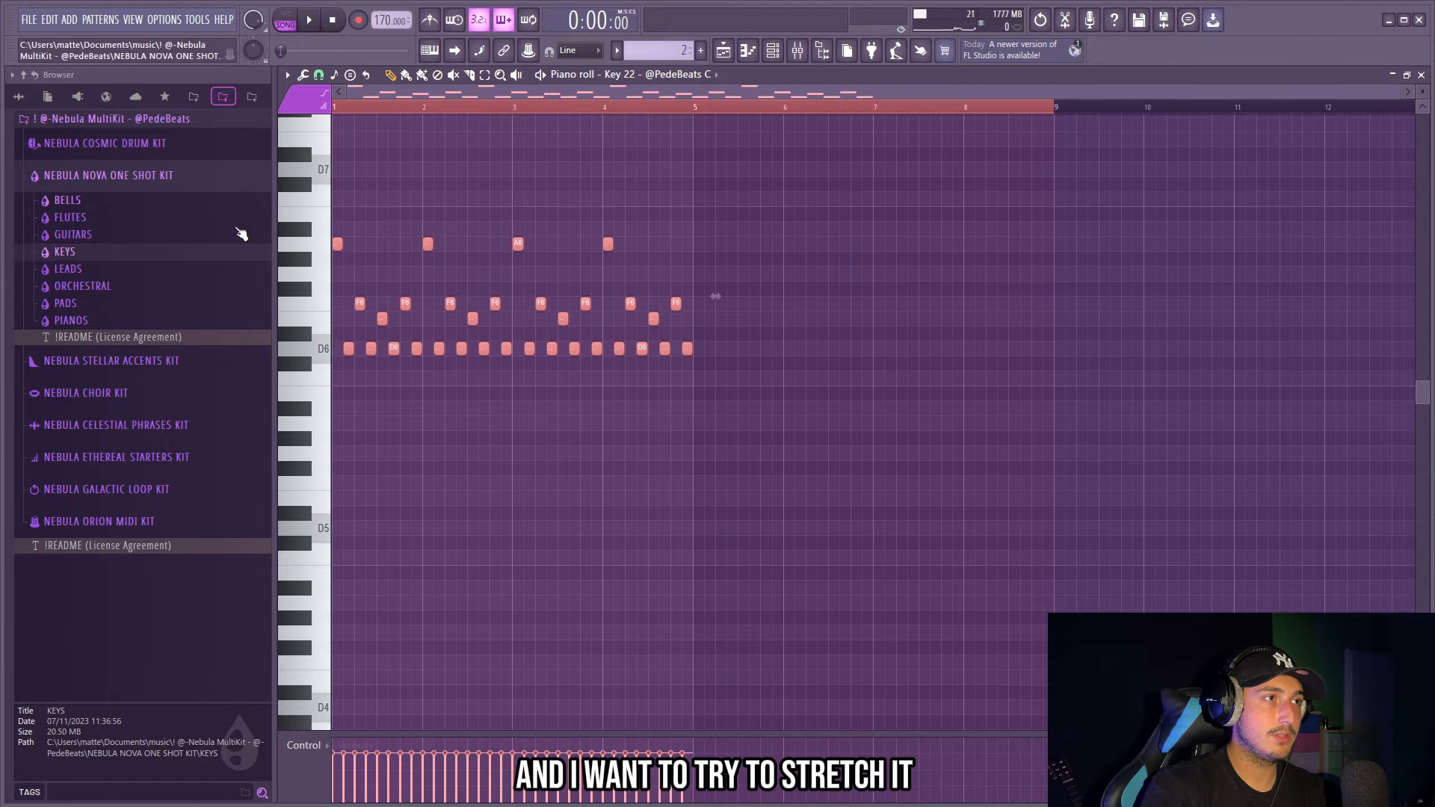
# Step: Stretch the Key 22 melody to half speed an octave lower, and duplicate its four bars through bar 8
pyautogui.press('space')
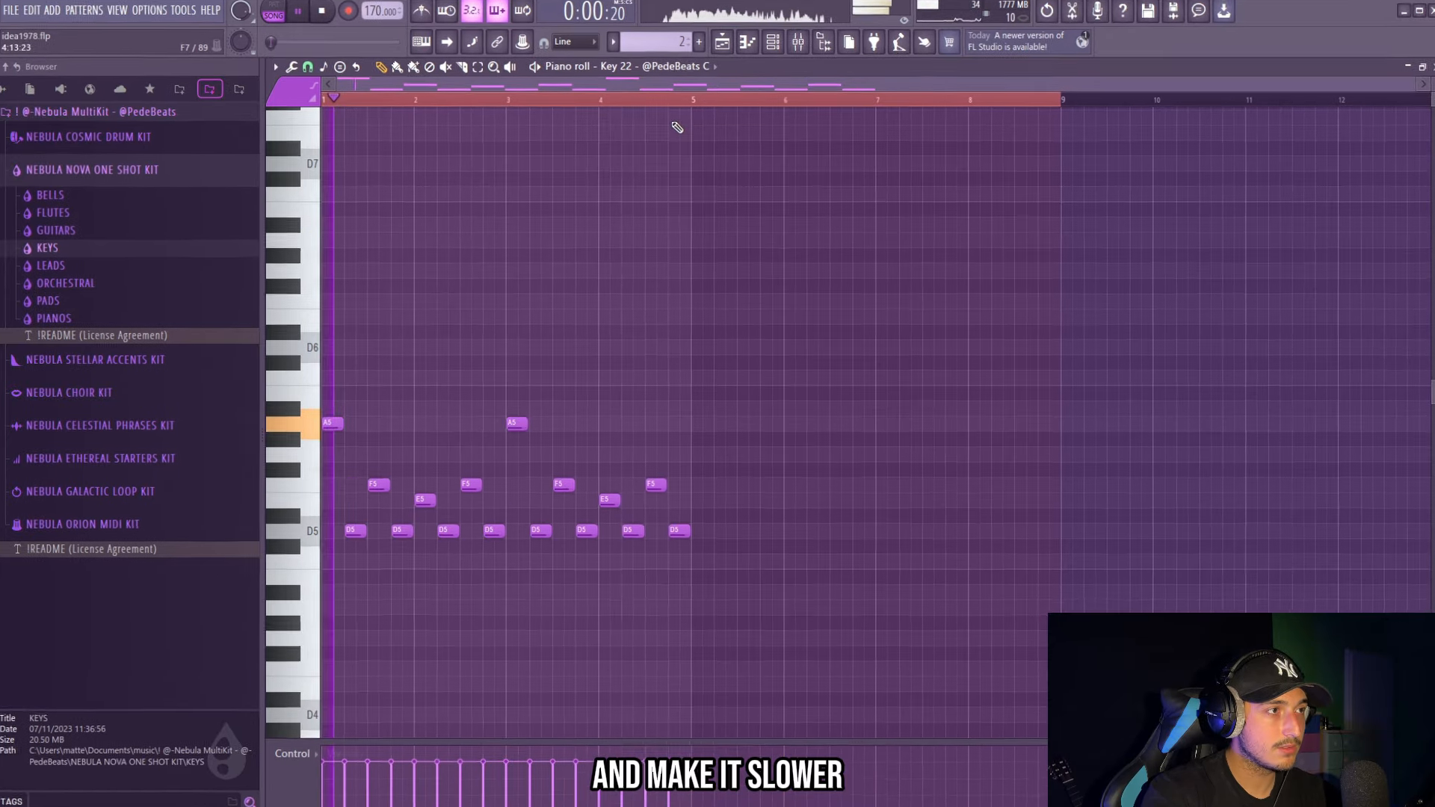
pyautogui.hotkey('ctrl', 'd')
pyautogui.hotkey('ctrl', 'a')
pyautogui.scroll(-2, 814, 453)
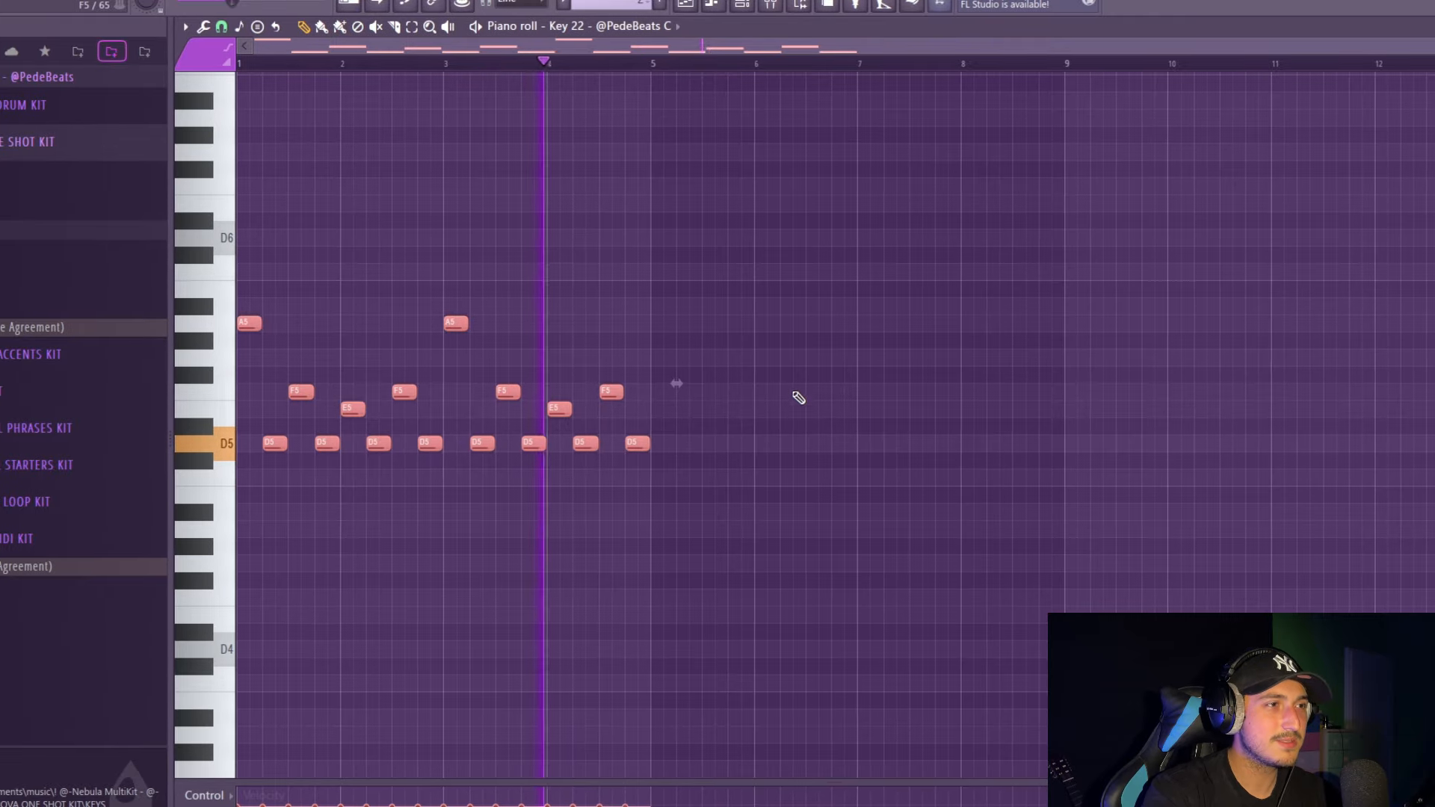
pyautogui.hotkey('ctrl', 'b')
pyautogui.moveTo(1075, 534); pyautogui.dragTo(734, 384)
pyautogui.moveTo(1143, 501); pyautogui.dragTo(710, 415)
pyautogui.hotkey('ctrl', 'a')
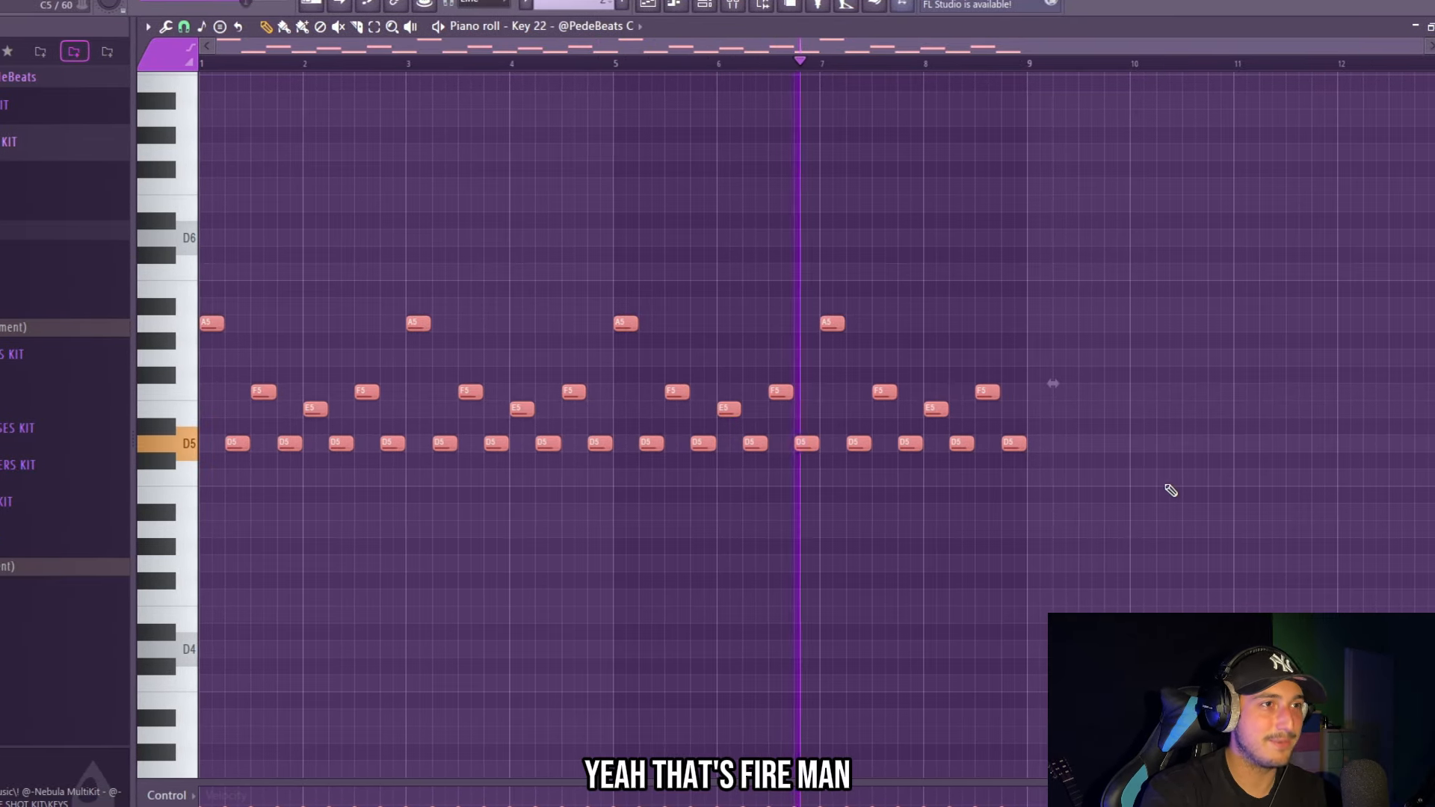
pyautogui.hotkey('ctrl', 'd')
pyautogui.moveTo(1169, 487); pyautogui.dragTo(1201, 477)
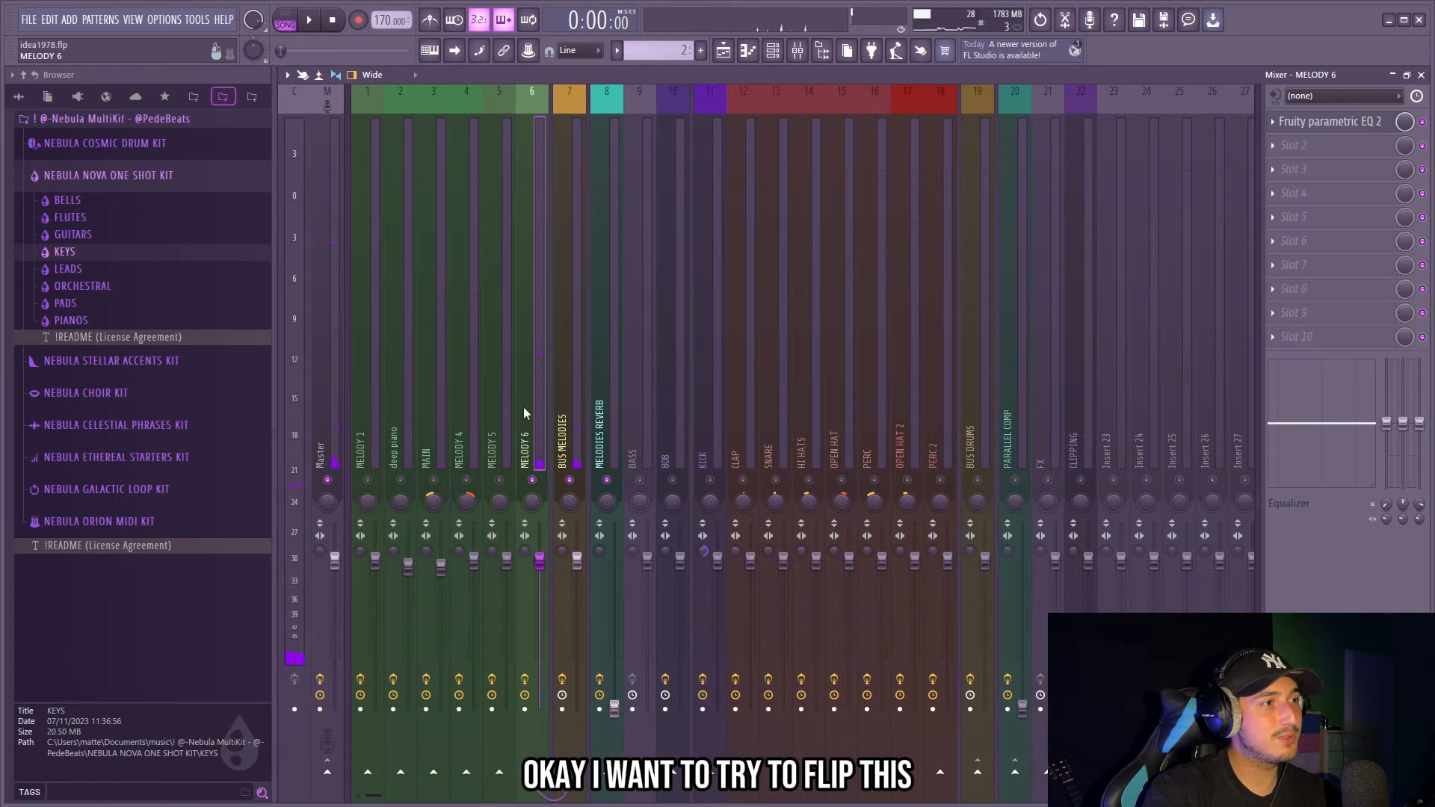
# Step: Add FIN-MICRO with the Infinity mode and Portal to the MELODY 6 mixer track, and audition the effect
pyautogui.click(487, 410)
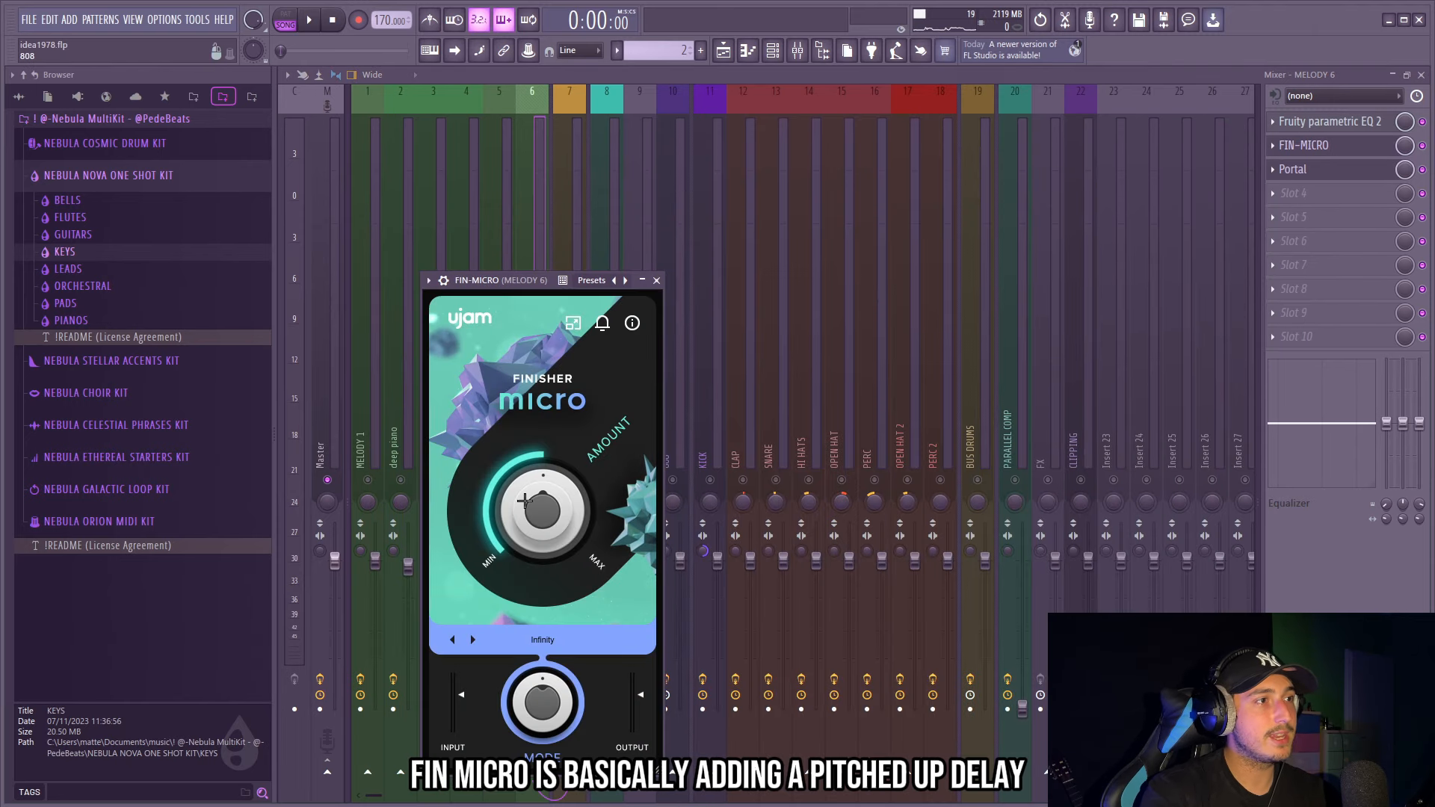
pyautogui.moveTo(544, 282); pyautogui.dragTo(648, 237)
pyautogui.press('space')
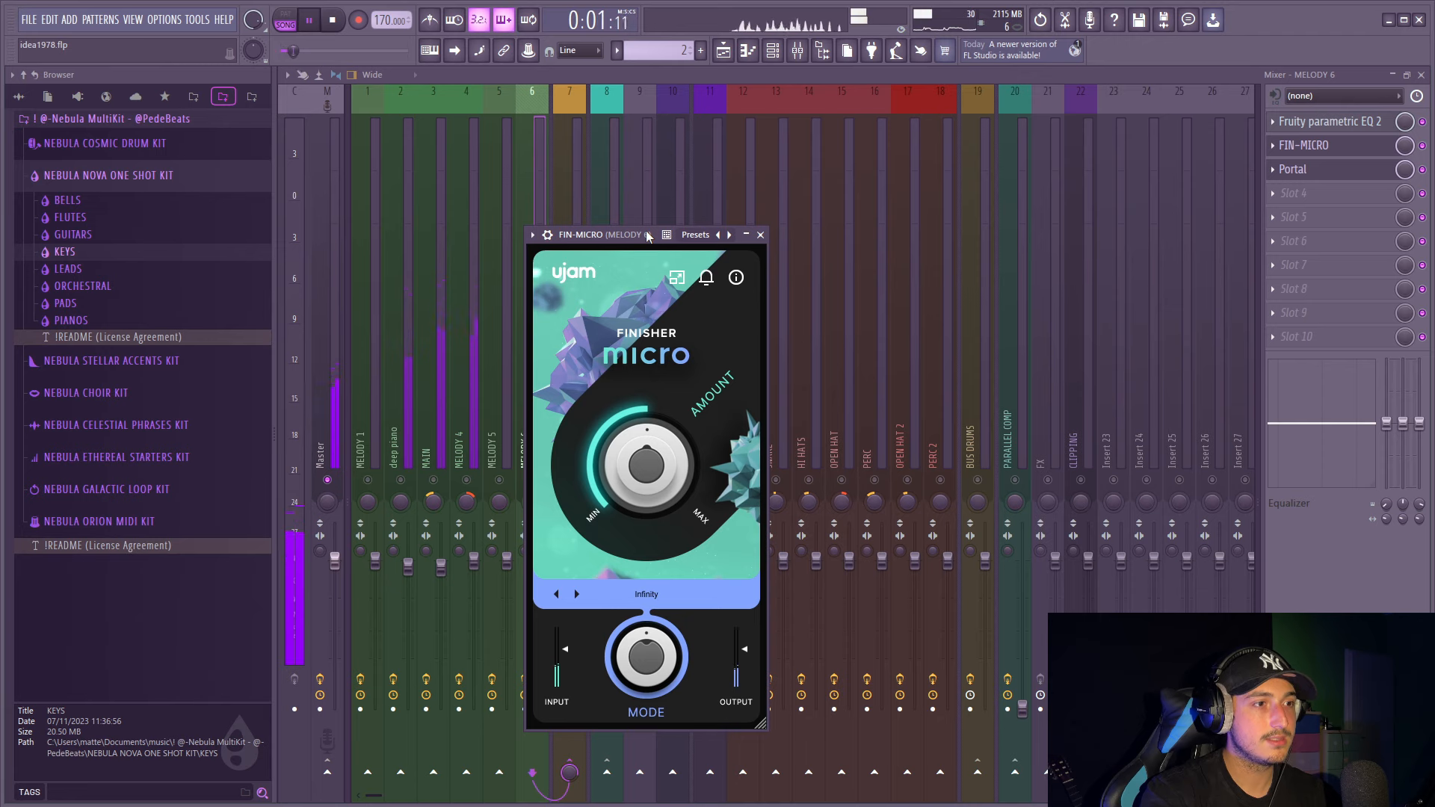
pyautogui.press('space')
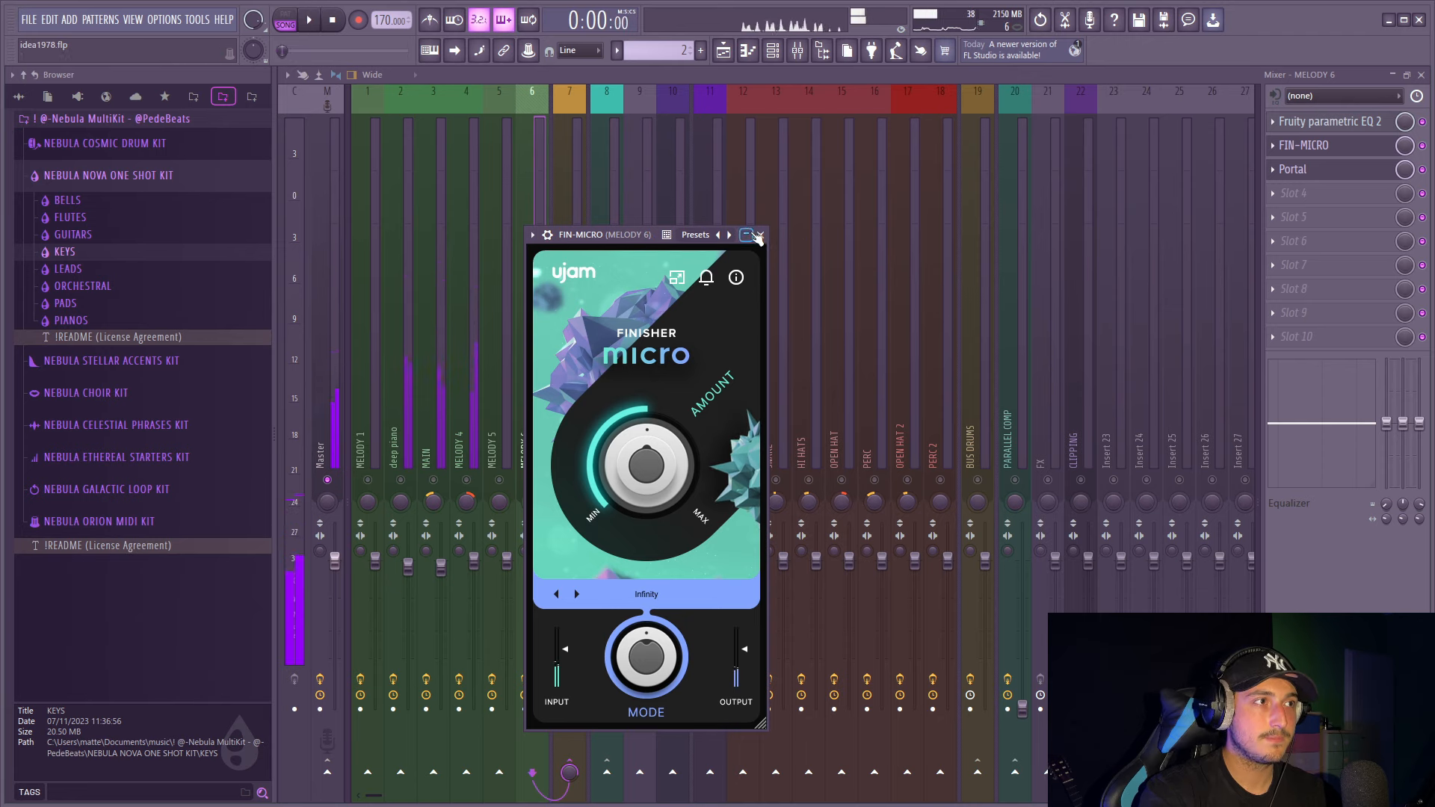
pyautogui.click(760, 235)
pyautogui.click(1351, 170)
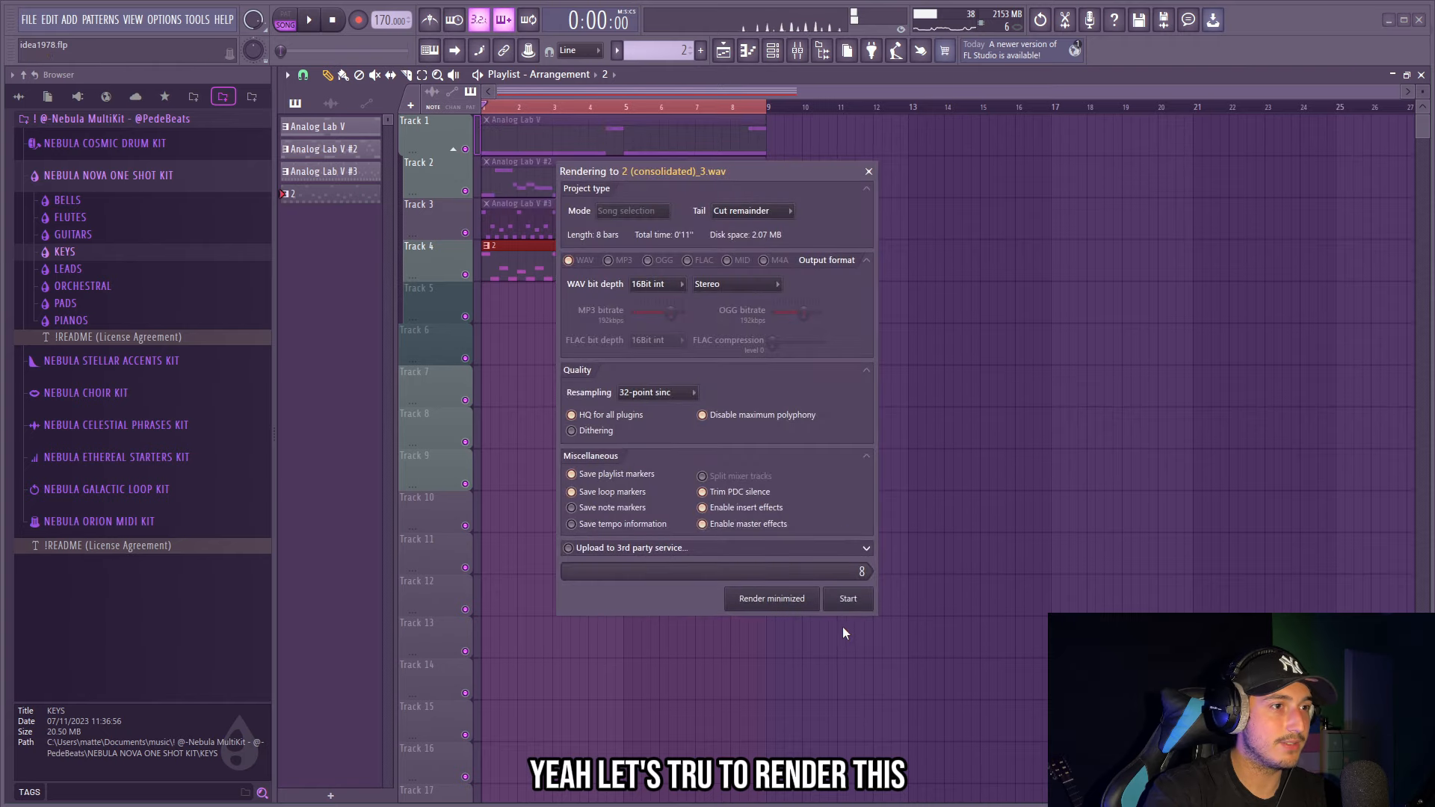
# Step: Render the pattern 2 clip to audio, then reverse and stretch it to two bars and repeat it through bar 8
pyautogui.click(845, 630)
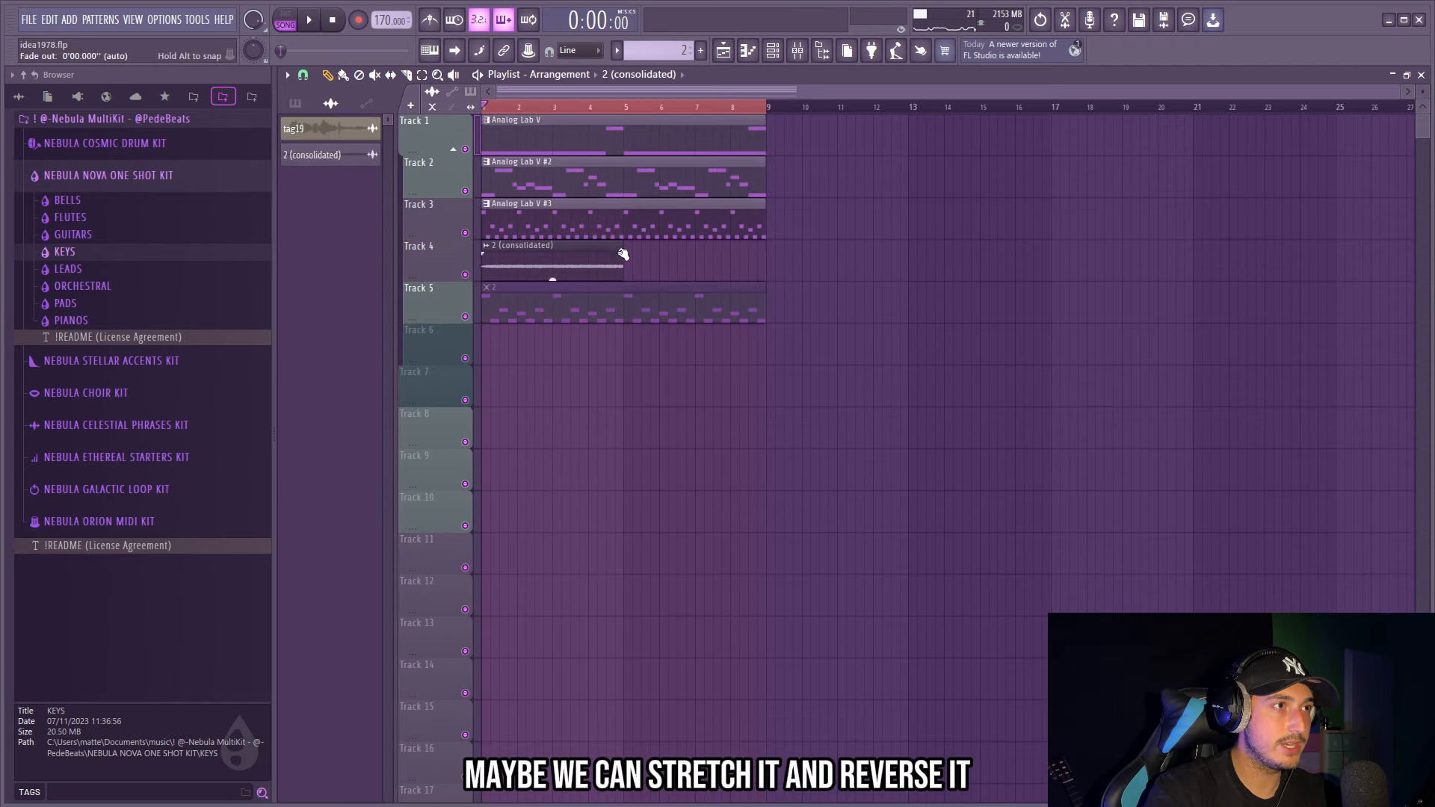
pyautogui.doubleClick(623, 254)
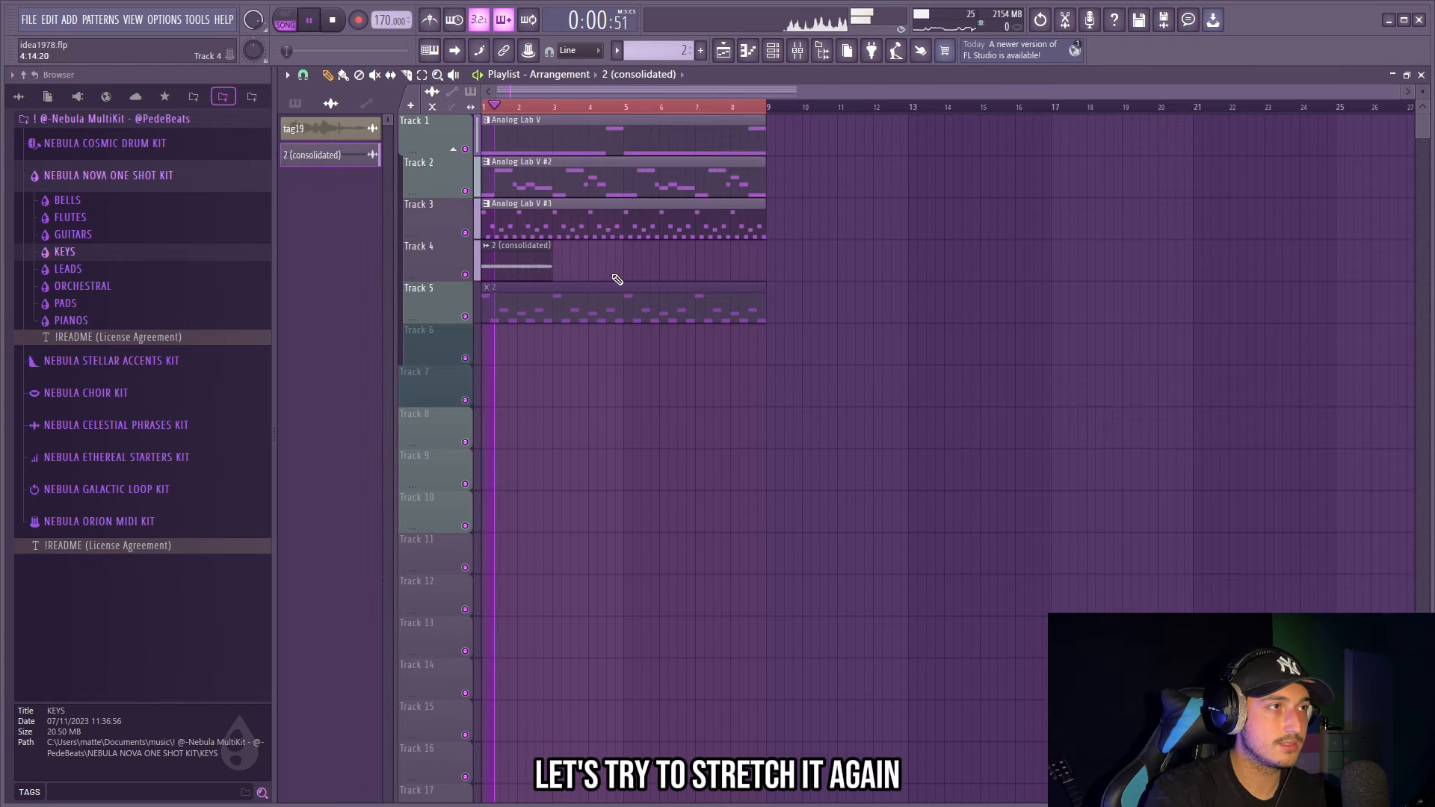
pyautogui.doubleClick(526, 258)
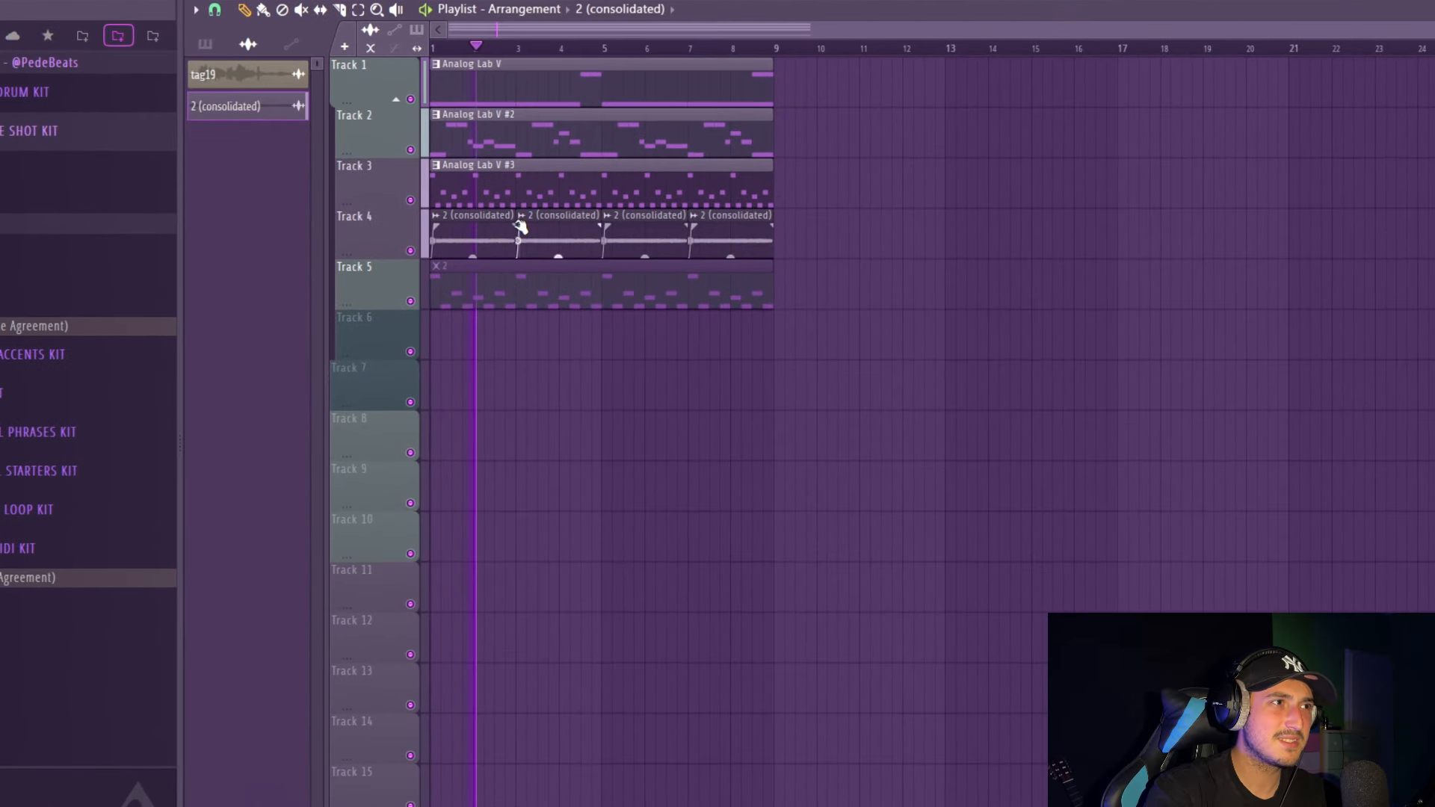
# Step: Raise the time-stretching pitch and lower the volume of the reversed 2 (consolidated) clips on Track 4, and reopen their clip settings
pyautogui.doubleClick(562, 253)
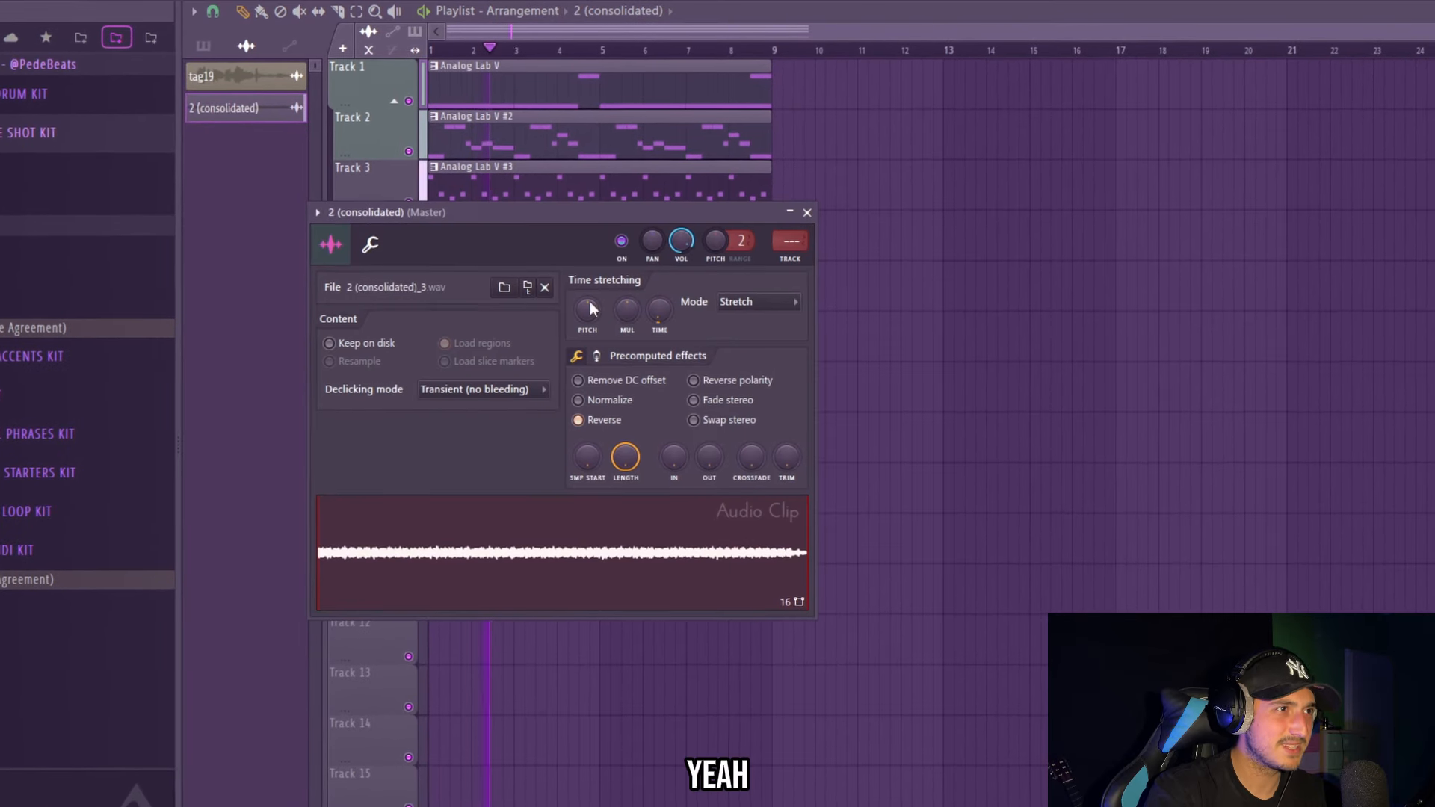
pyautogui.moveTo(592, 312); pyautogui.dragTo(609, 284)
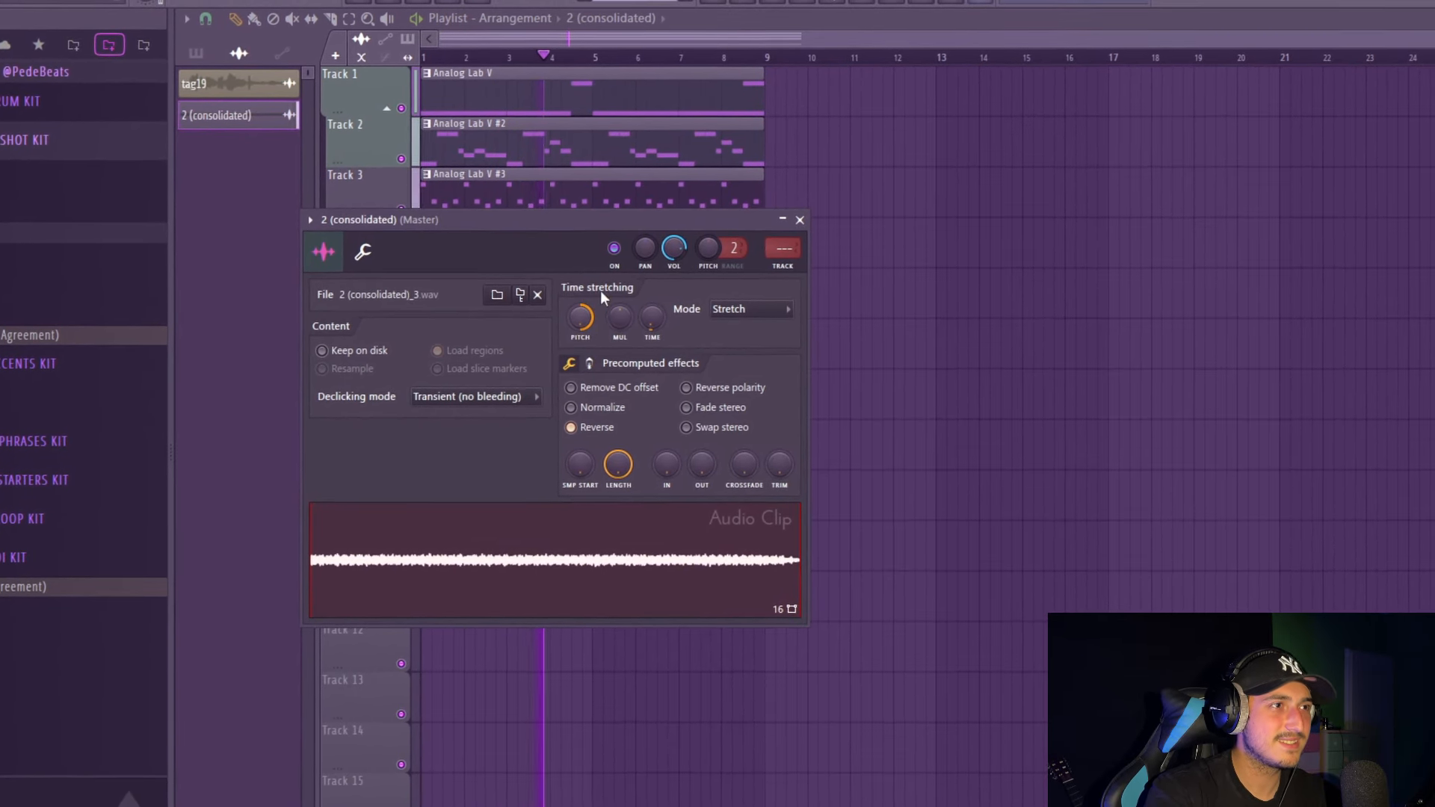
pyautogui.moveTo(673, 248); pyautogui.dragTo(669, 262)
pyautogui.click(800, 220)
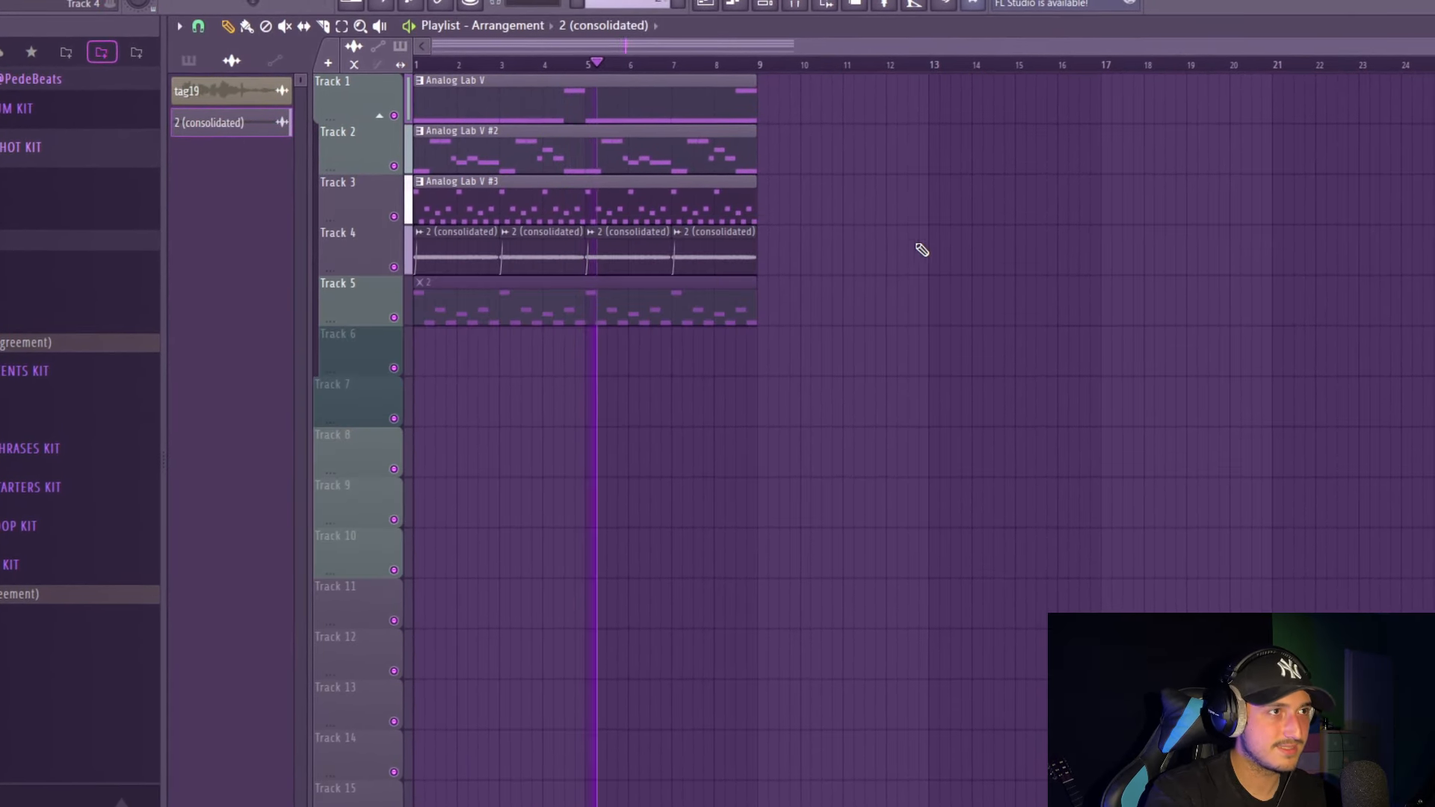
pyautogui.moveTo(901, 249); pyautogui.dragTo(464, 202)
pyautogui.moveTo(842, 258); pyautogui.dragTo(455, 251)
pyautogui.keyDown('ctrl'); pyautogui.click(759, 259); pyautogui.keyUp('ctrl')
pyautogui.doubleClick(716, 262)
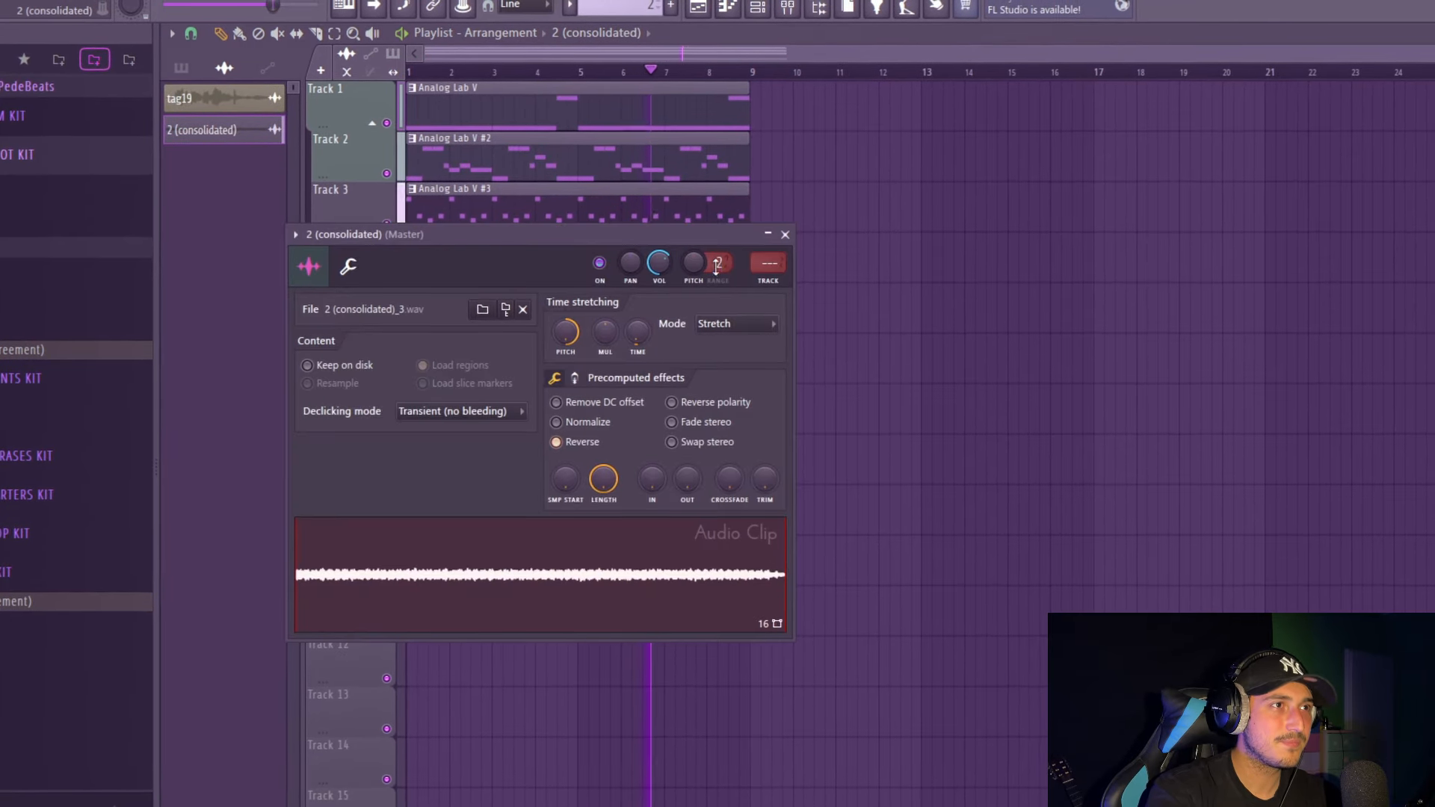
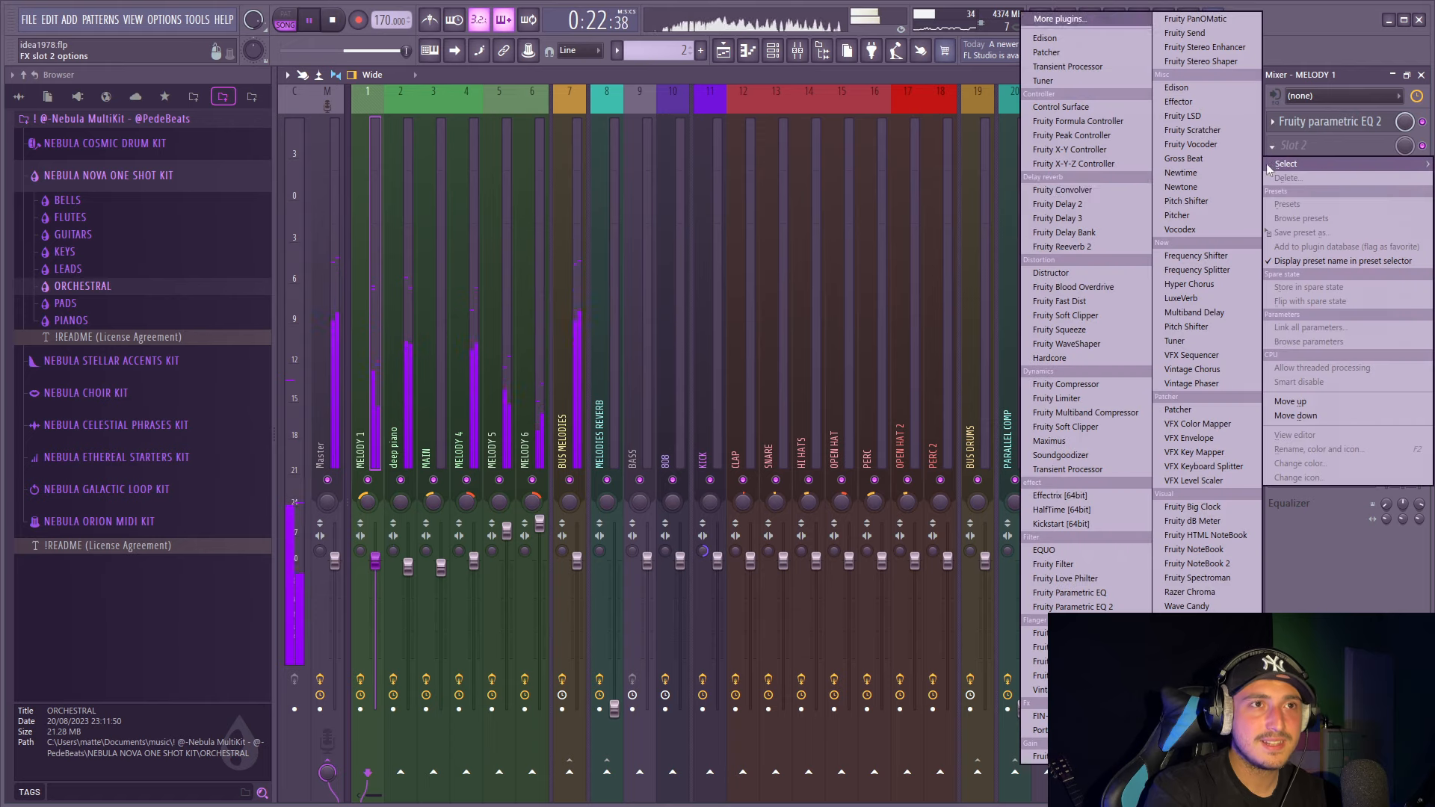
# Step: Add Fruity Reeverb 2 with 42% stereo separation and Fruity Chorus to the MELODY 1 mixer track
pyautogui.click(1063, 247)
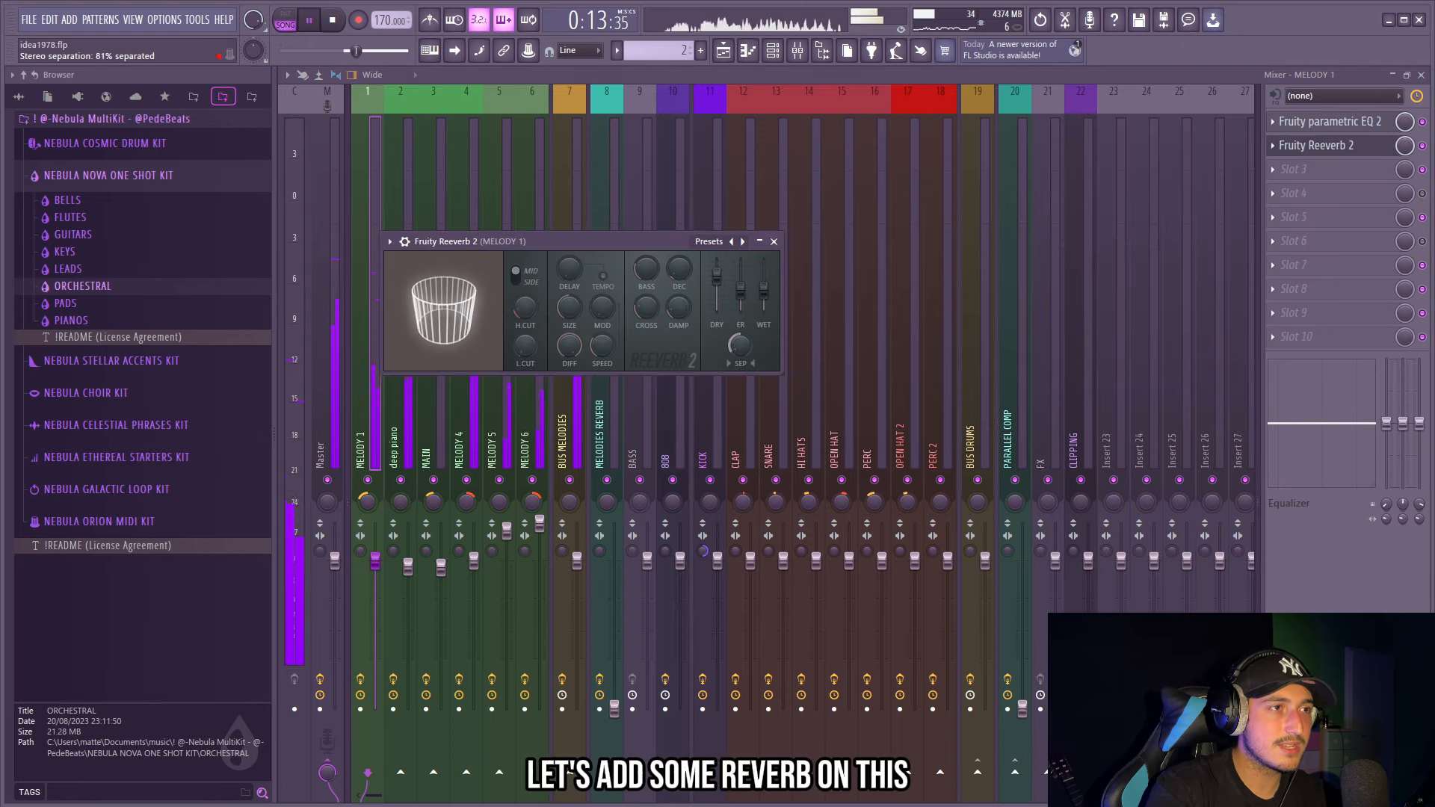
pyautogui.moveTo(739, 345); pyautogui.dragTo(742, 359)
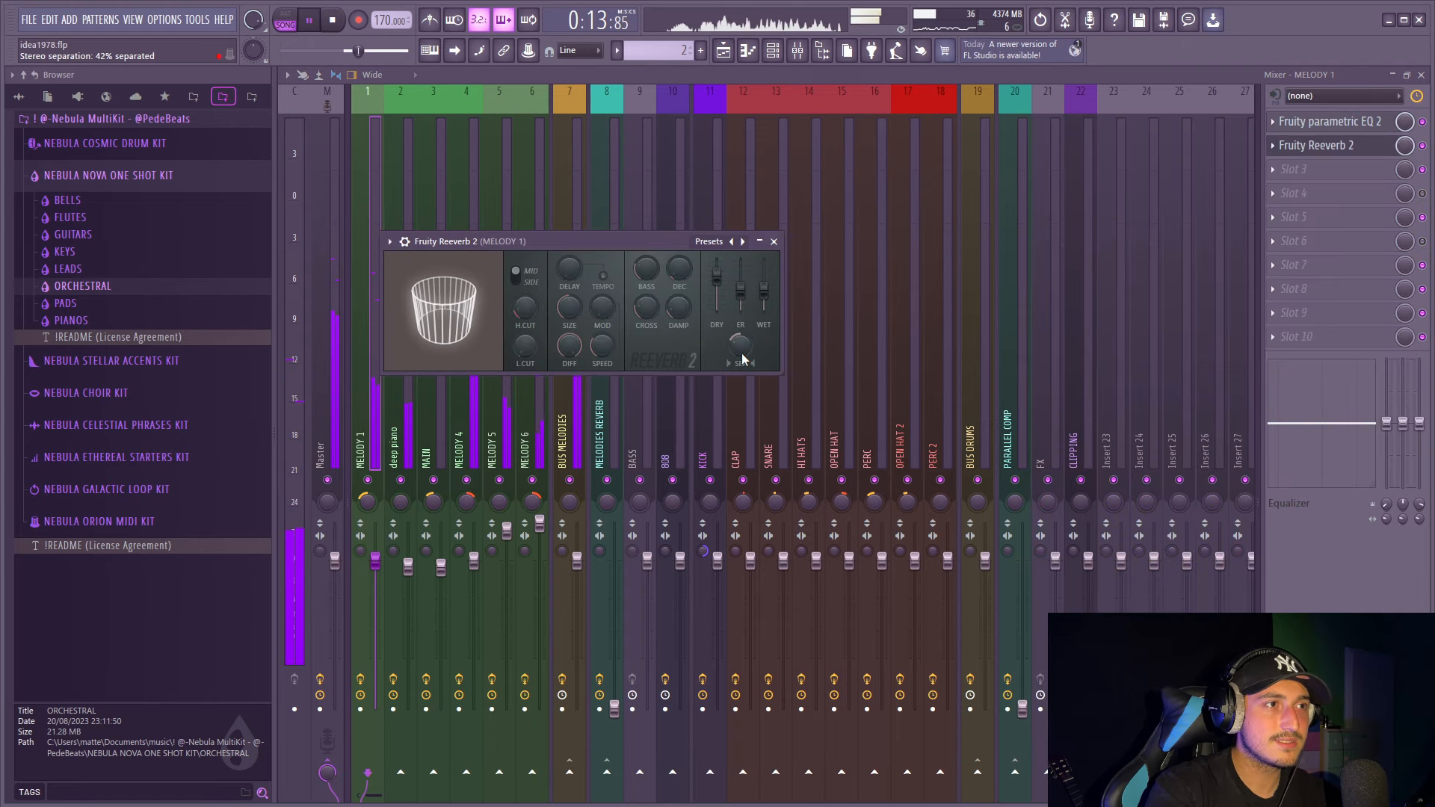
pyautogui.click(1294, 169)
pyautogui.moveTo(1287, 188)
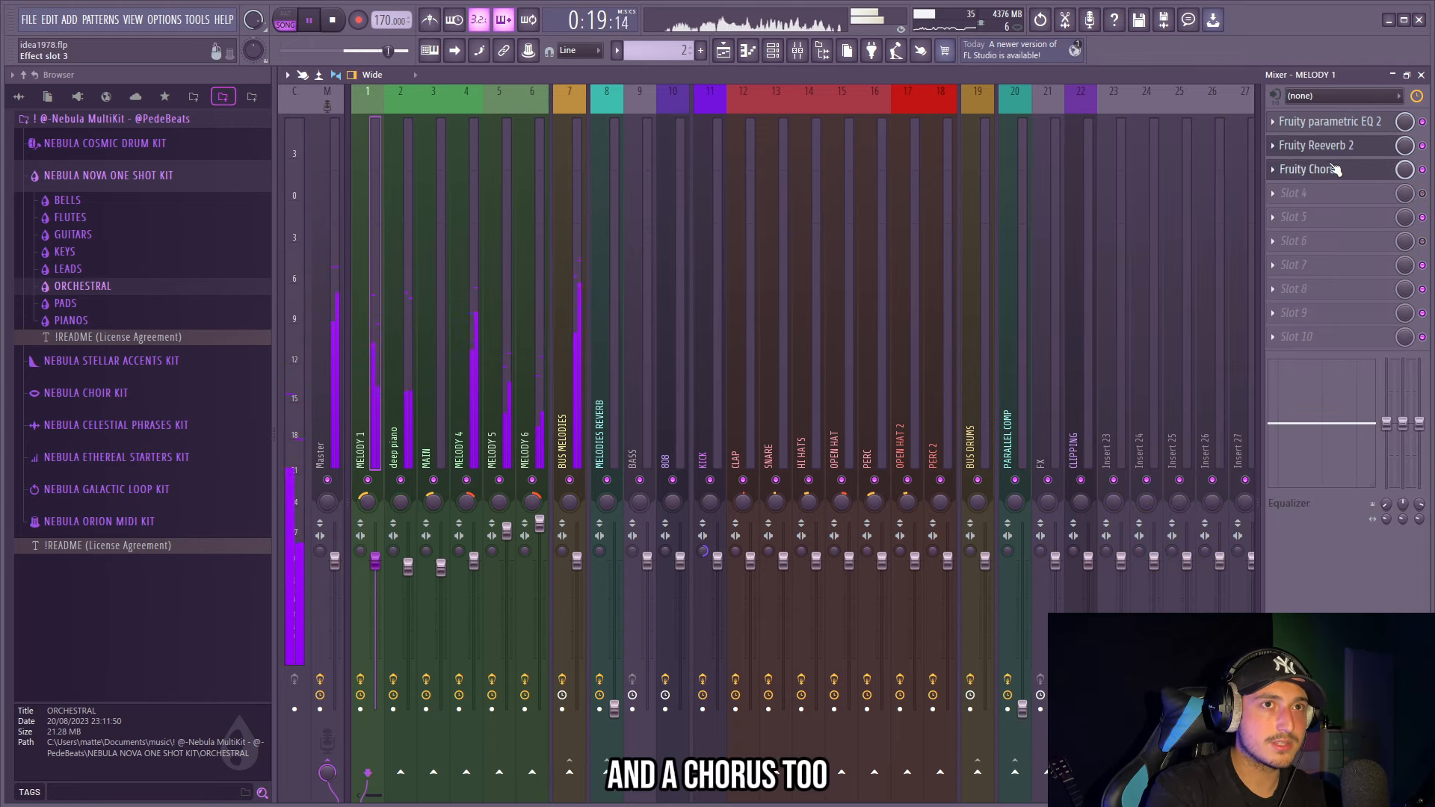
pyautogui.click(1336, 170)
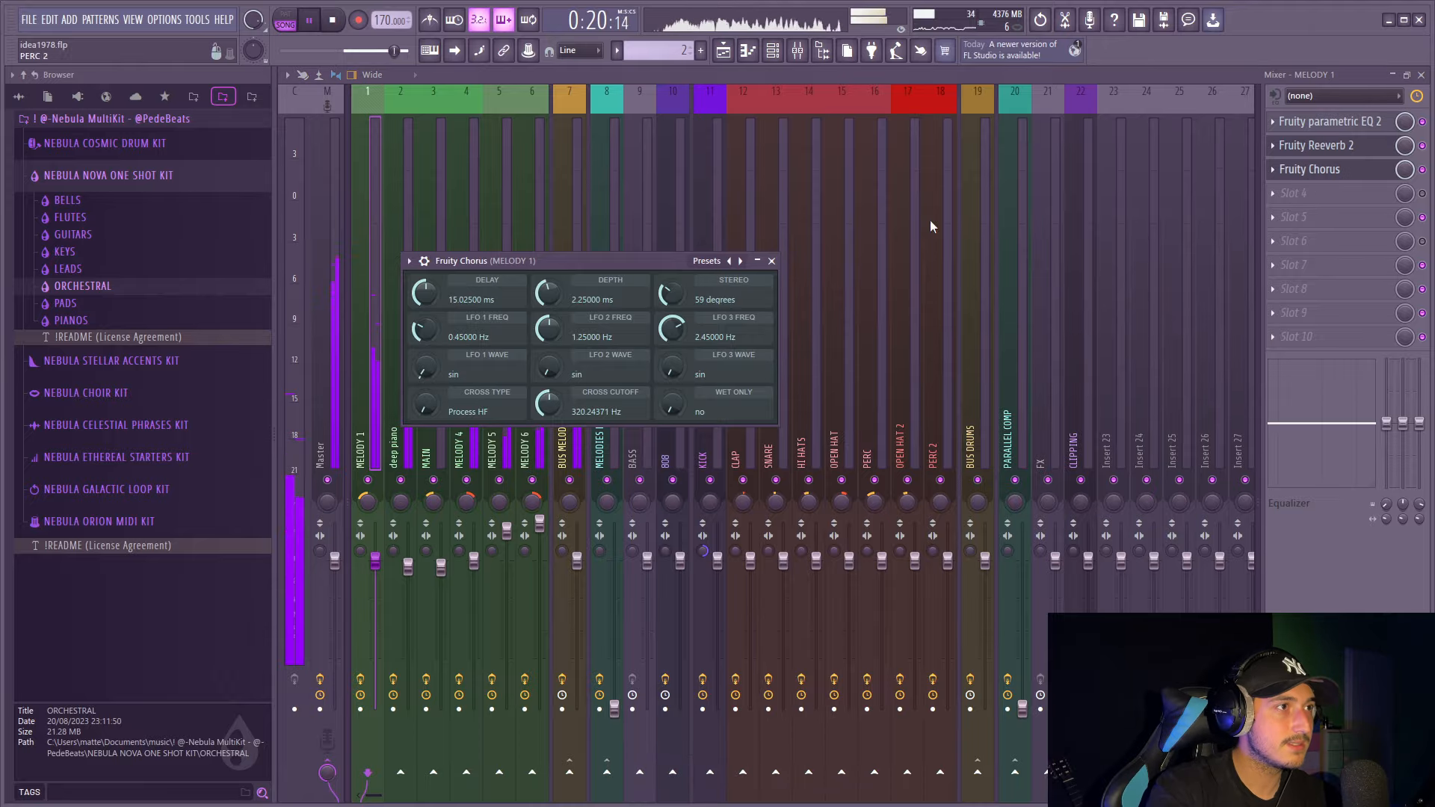
pyautogui.click(771, 261)
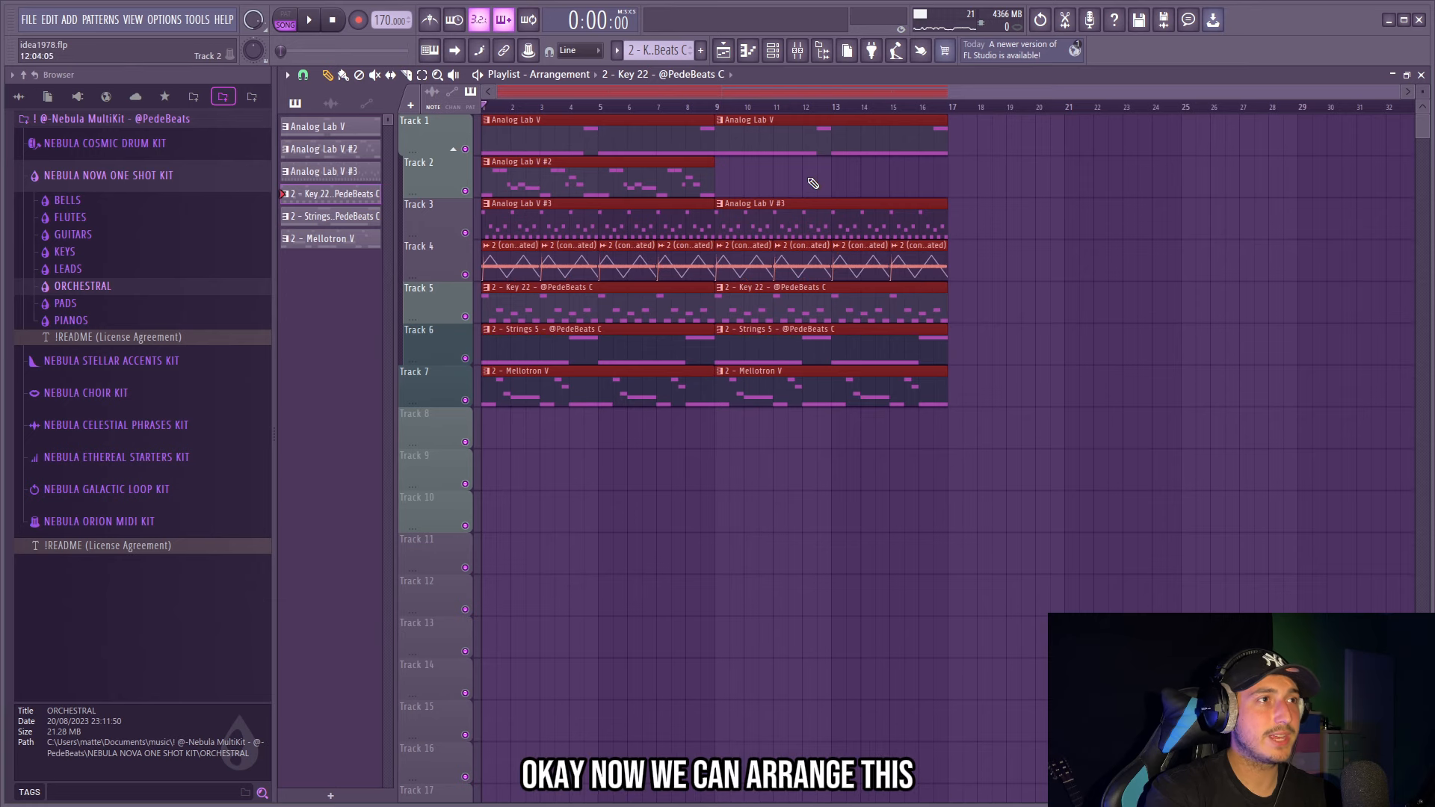
# Step: Duplicate the clips of all seven playlist tracks to extend the arrangement through bar 32
pyautogui.hotkey('ctrl', 'b')
pyautogui.hotkey('ctrl', 'b')
pyautogui.hotkey('ctrl', 'b')
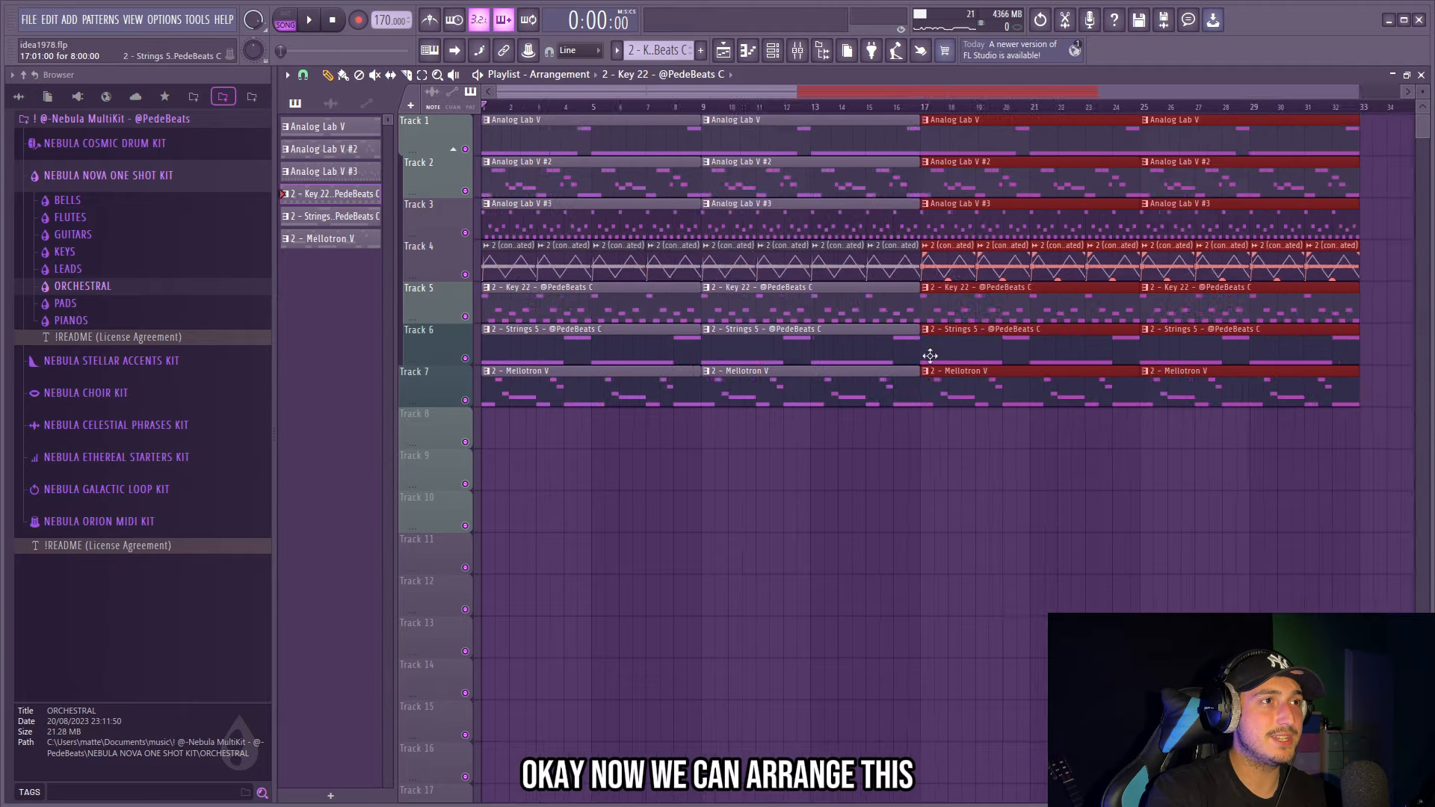
# Step: Thin the intro to Analog Lab V, Analog Lab V #2, the 2 (consolidated) clips and Strings 5, and extend it through bar 16
pyautogui.scroll(2, 632, 400)
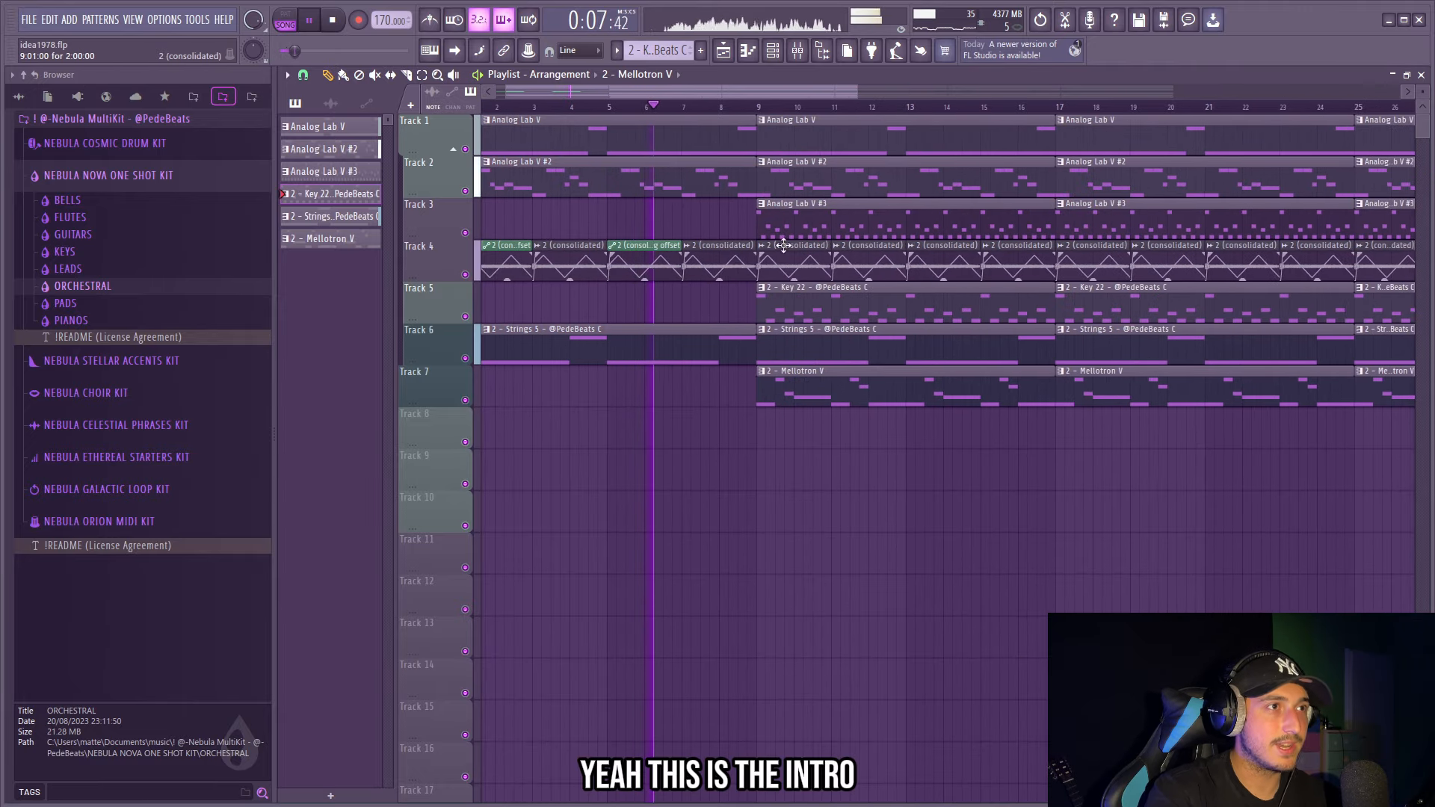
pyautogui.scroll(-2, 810, 359)
pyautogui.scroll(3, 738, 256)
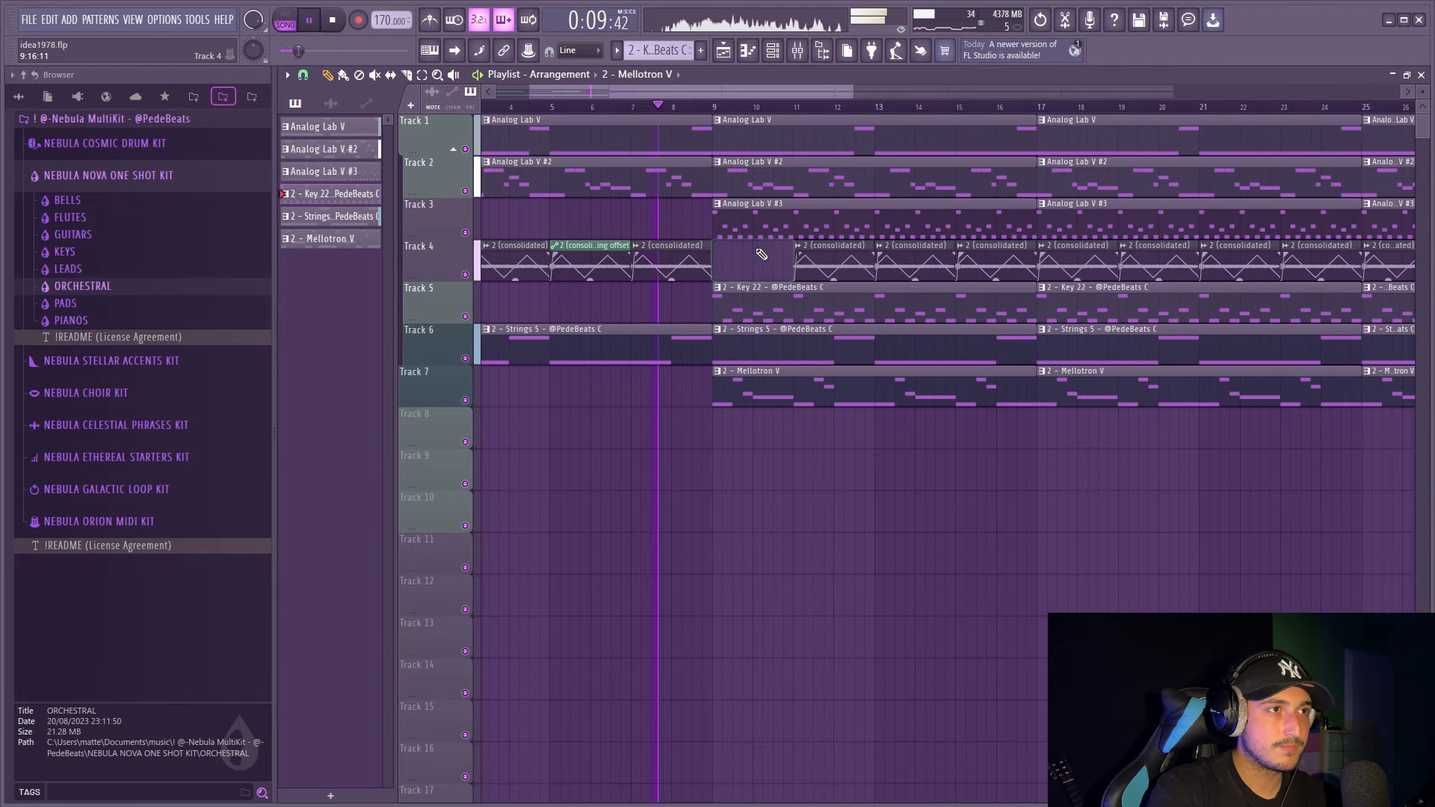
pyautogui.rightClick(835, 264)
pyautogui.rightClick(927, 273)
pyautogui.rightClick(998, 274)
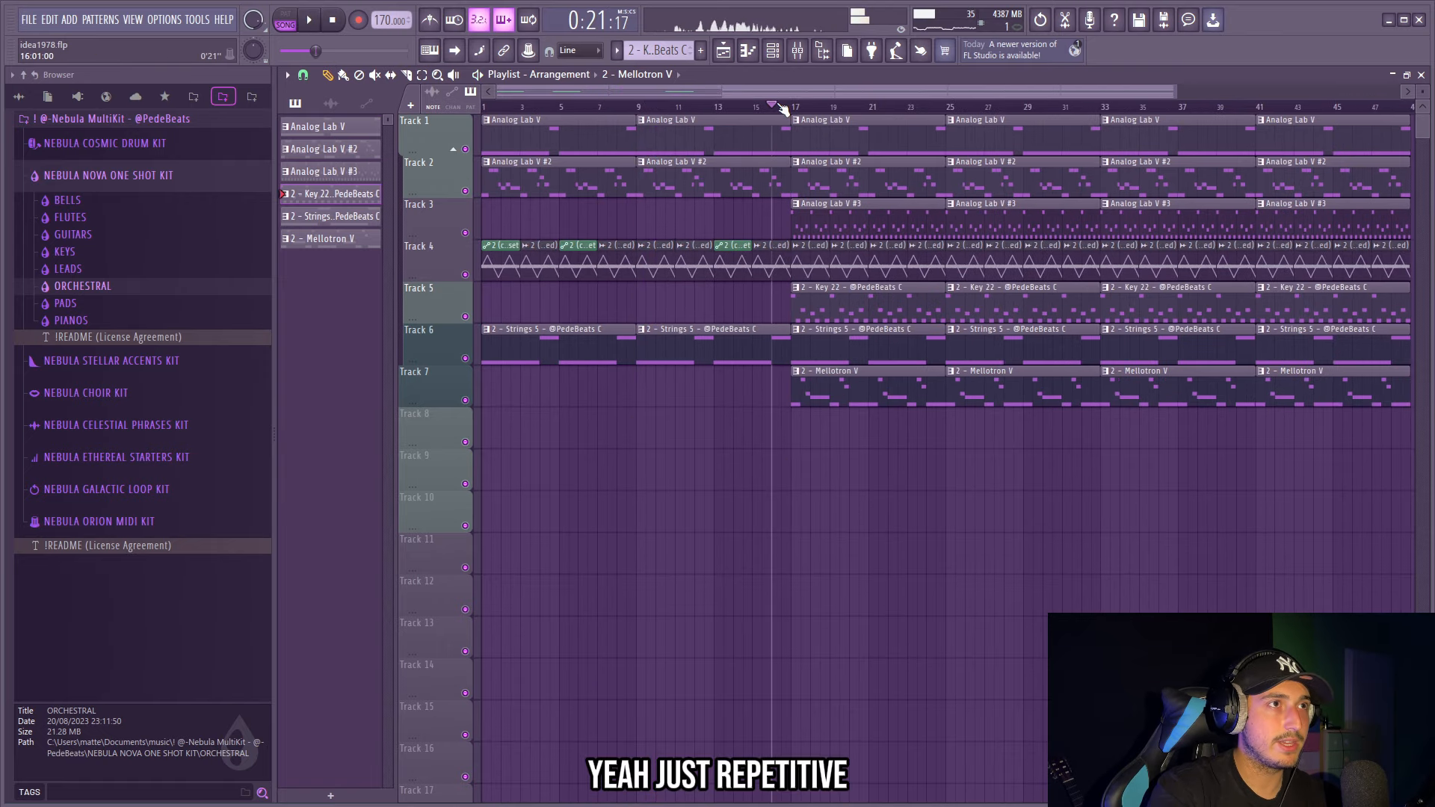
# Step: Remove the Key 22 and Mellotron V clips from bars 17 to 24 and play the second section
pyautogui.scroll(2, 781, 109)
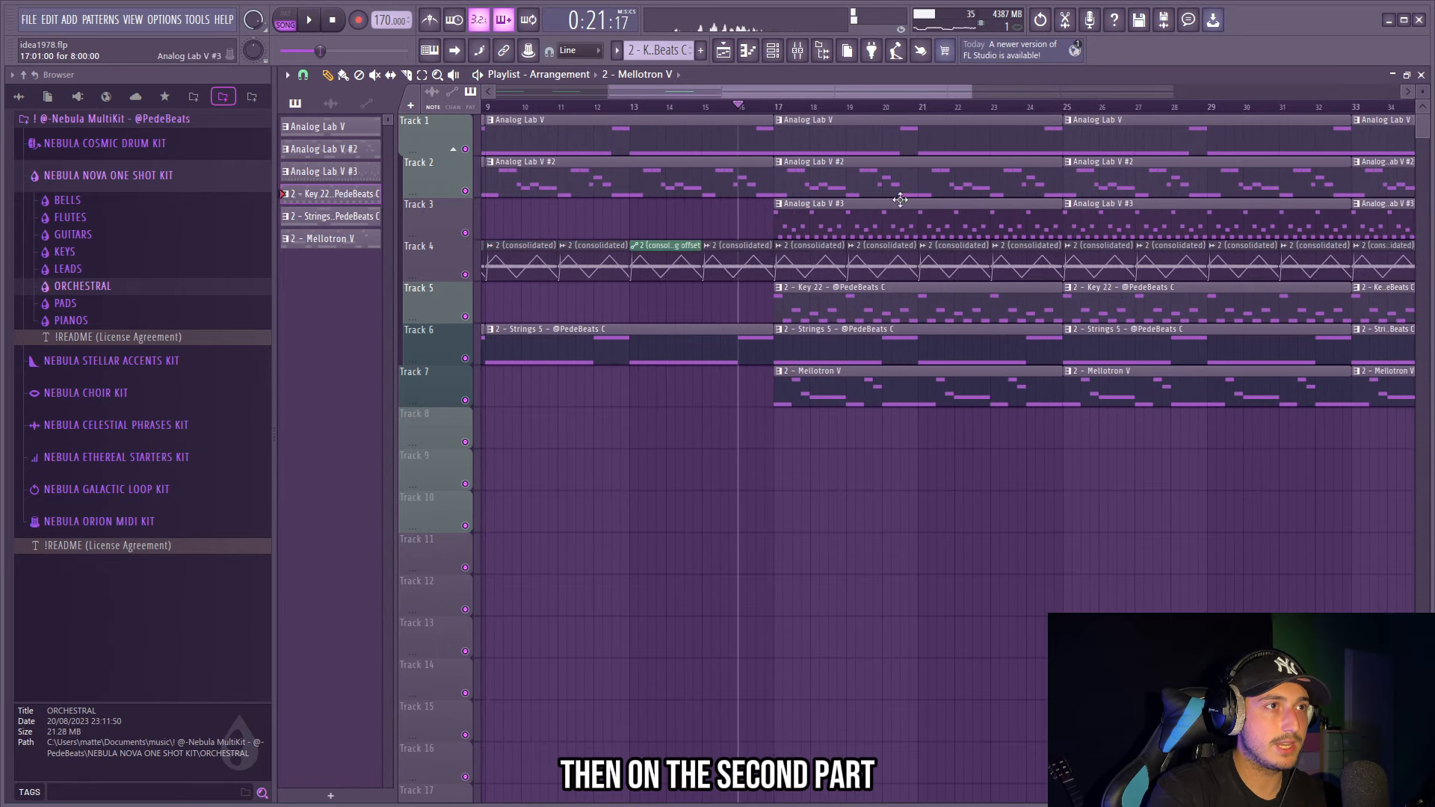
pyautogui.rightClick(854, 400)
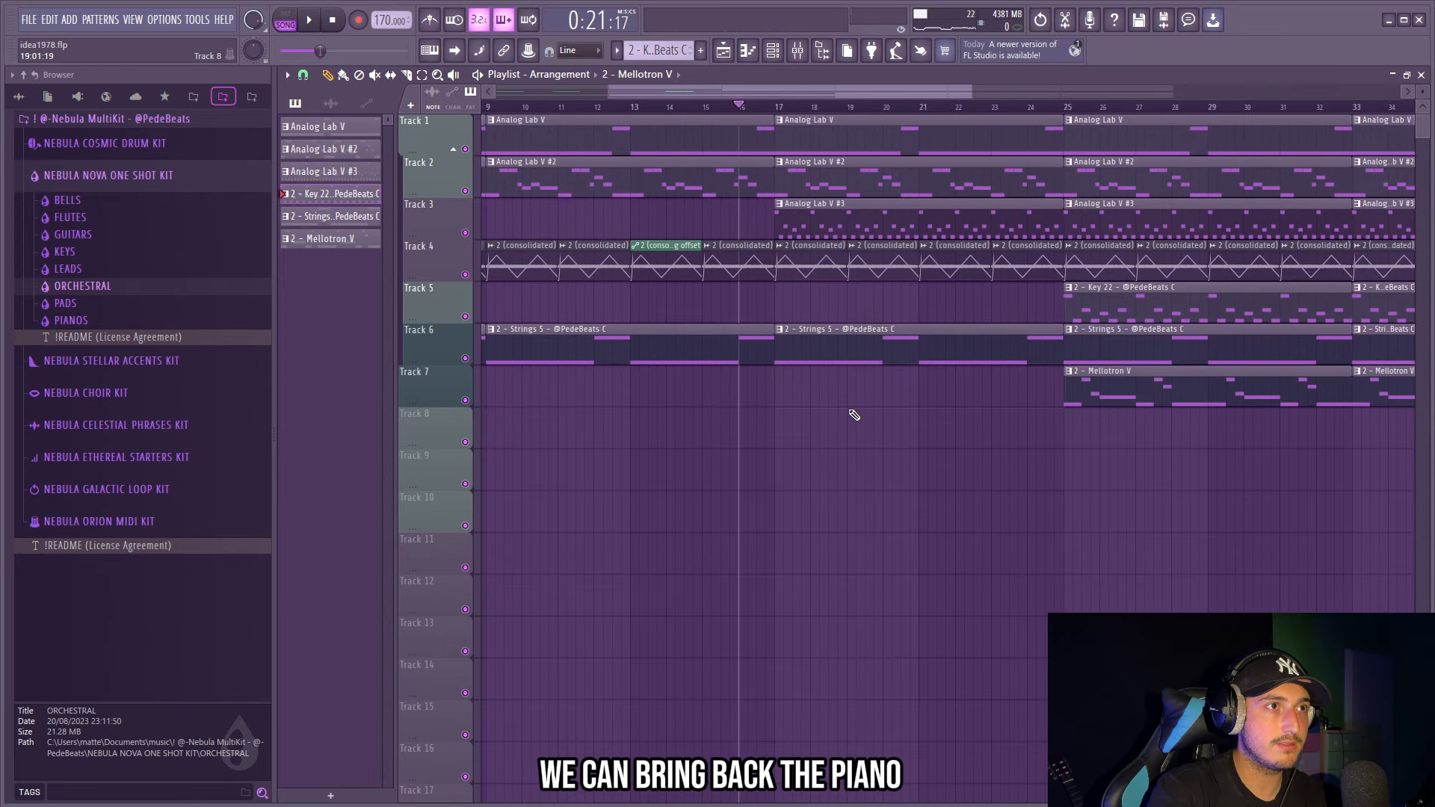
pyautogui.press('space')
pyautogui.scroll(-3, 1020, 362)
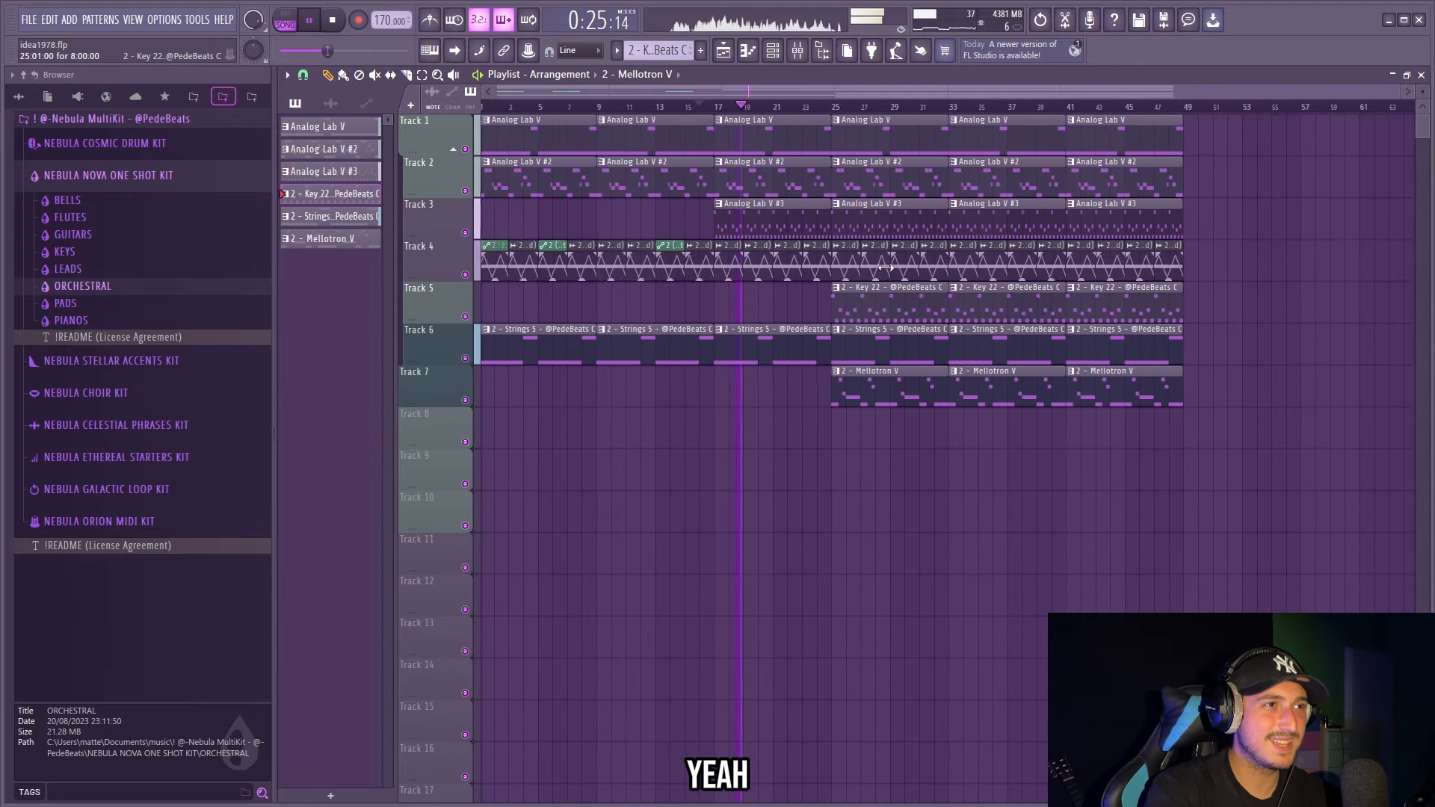
# Step: Drop the Key 22 layer, take Analog Lab V #2 out of bars 25 to 32, and try pitching down the Mellotron V notes
pyautogui.scroll(2, 855, 183)
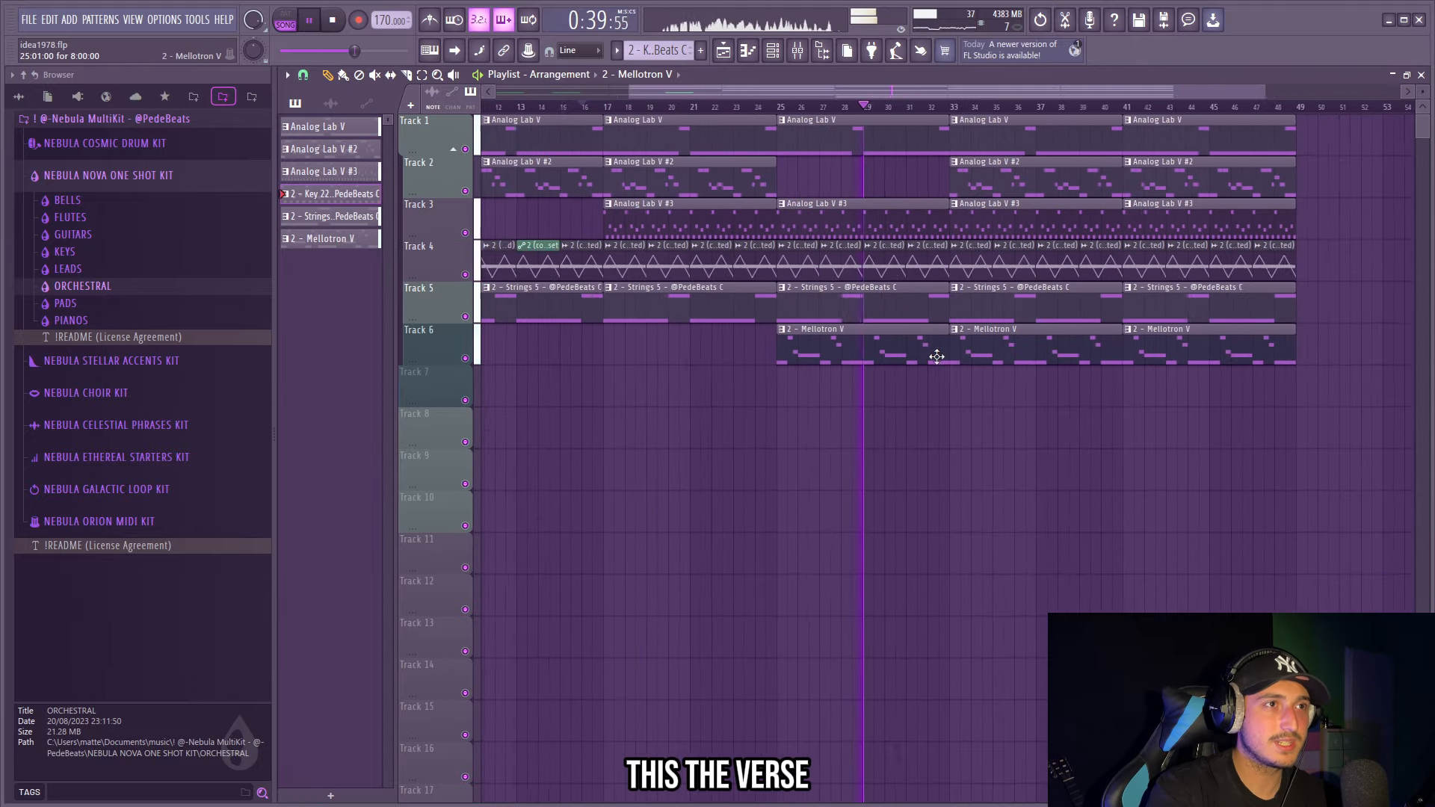
pyautogui.moveTo(1077, 465); pyautogui.dragTo(939, 419)
pyautogui.scroll(-2, 949, 404)
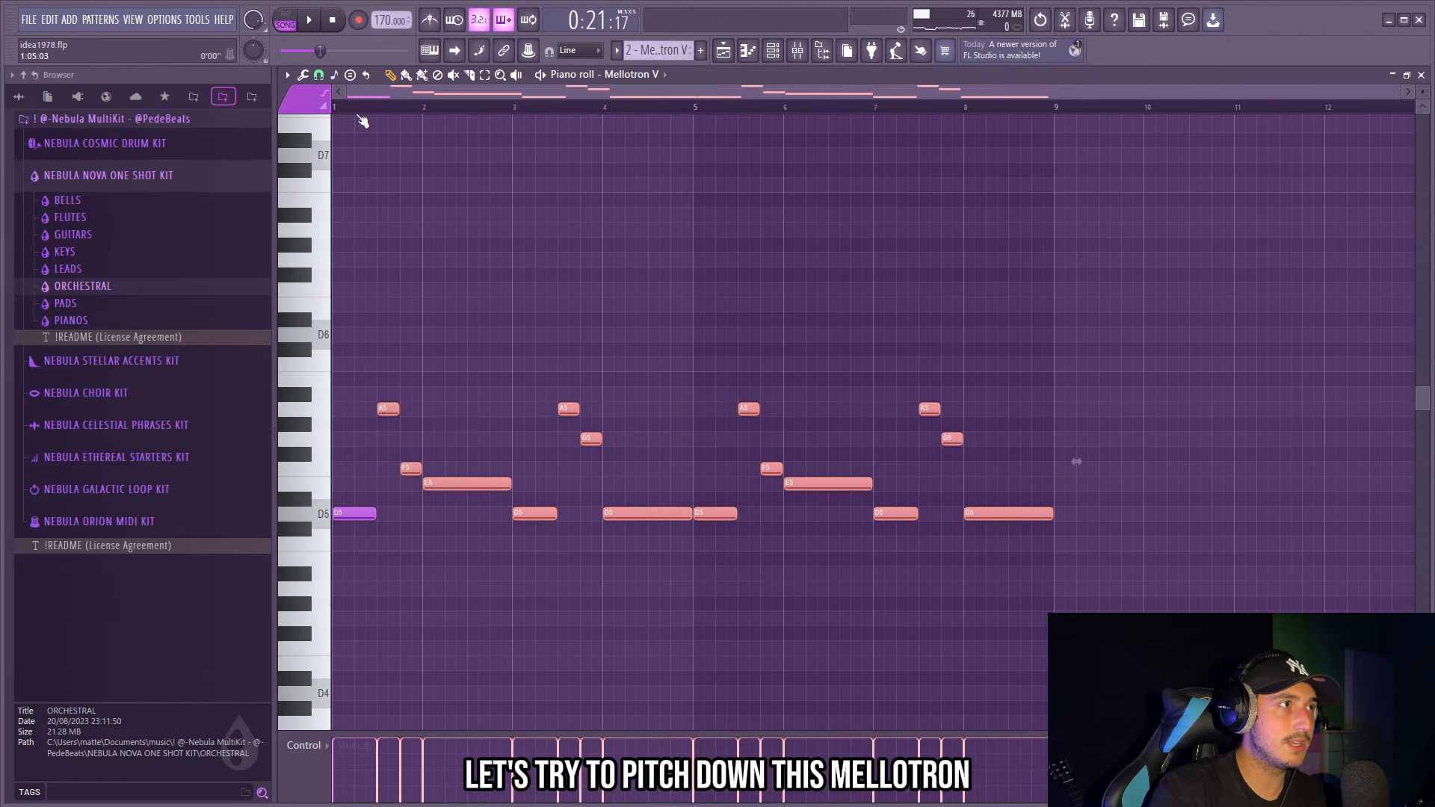
pyautogui.press('F5')
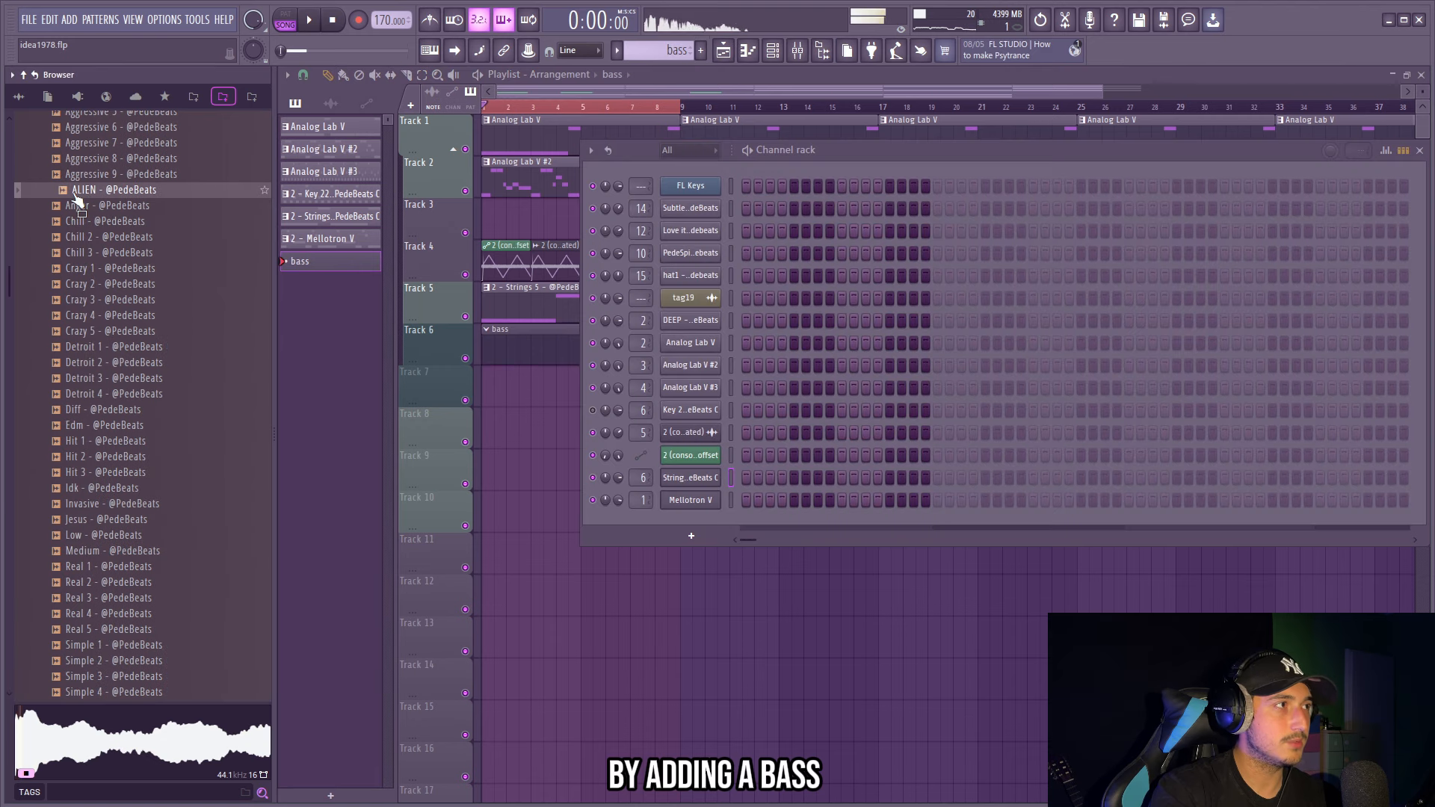
# Step: Load the ALIEN bass from the Cosmic Drum Kit as a new channel for the bass pattern and collapse the Basses folder
pyautogui.moveTo(112, 190); pyautogui.dragTo(669, 486)
pyautogui.scroll(5, 112, 254)
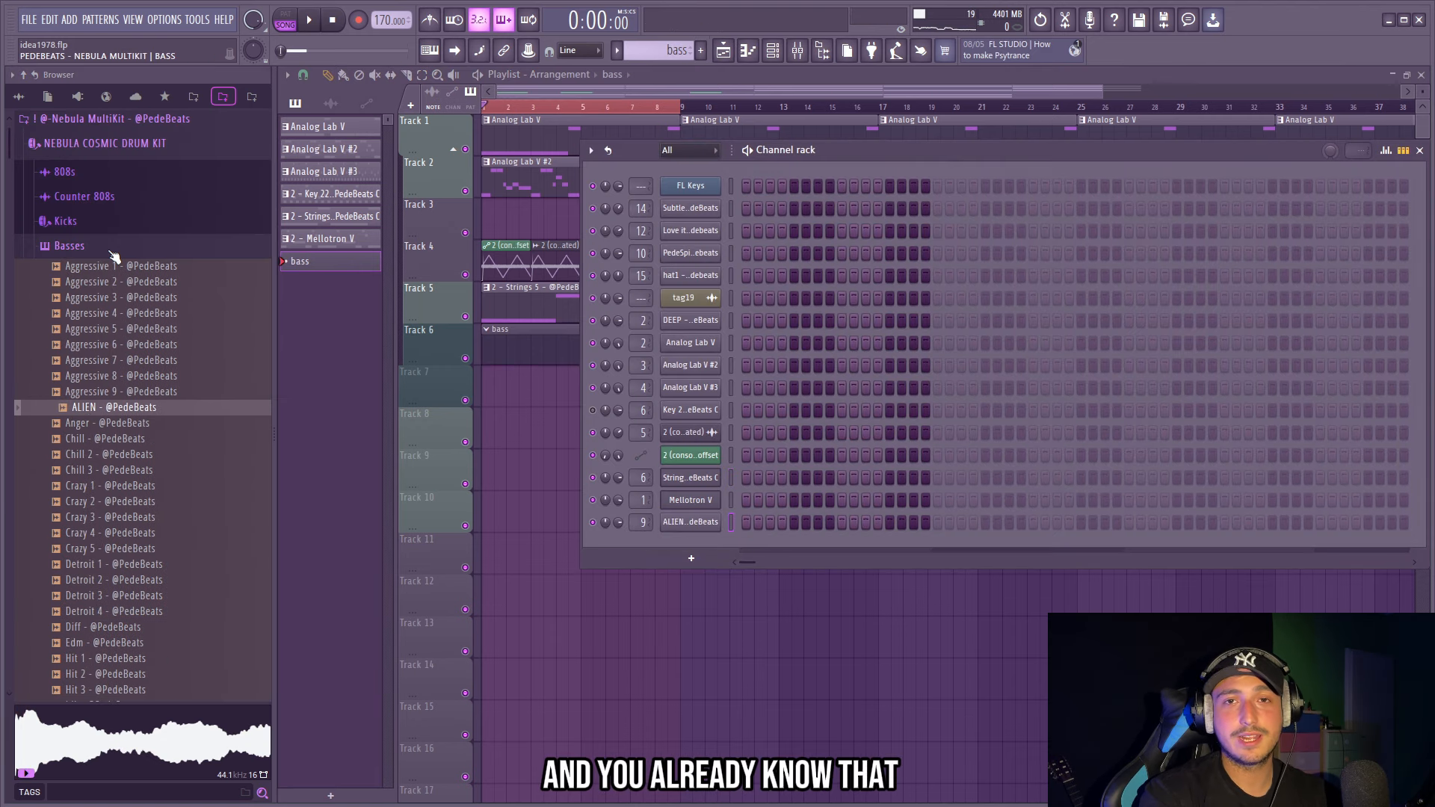
pyautogui.click(71, 245)
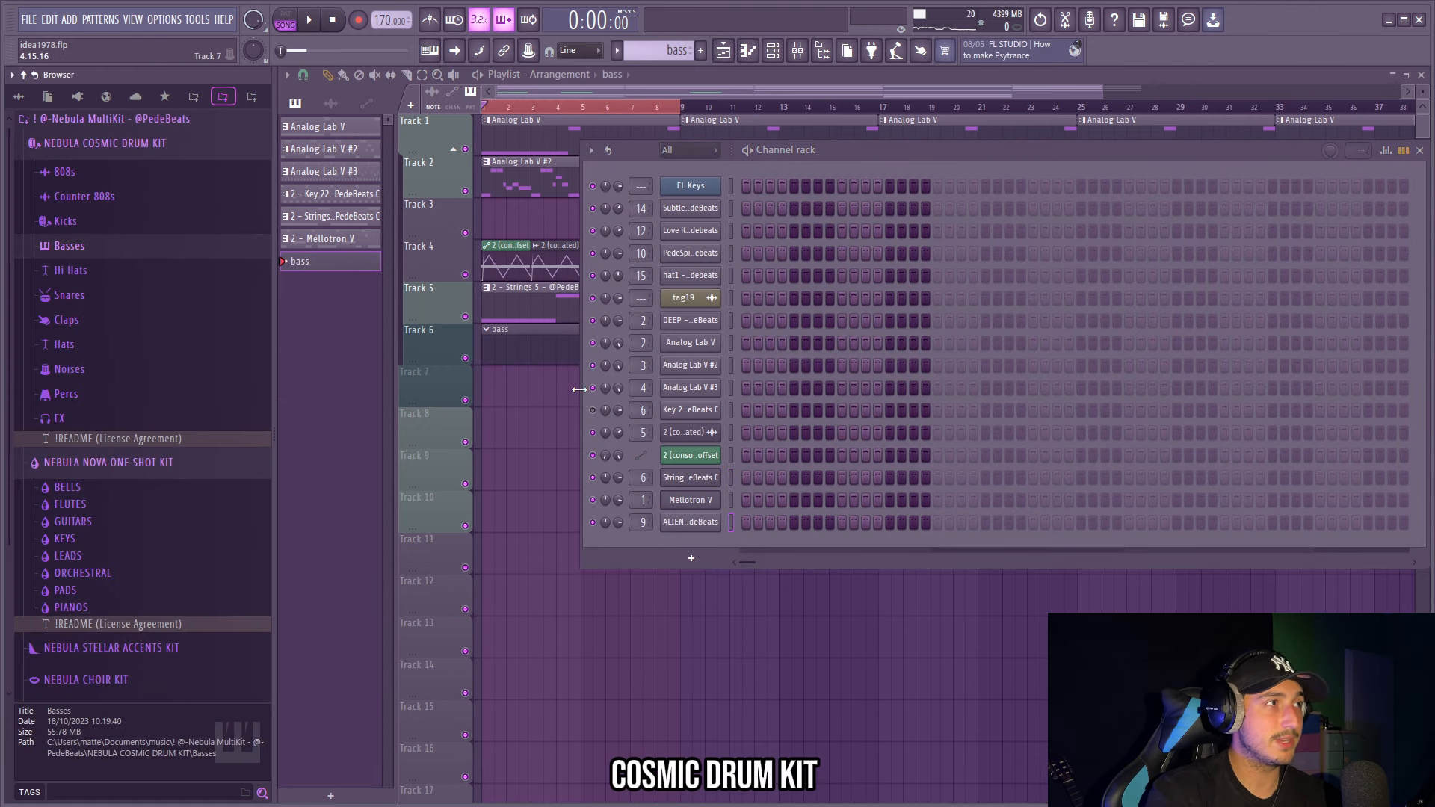
# Step: Write an eight-bar ALIEN bass line of long D6 notes with short D5 slides and an A5 note ending every four bars
pyautogui.press('space')
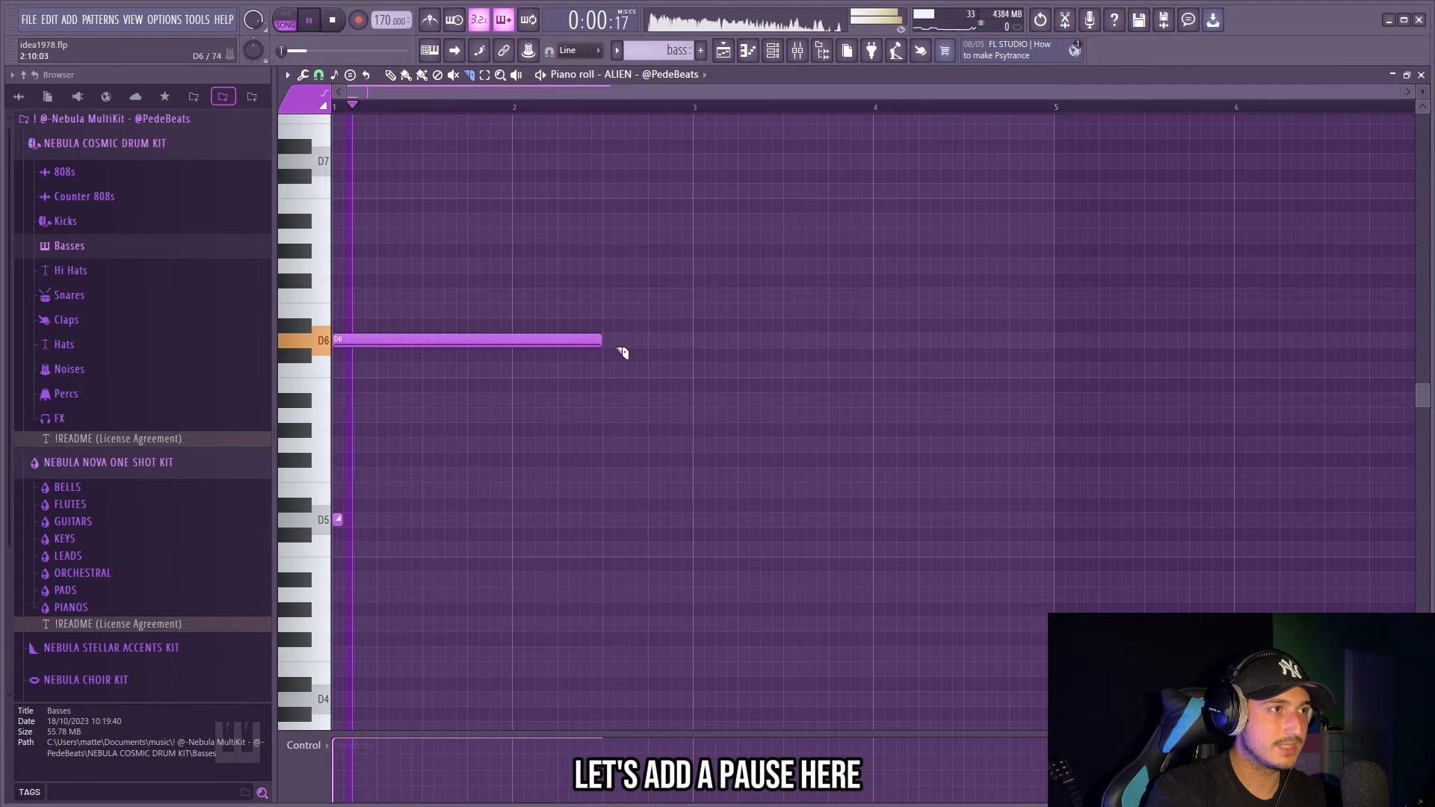
pyautogui.hotkey('ctrl', 'a')
pyautogui.hotkey('ctrl', 'b')
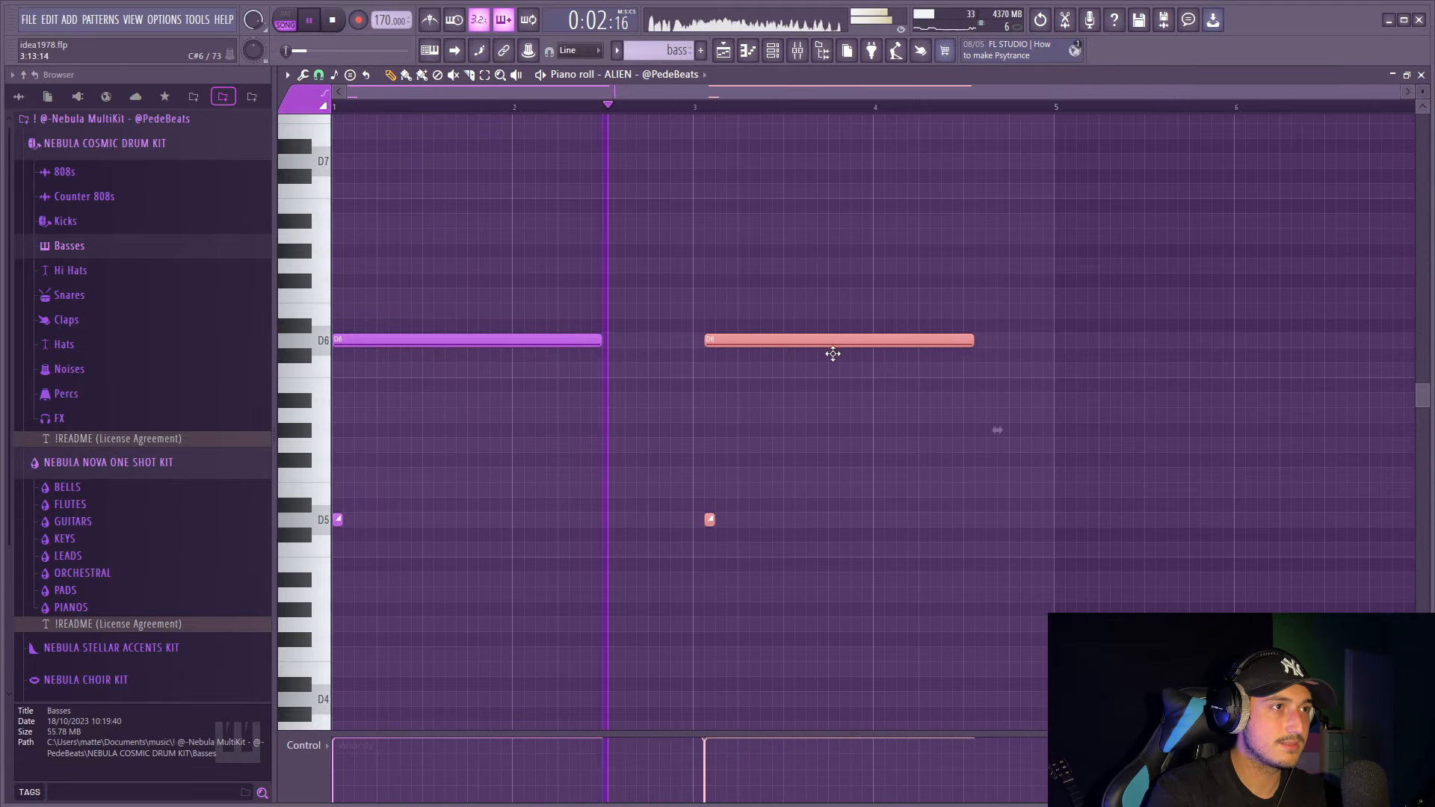
pyautogui.scroll(-2, 995, 464)
pyautogui.scroll(2, 916, 415)
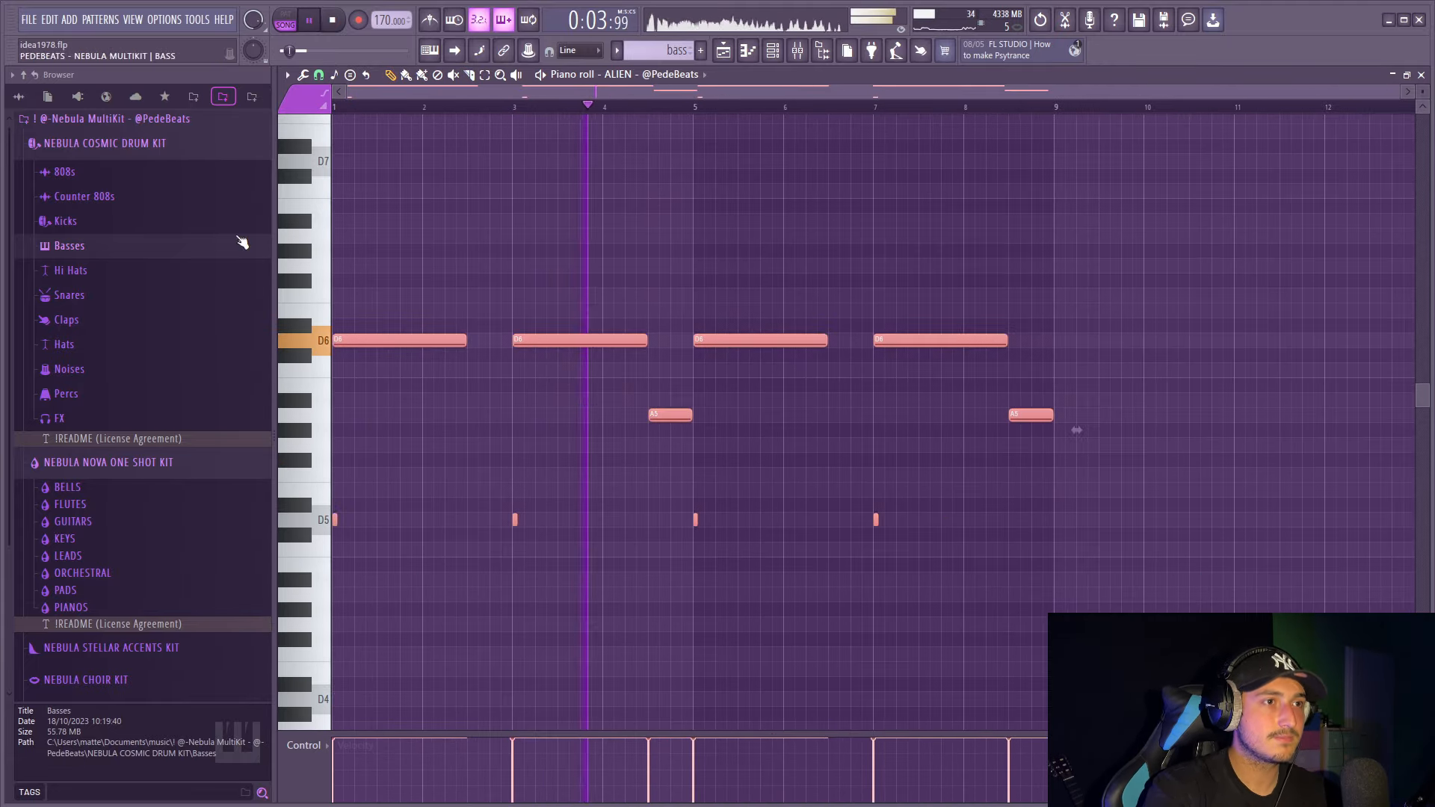
# Step: Play the bass with the arrangement, raise the BASS mixer track's level, and return to the playlist
pyautogui.press('F5')
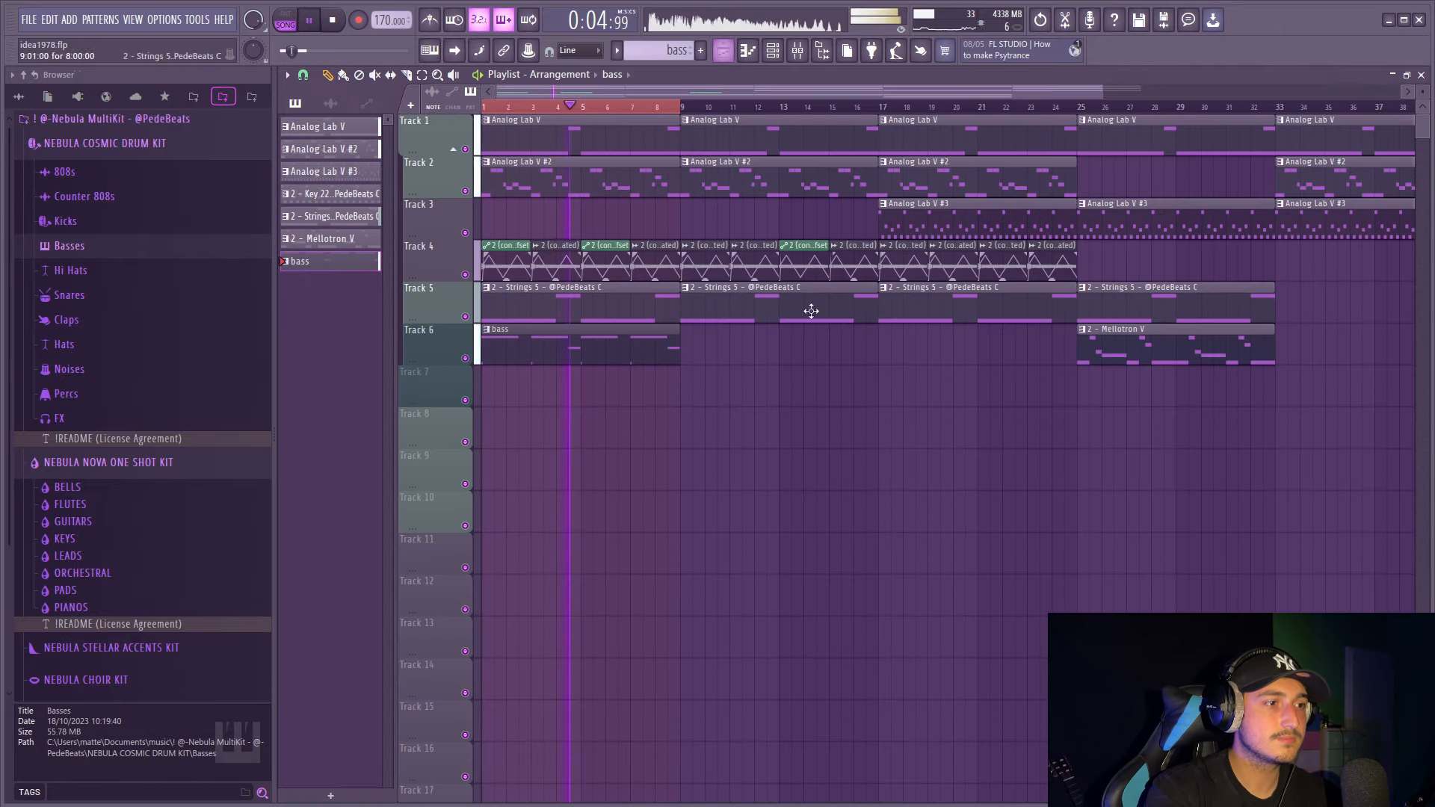
pyautogui.click(798, 50)
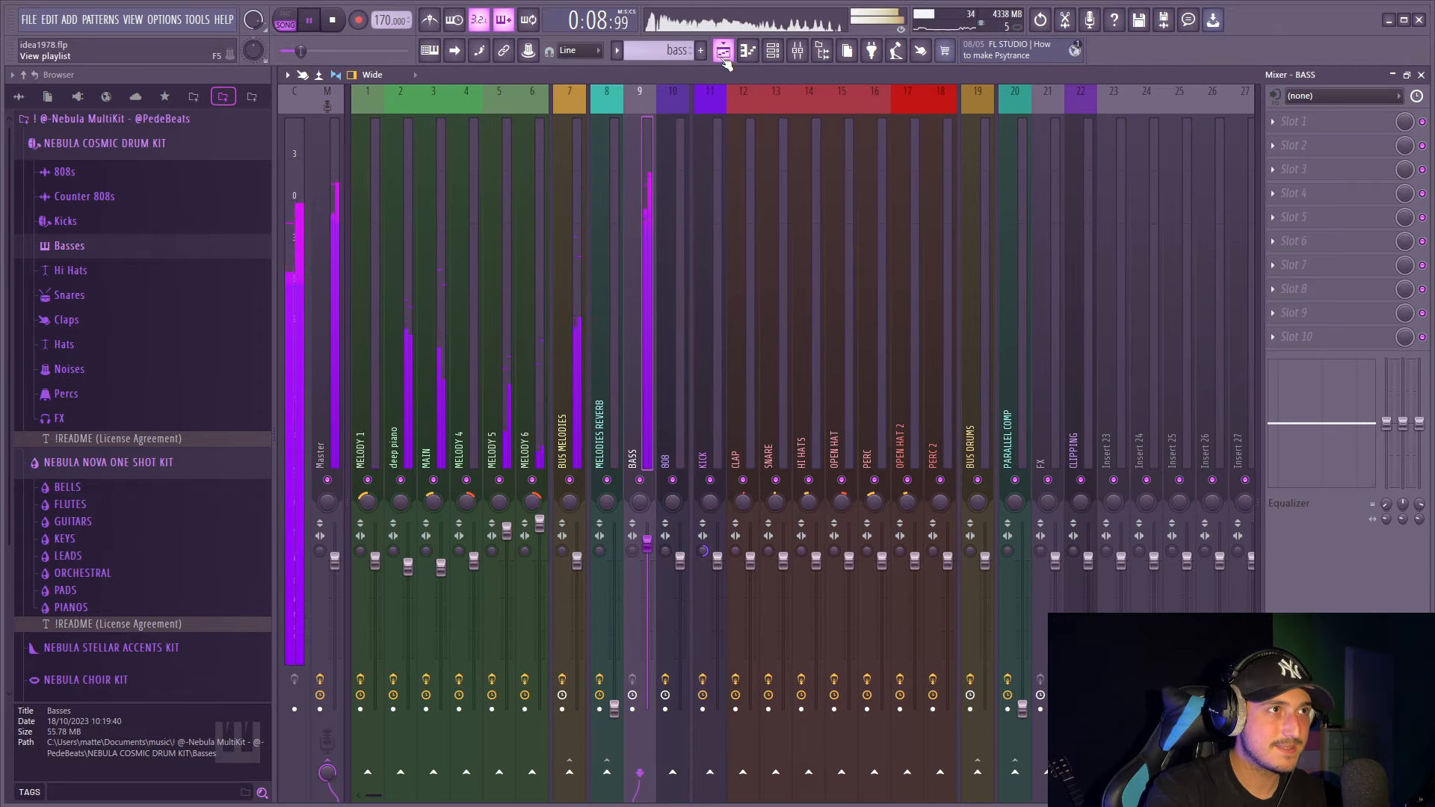
pyautogui.press('F5')
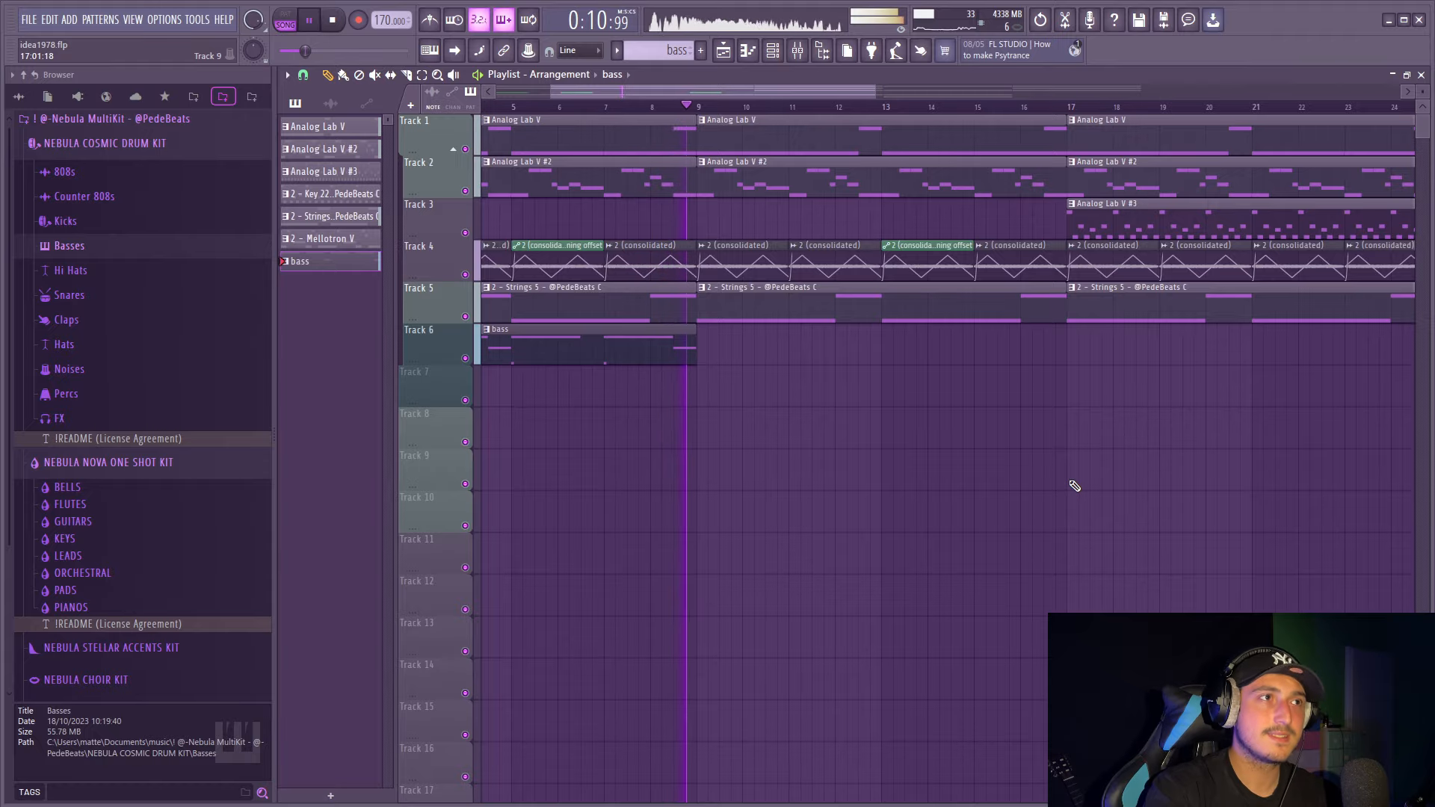
# Step: Start a drums pattern at bar 9 with the Southside 2 snare and place a C5 hit on beat three of each bar
pyautogui.scroll(-2, 1025, 110)
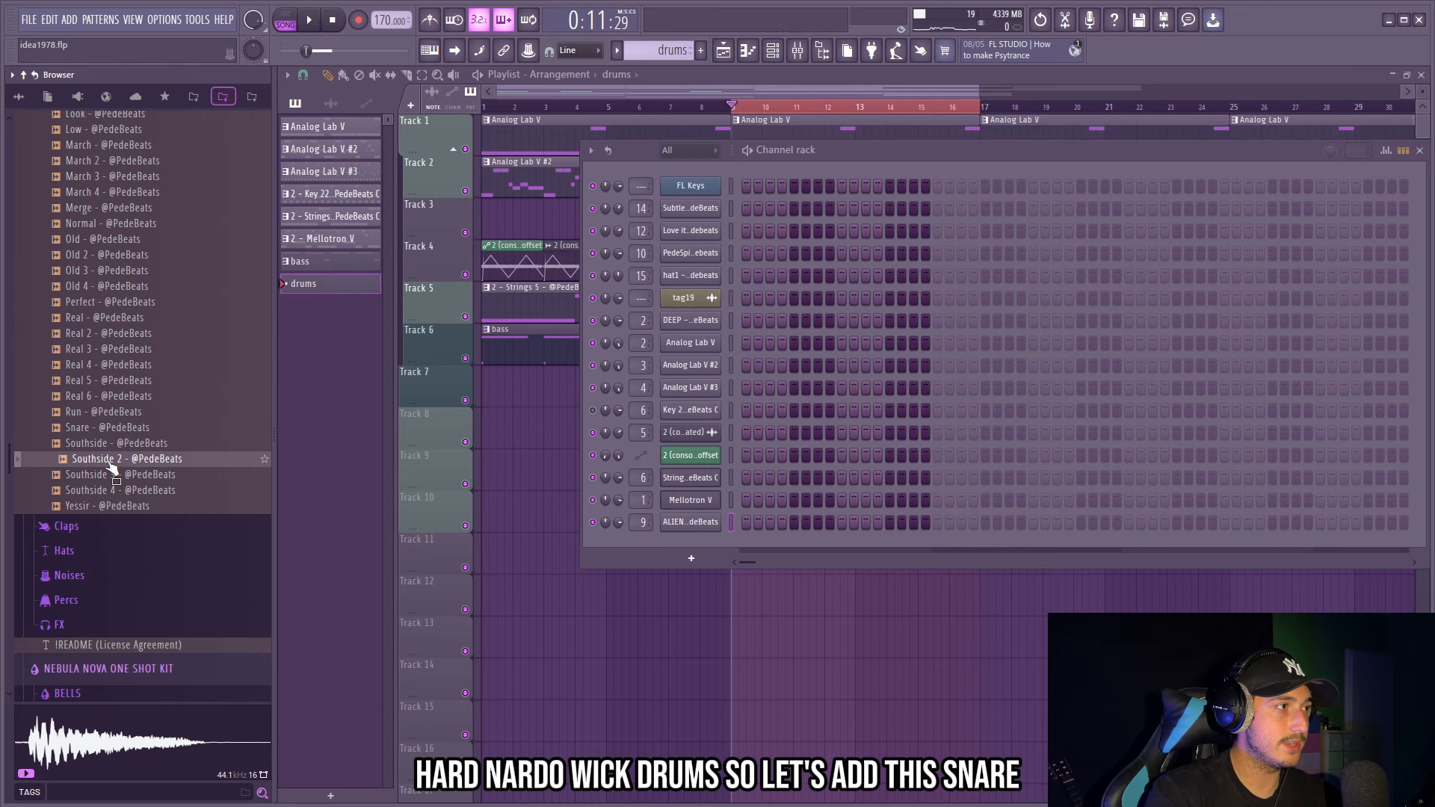
pyautogui.moveTo(688, 232); pyautogui.dragTo(689, 233)
pyautogui.press('space')
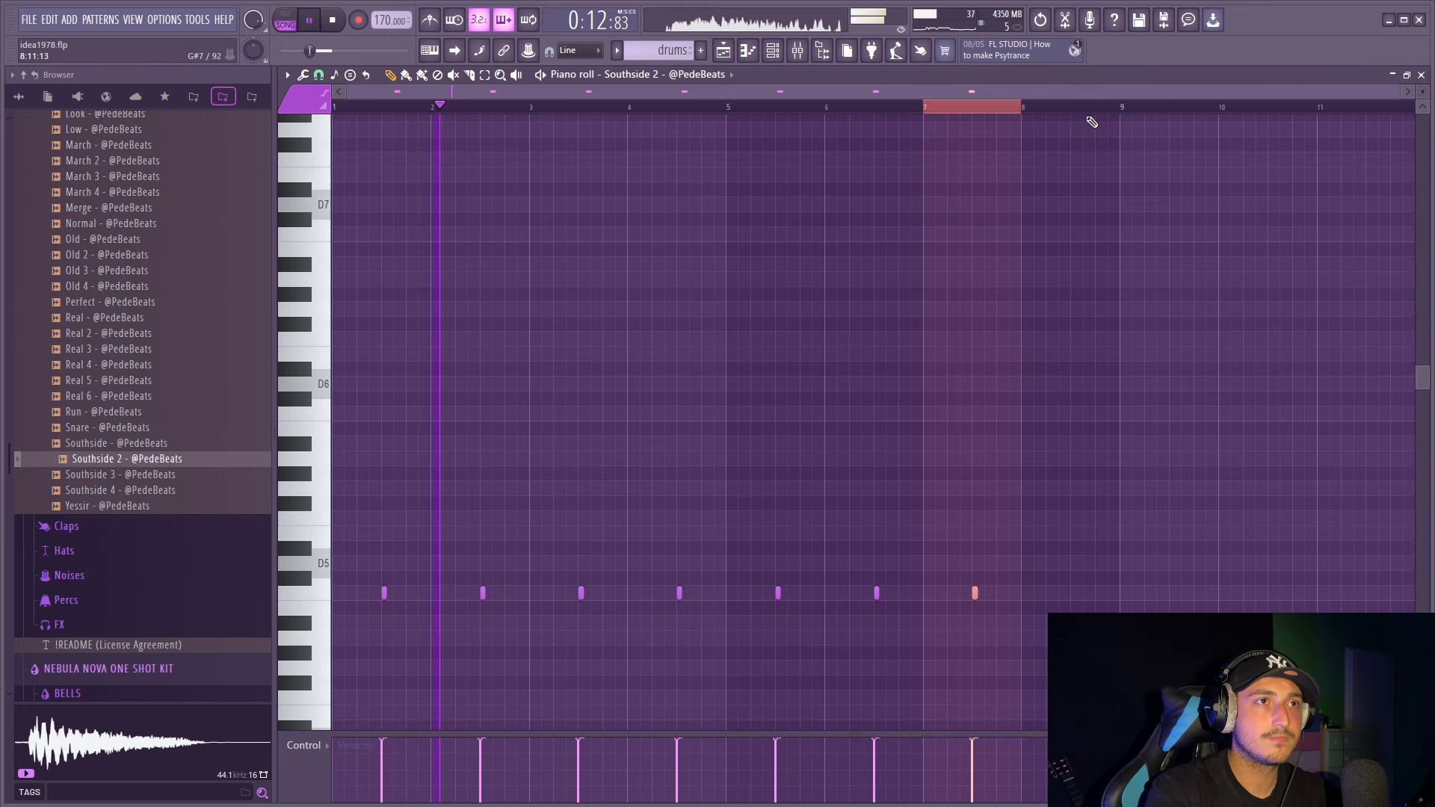
# Step: Add an extra snare hit early in bar 4 and continue the regular hits through bar 8
pyautogui.scroll(-5, 748, 329)
pyautogui.moveTo(627, 348); pyautogui.dragTo(647, 377)
pyautogui.hotkey('shift', 'd')
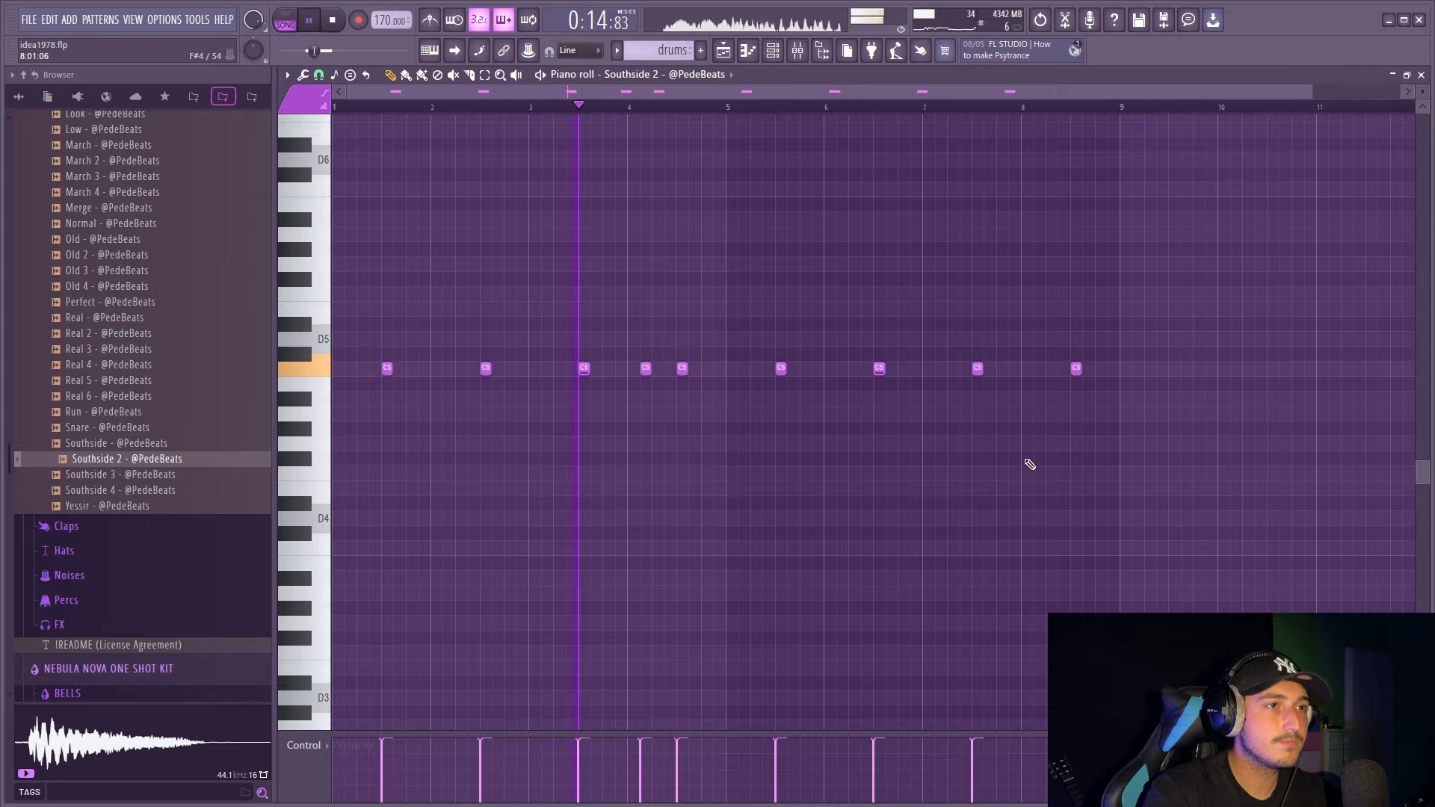
# Step: Build a C5 snare roll in the second half of bar 8 and vary the panning of its notes
pyautogui.moveTo(1012, 354); pyautogui.dragTo(1011, 361)
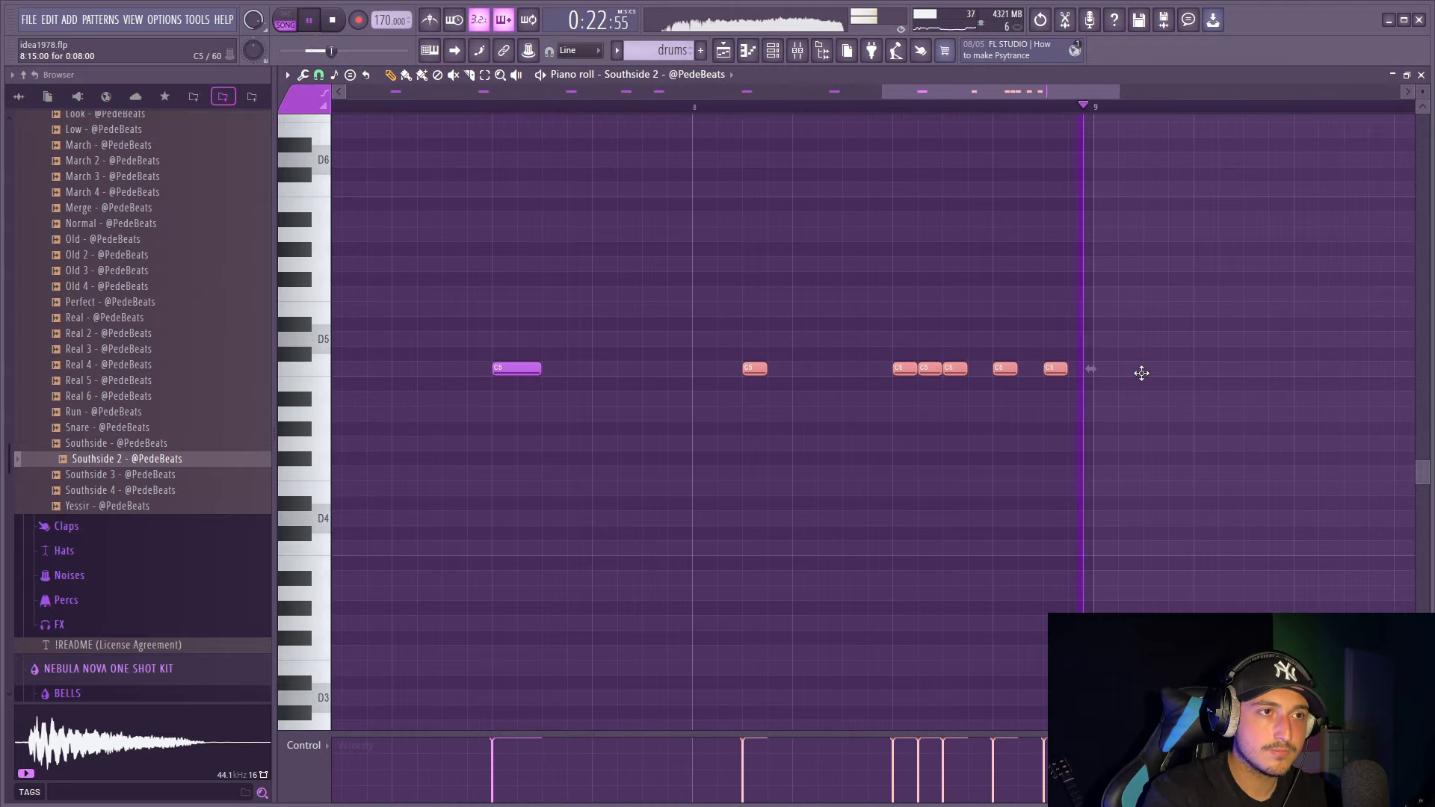
pyautogui.press('space')
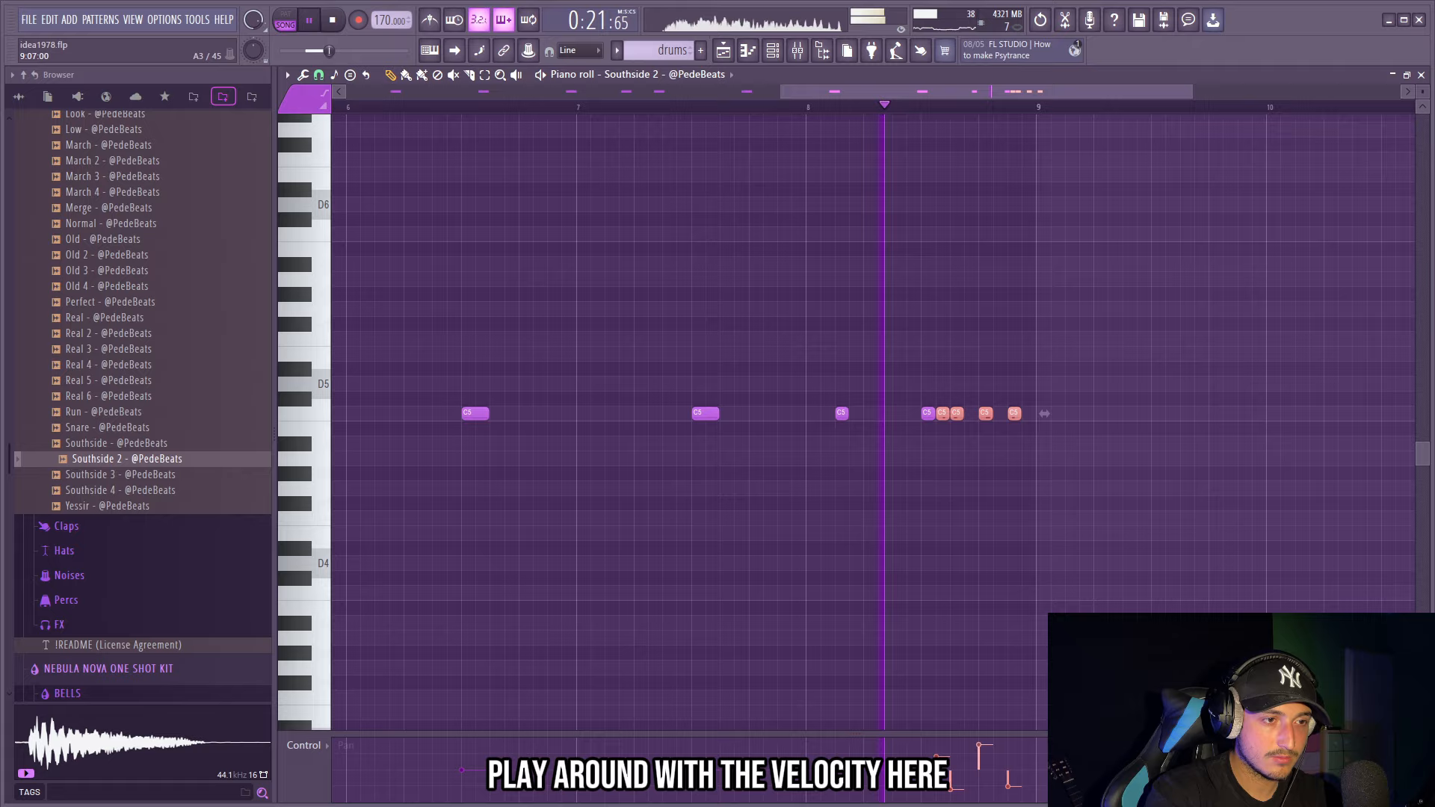
pyautogui.scroll(-4, 1128, 557)
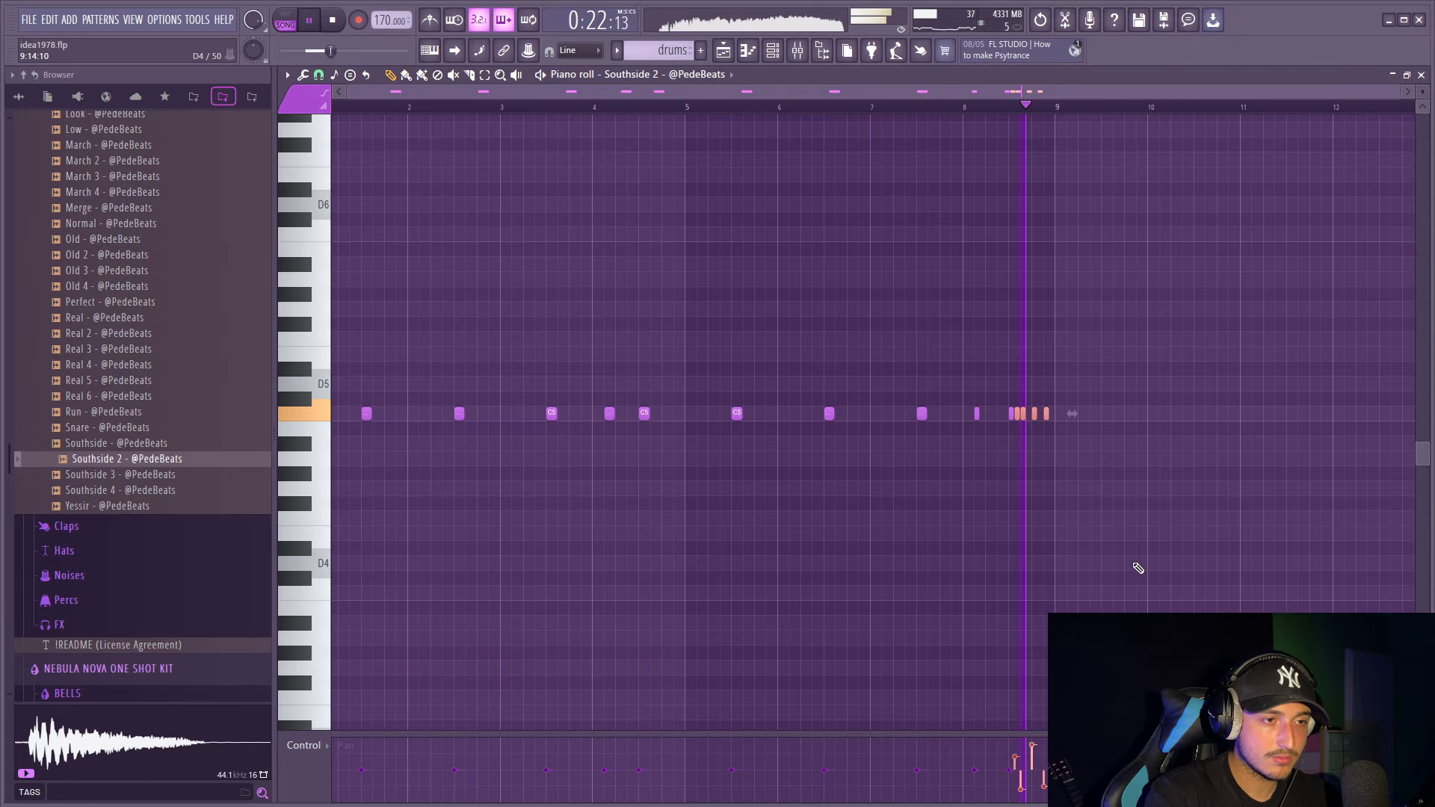
# Step: Load the Hard 4 hi-hat on mixer track 14's channel, fill every second step, and open its notes in the piano roll
pyautogui.click(773, 51)
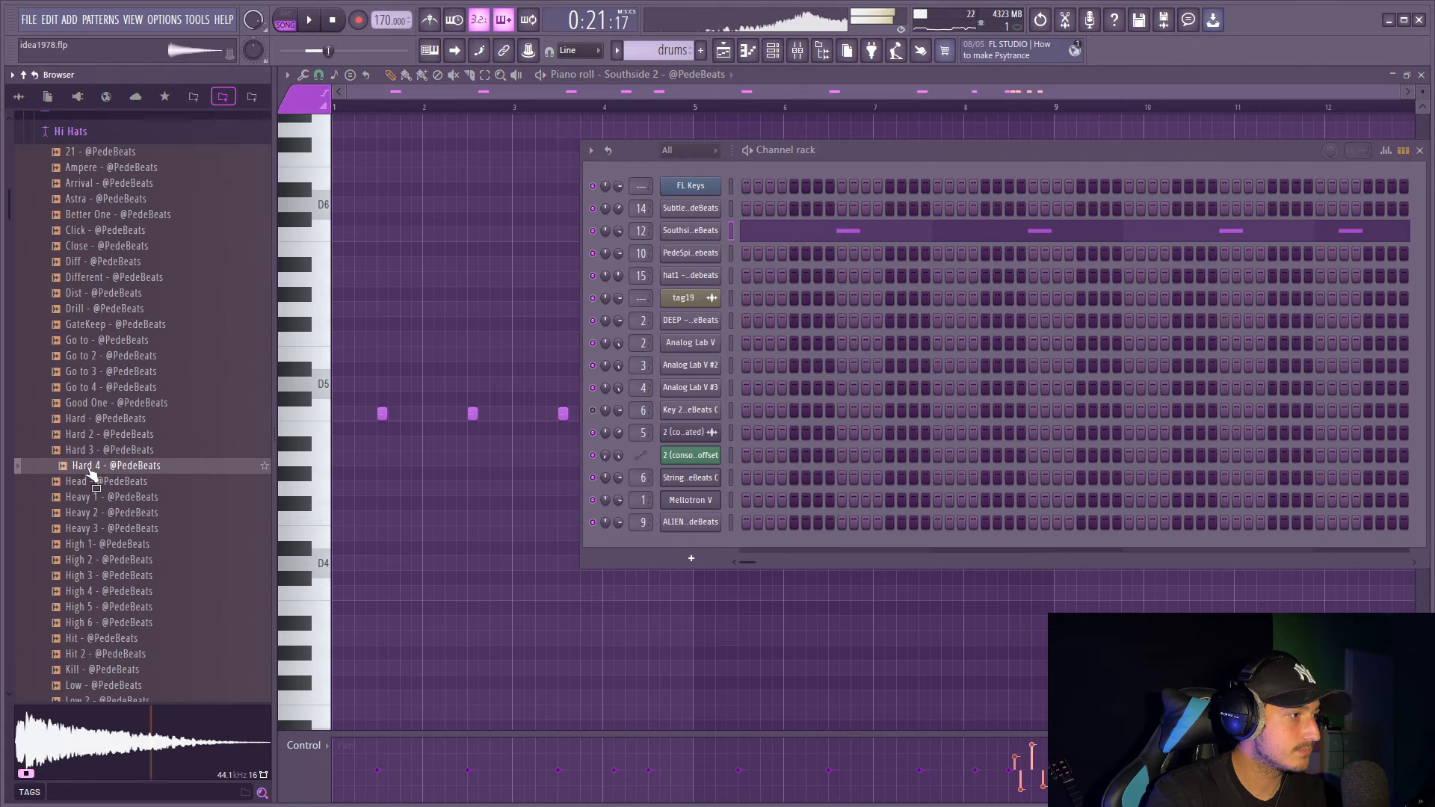
pyautogui.moveTo(116, 465); pyautogui.dragTo(682, 214)
pyautogui.press('space')
pyautogui.rightClick(714, 208)
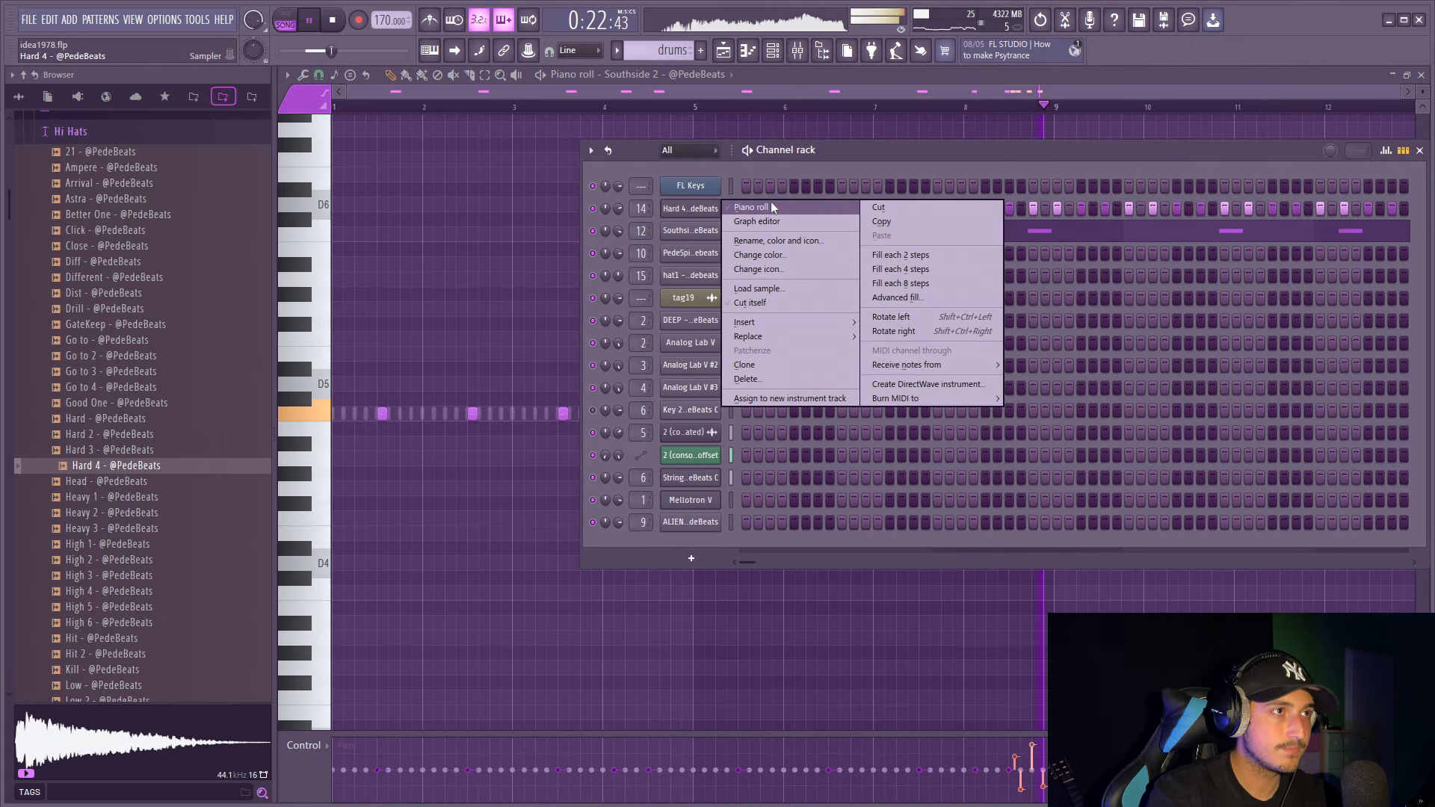
pyautogui.click(831, 207)
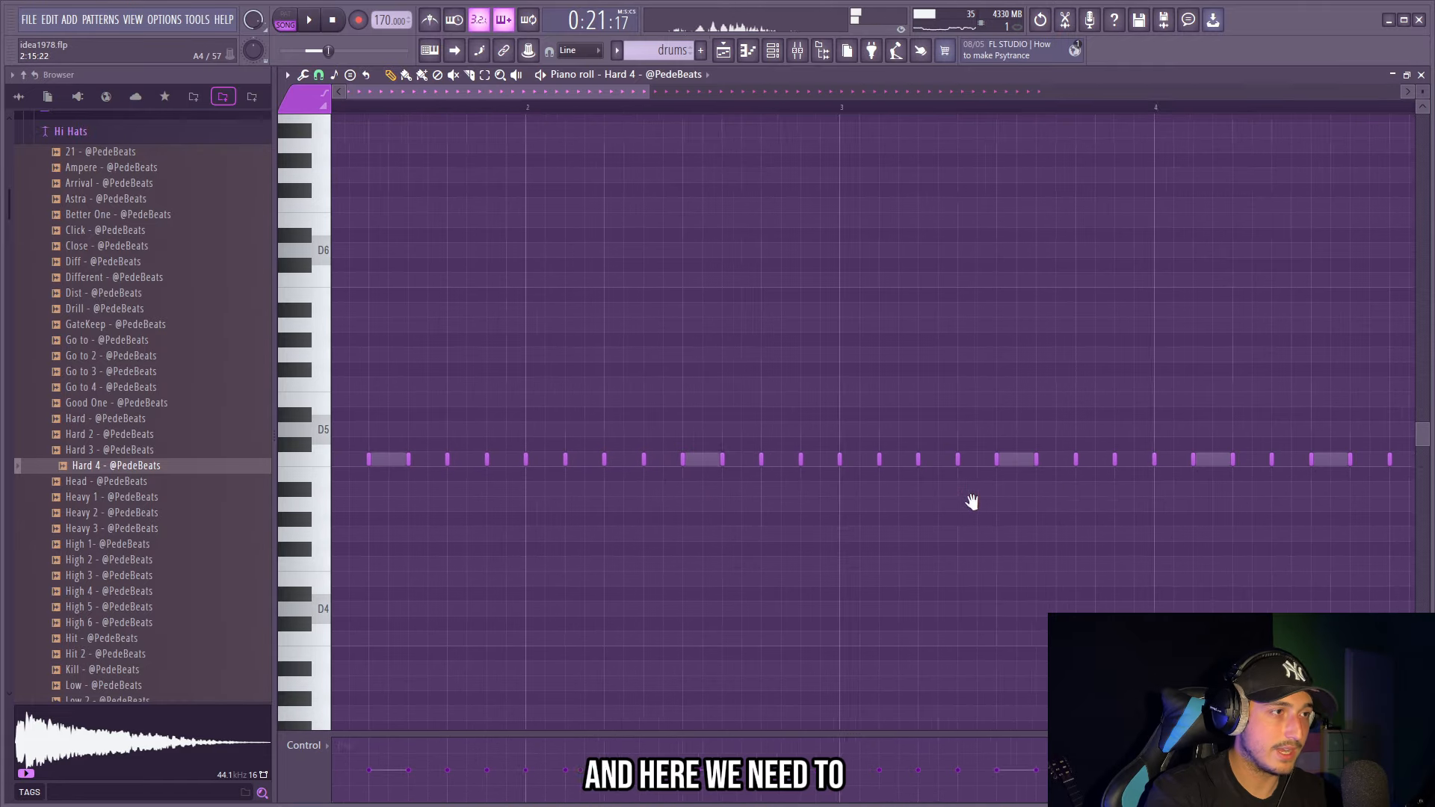
# Step: Set the piano roll snap to 1/3 step and add panned hi-hat rolls across the first two bars
pyautogui.click(301, 754)
pyautogui.click(344, 700)
pyautogui.click(319, 75)
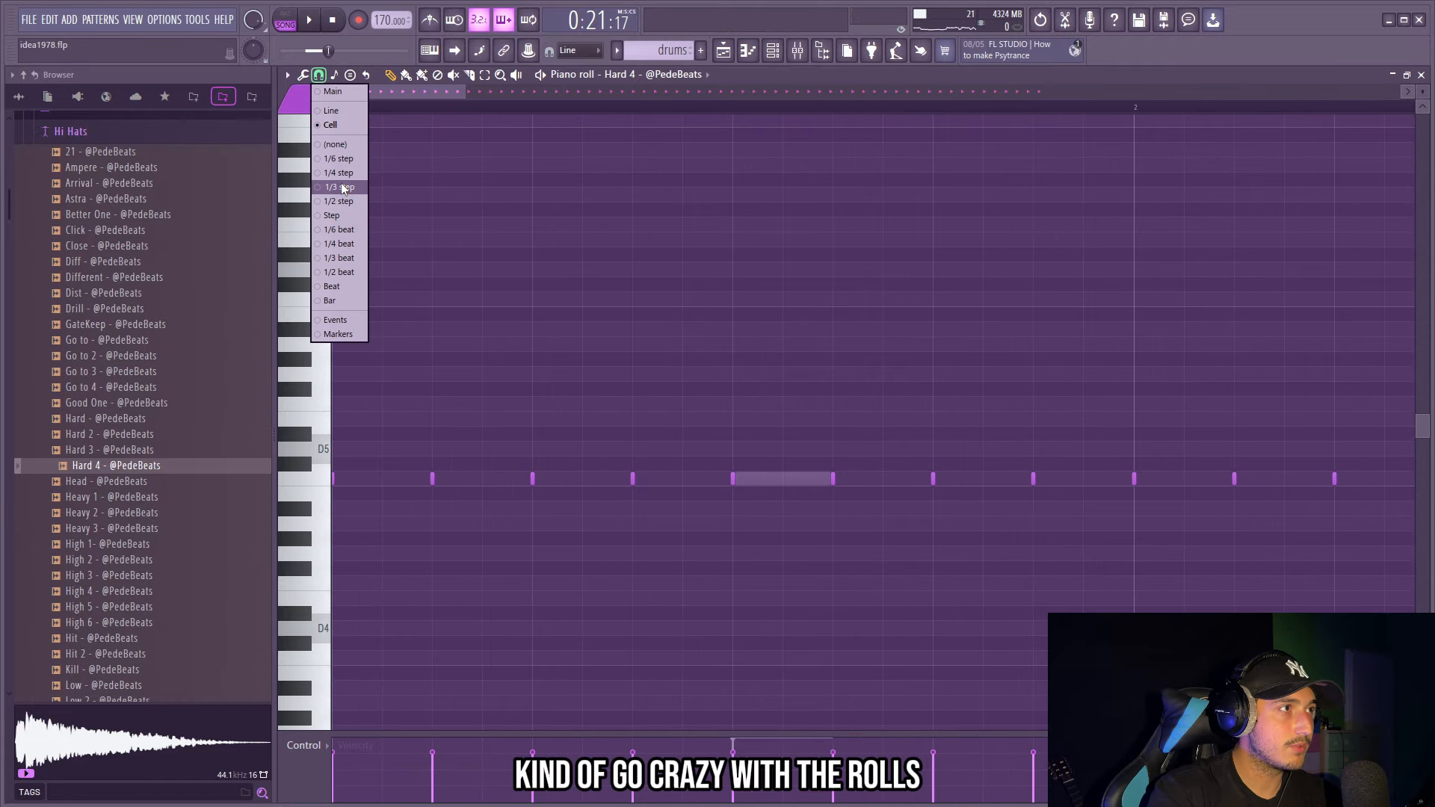
pyautogui.click(330, 187)
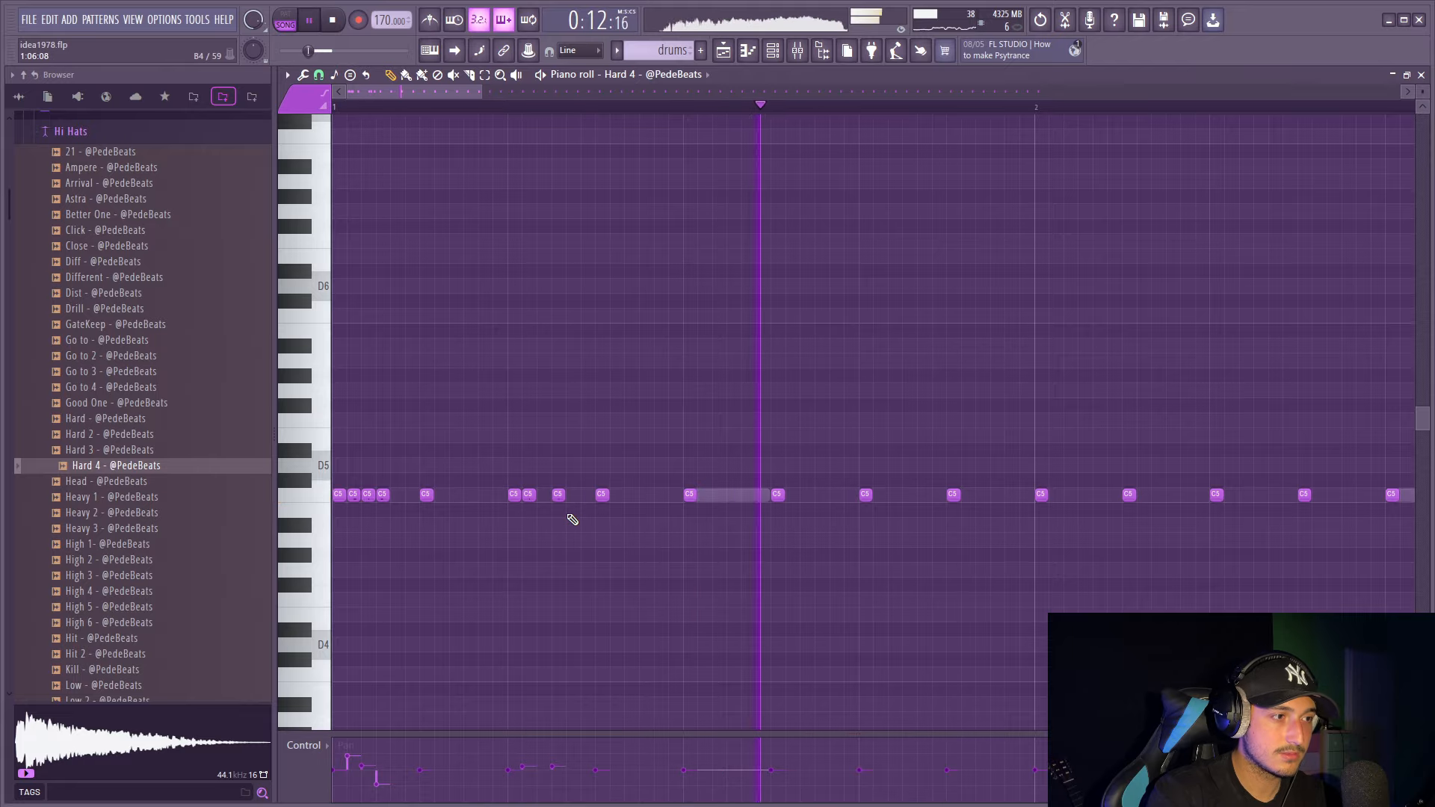
# Step: Repeat the two-bar hi-hat pattern three times so it fills all eight bars
pyautogui.scroll(-6, 865, 521)
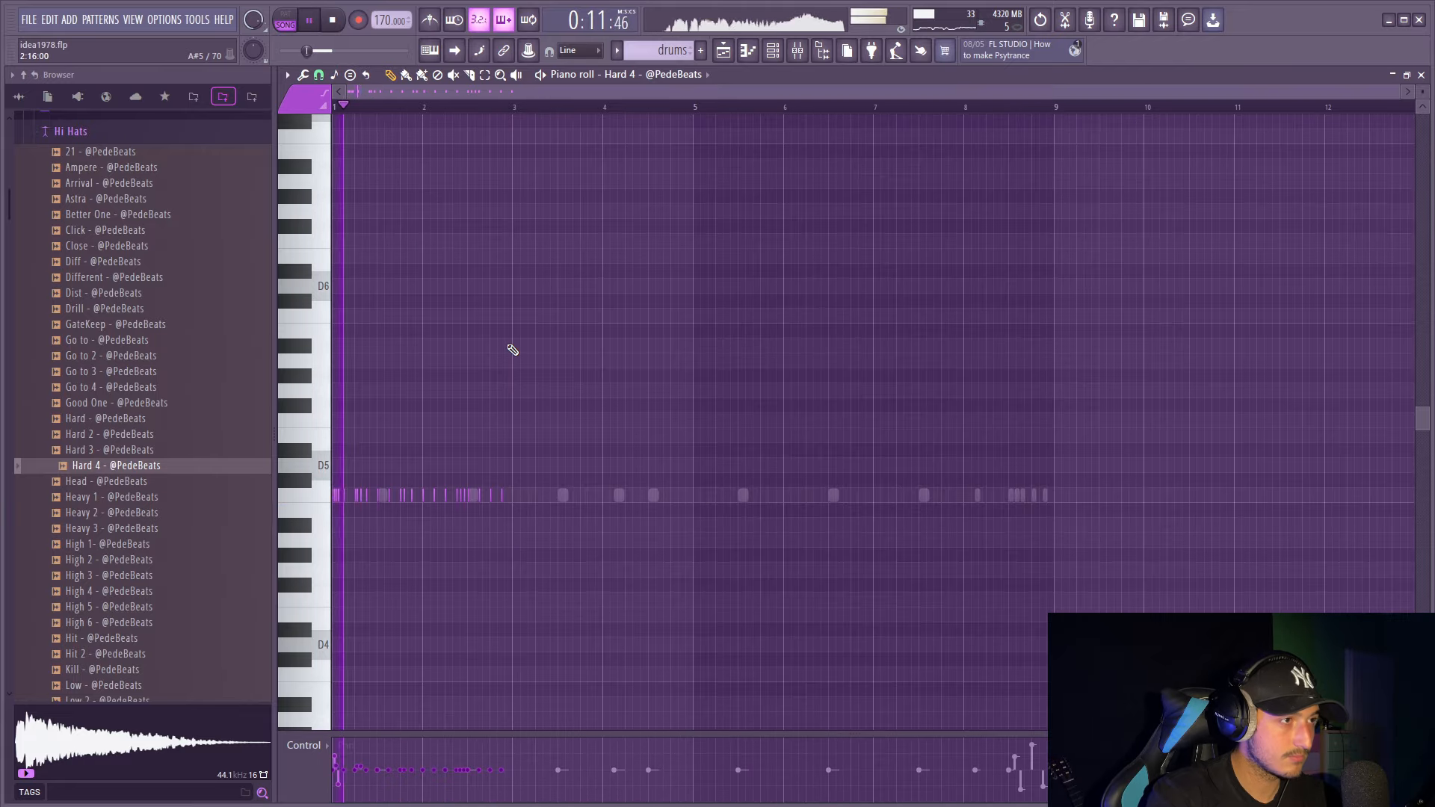
pyautogui.moveTo(518, 110); pyautogui.dragTo(335, 109)
pyautogui.hotkey('ctrl', 'b')
pyautogui.hotkey('ctrl', 'b')
pyautogui.hotkey('ctrl', 'b')
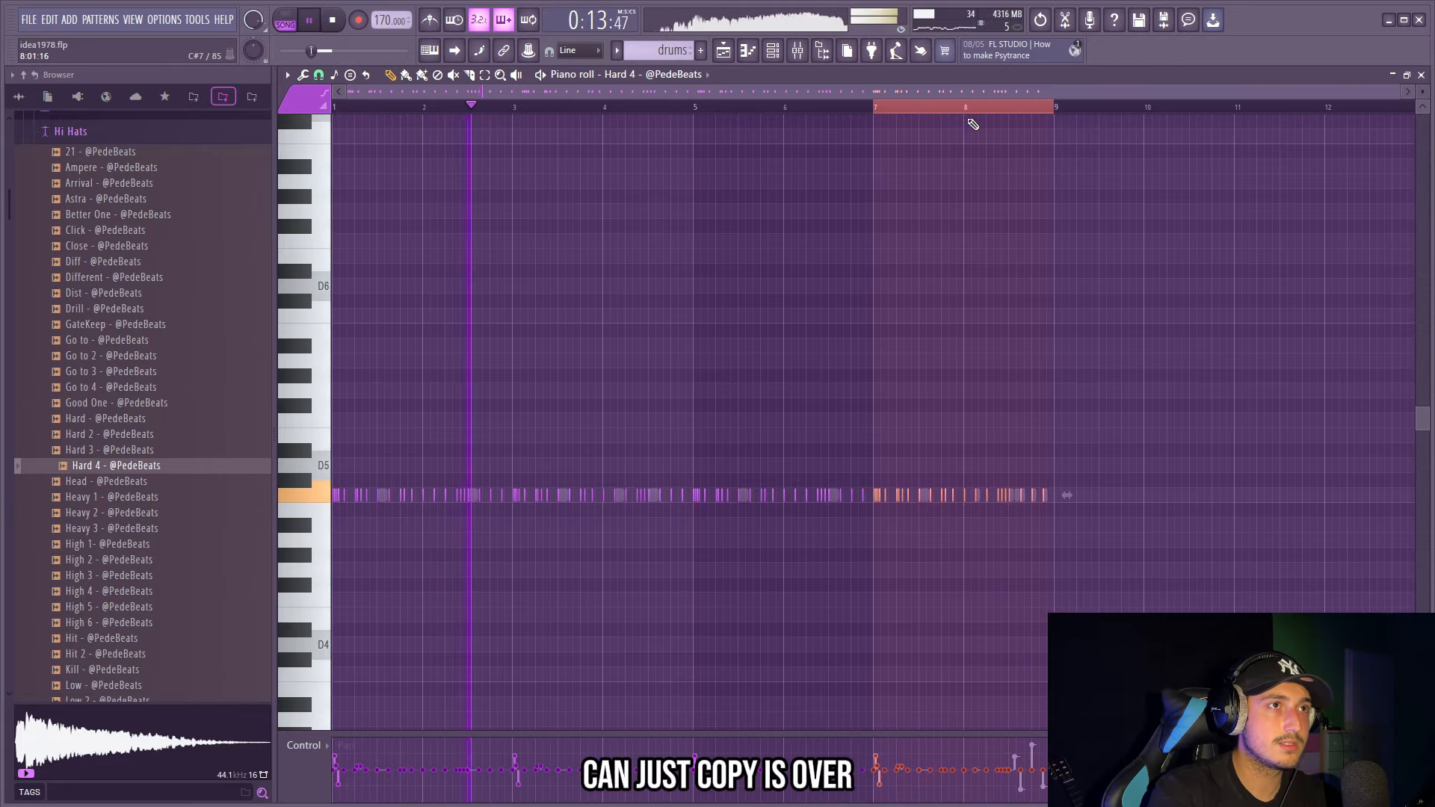
# Step: Add a short run of lower A4 hi-hat notes at the end of bar 4 and vary their panning
pyautogui.keyDown('ctrl'); pyautogui.click(883, 275); pyautogui.keyUp('ctrl')
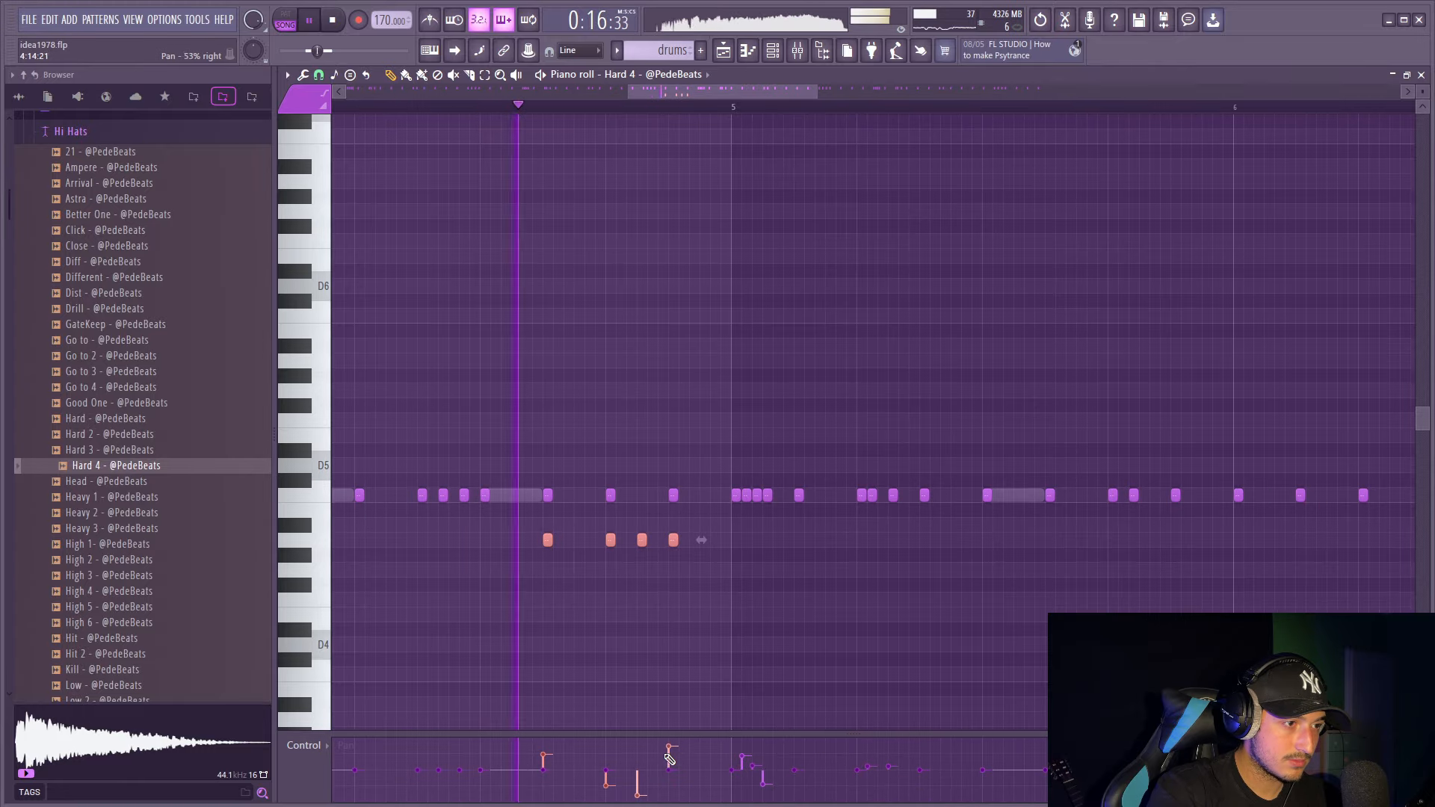
pyautogui.scroll(-6, 849, 577)
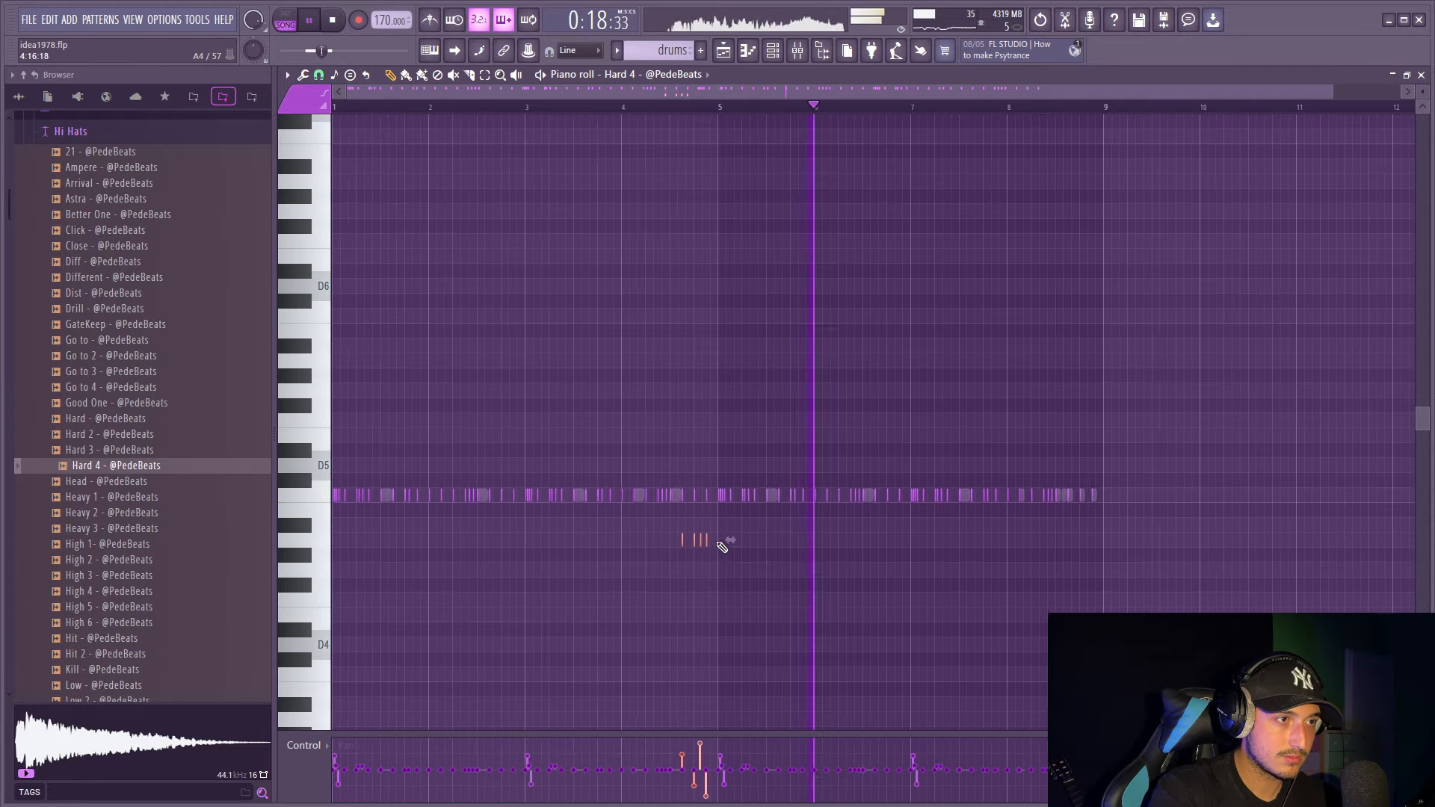
pyautogui.scroll(3, 1031, 550)
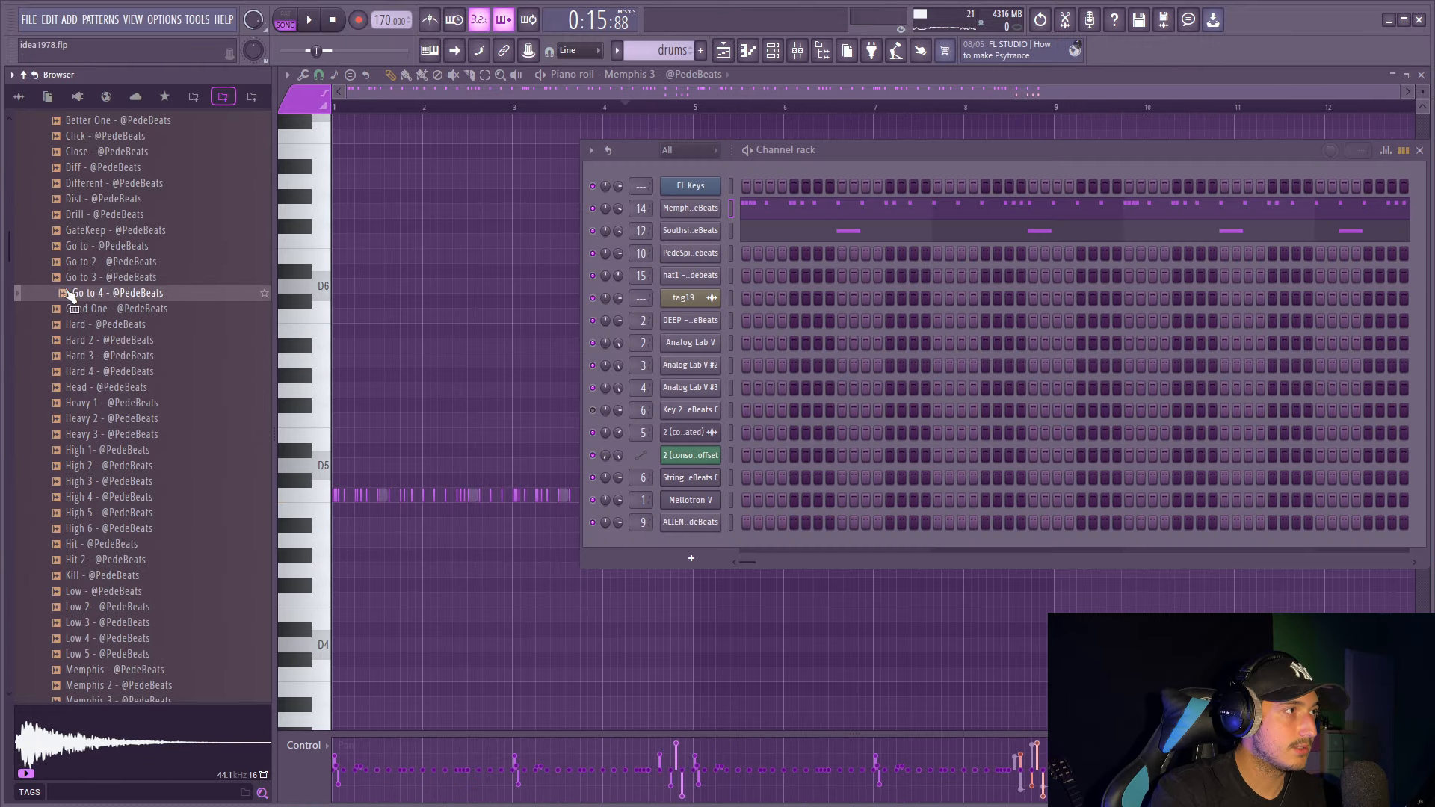
# Step: Replace the hi-hat channel's sample with Go to 4 and browse the drum kit's Hats samples
pyautogui.moveTo(112, 292); pyautogui.dragTo(689, 213)
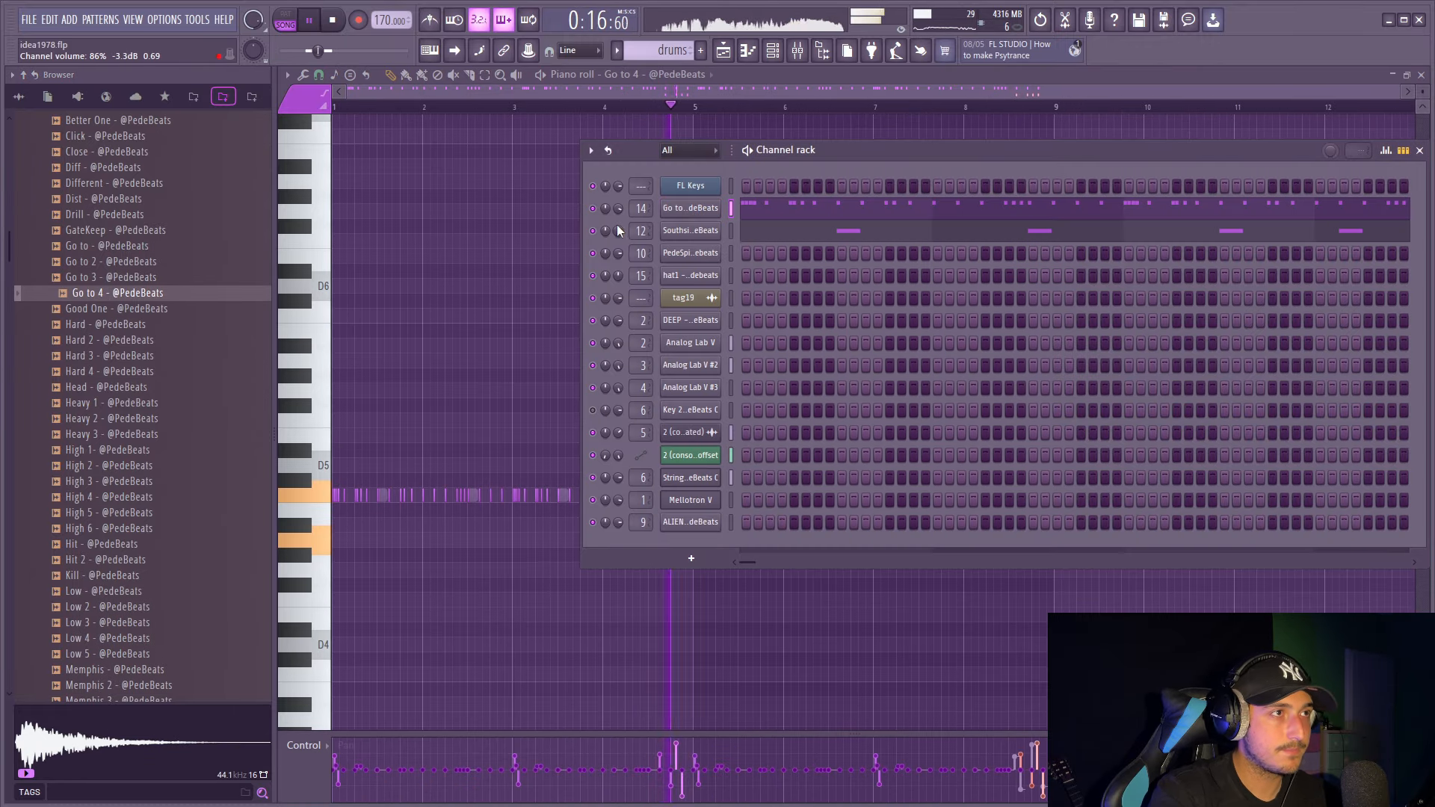
pyautogui.scroll(5, 198, 374)
pyautogui.click(121, 274)
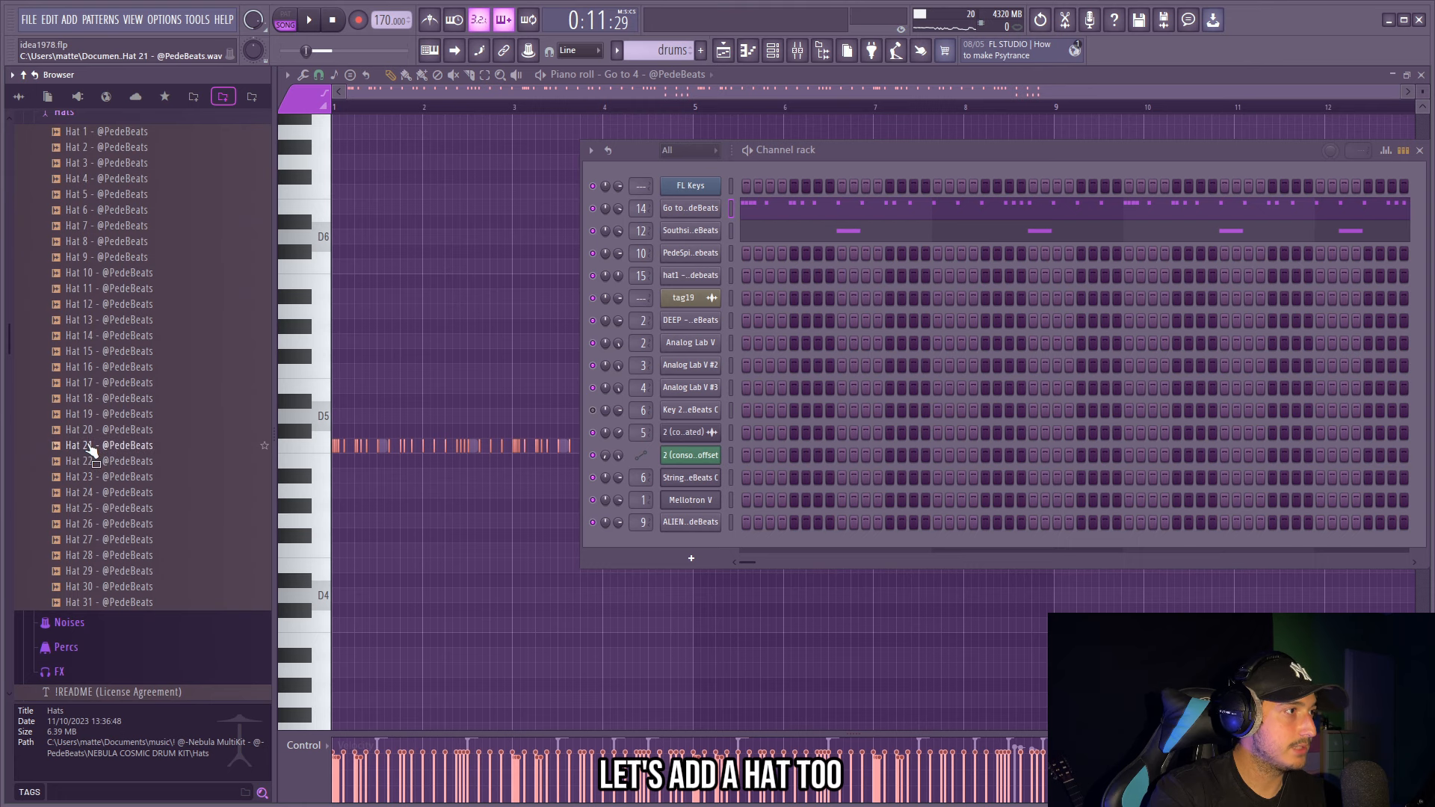
# Step: Replace the hat1 channel's sample with Hat 21 and show note velocity in its piano roll's control lane
pyautogui.moveTo(90, 448); pyautogui.dragTo(759, 272)
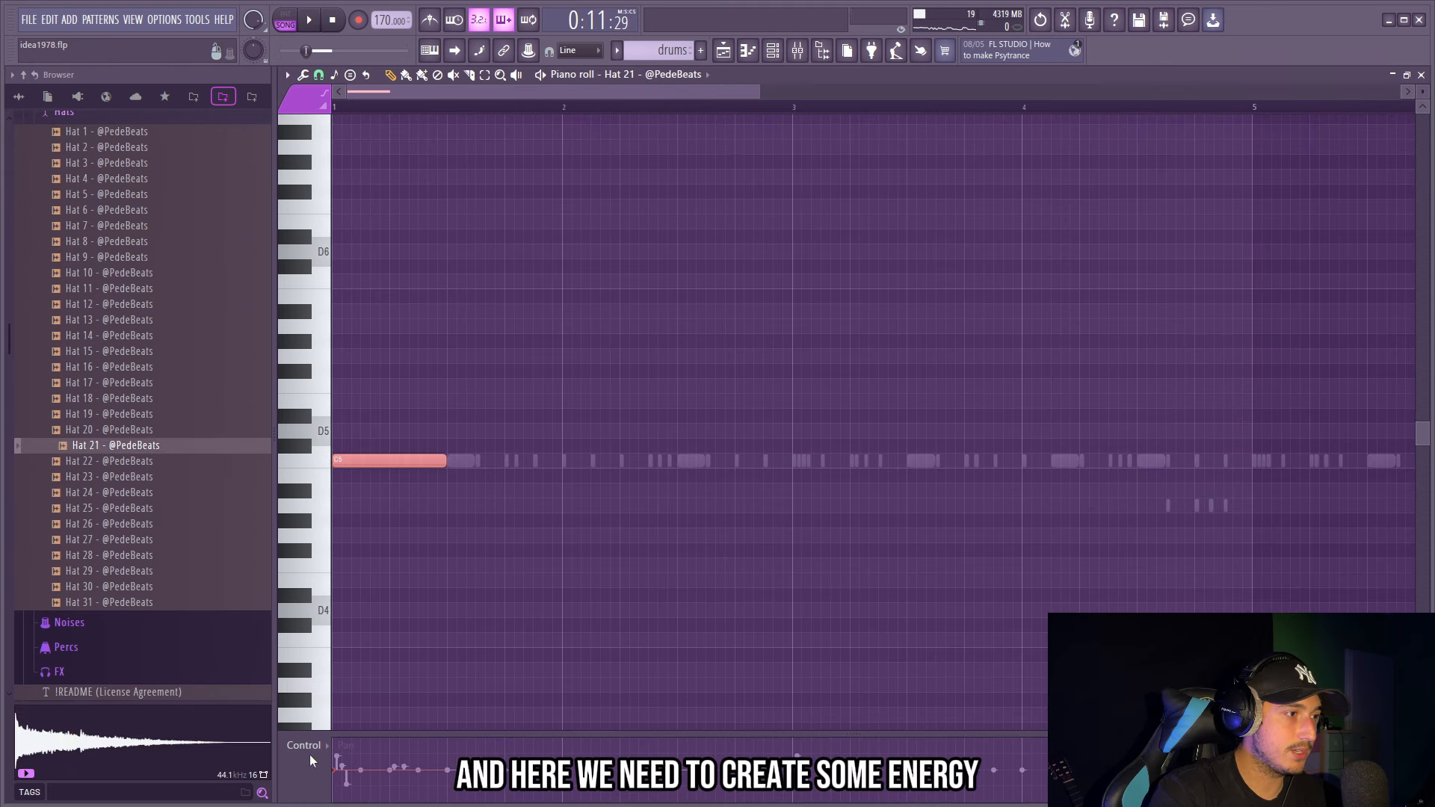
pyautogui.click(308, 750)
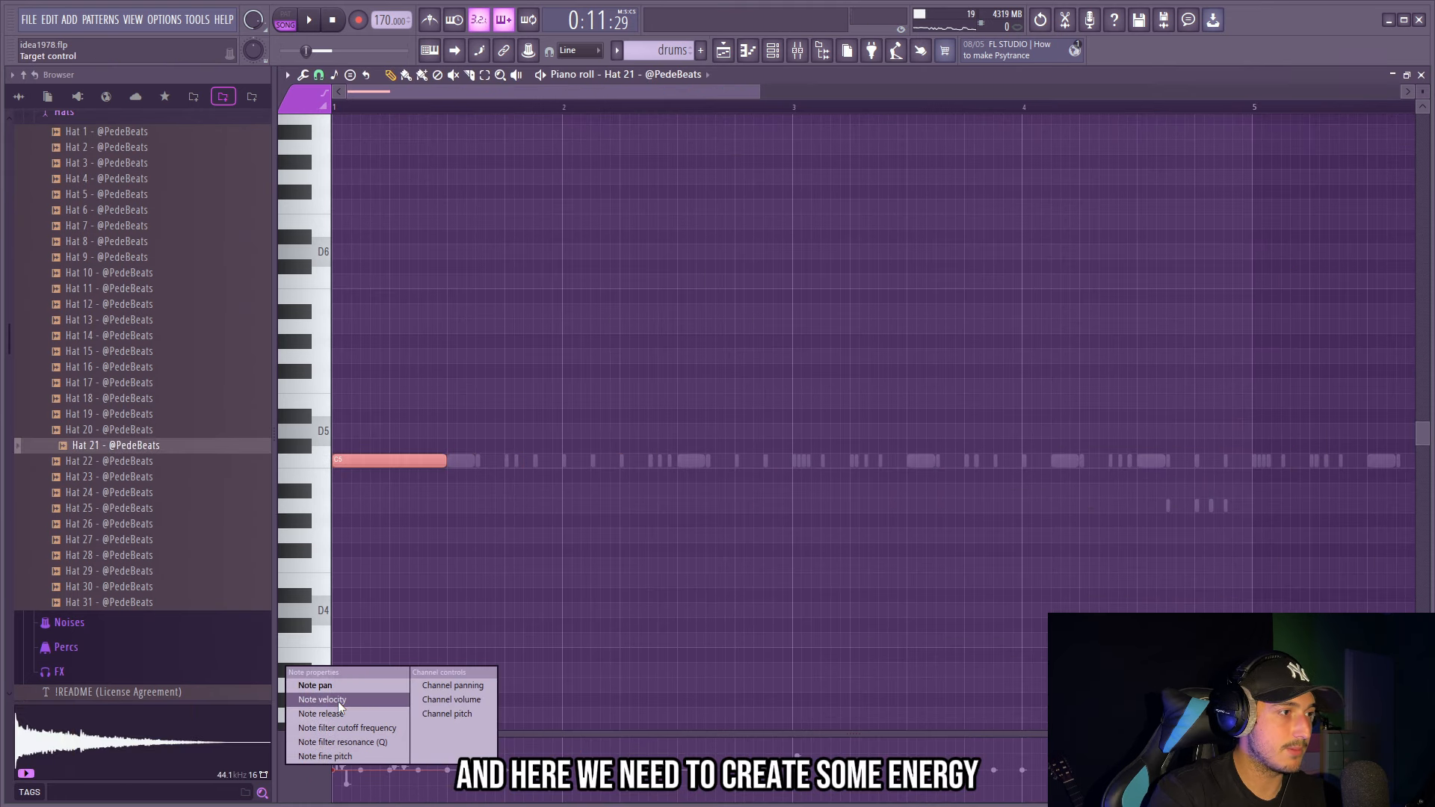
pyautogui.click(336, 700)
# Step: Program long C5 notes for Hat 21 across all eight bars, starting on beats such as bars 1, 3, 5 and 7
pyautogui.press('space')
pyautogui.click(675, 458)
pyautogui.moveTo(674, 457); pyautogui.dragTo(621, 462)
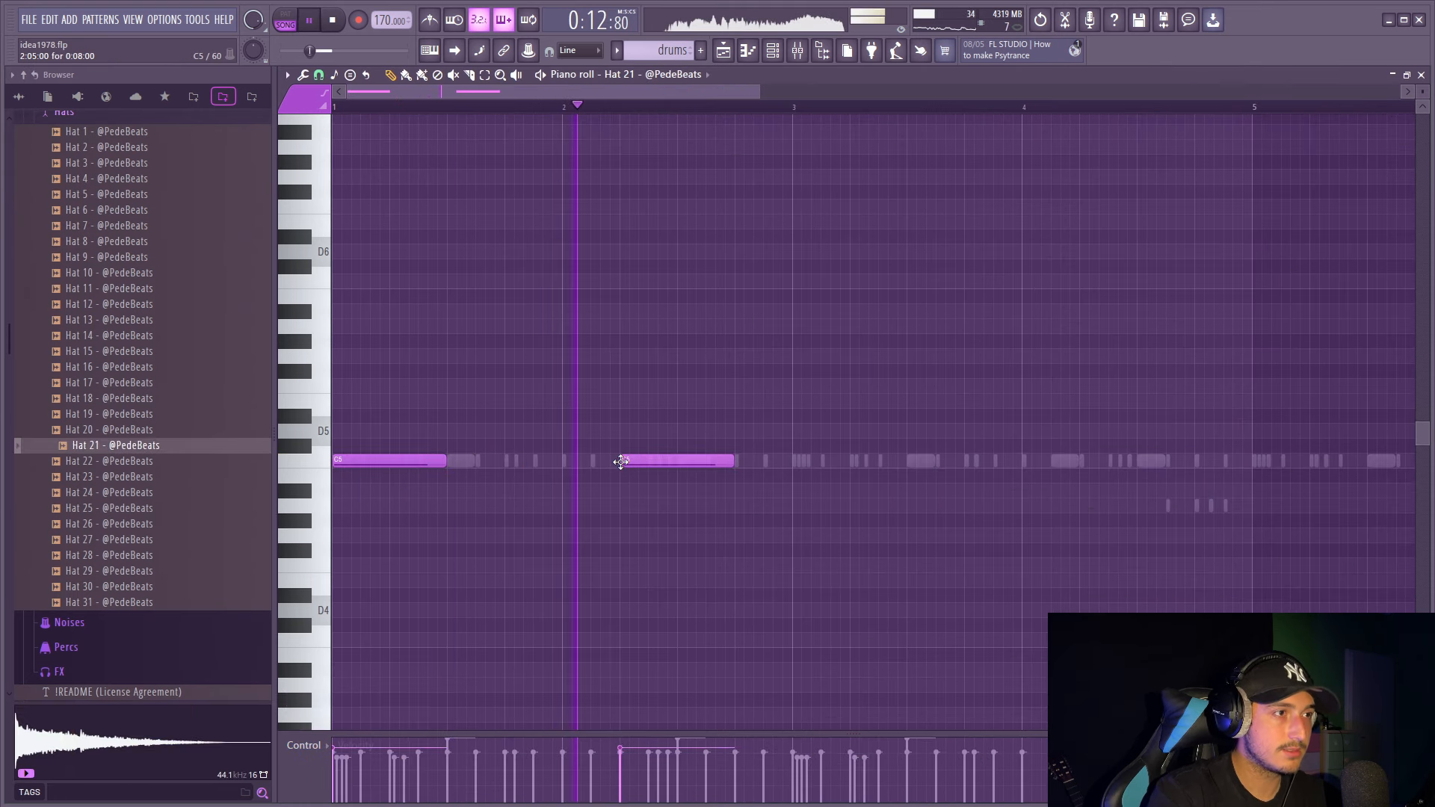
pyautogui.keyDown('ctrl'); pyautogui.scroll(-3, 794, 467); pyautogui.keyUp('ctrl')
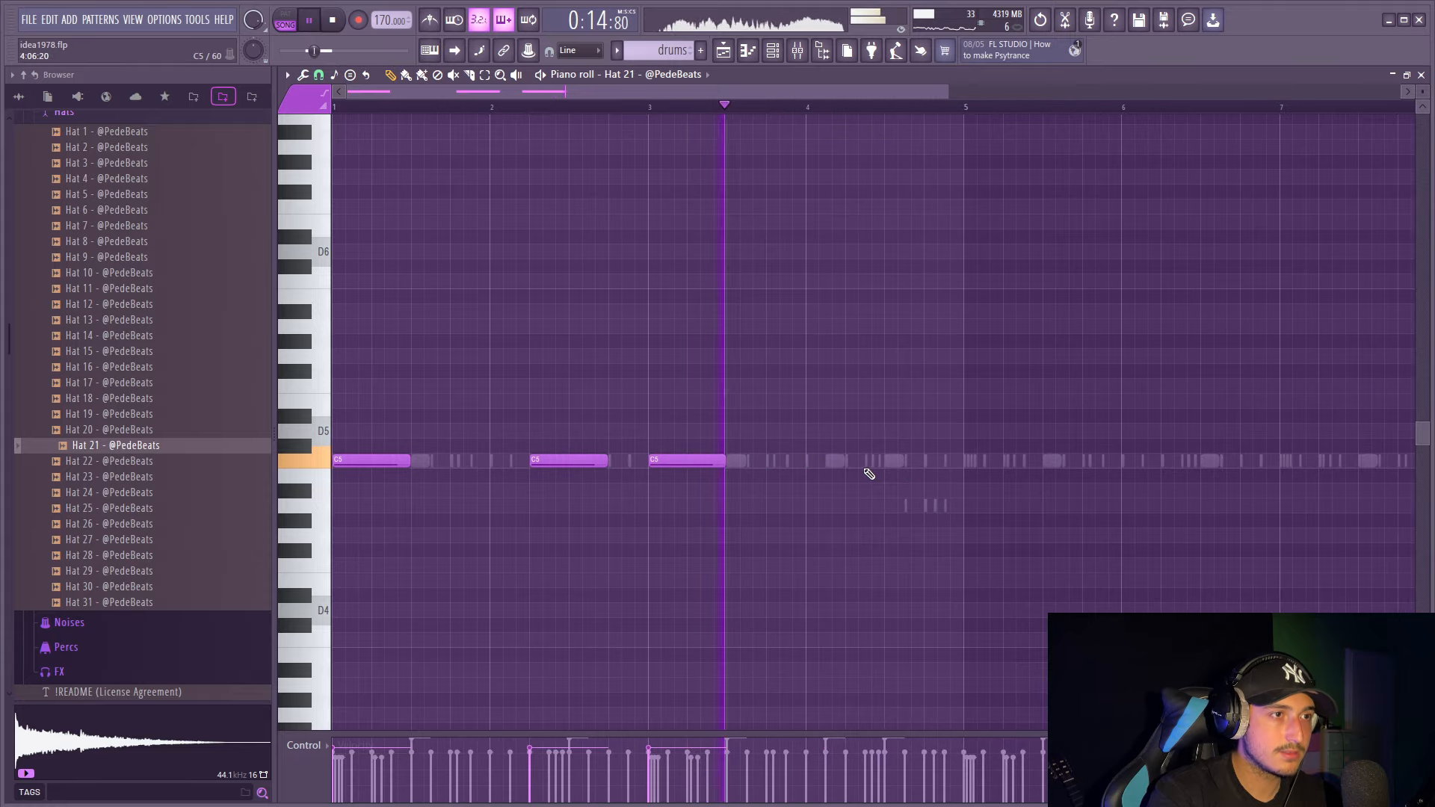
pyautogui.click(918, 460)
pyautogui.press('space')
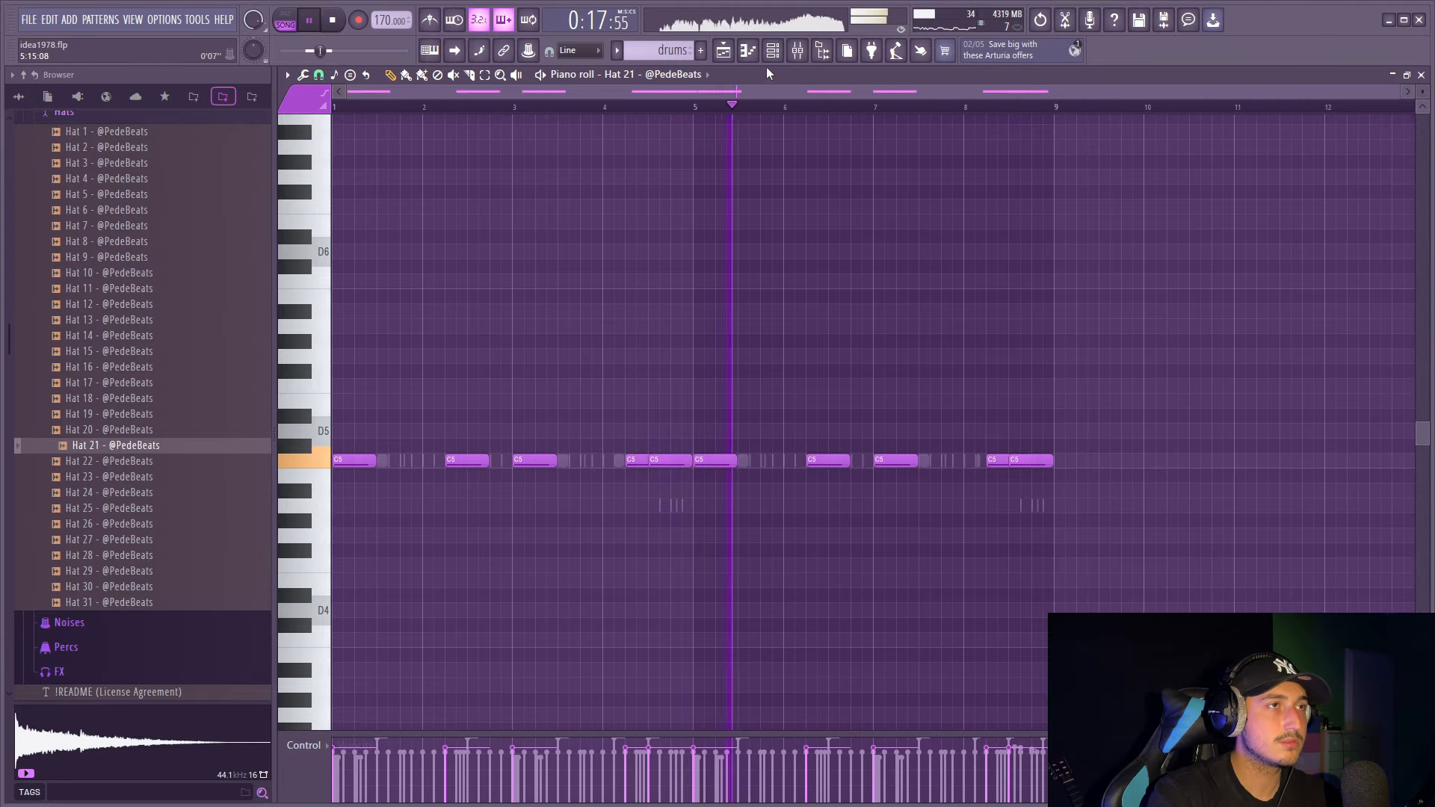
# Step: Add Perc 9 from the drum kit's Percs samples as a new channel directly below Hat 21
pyautogui.click(797, 53)
pyautogui.click(775, 52)
pyautogui.scroll(3, 110, 318)
pyautogui.click(78, 342)
pyautogui.click(98, 299)
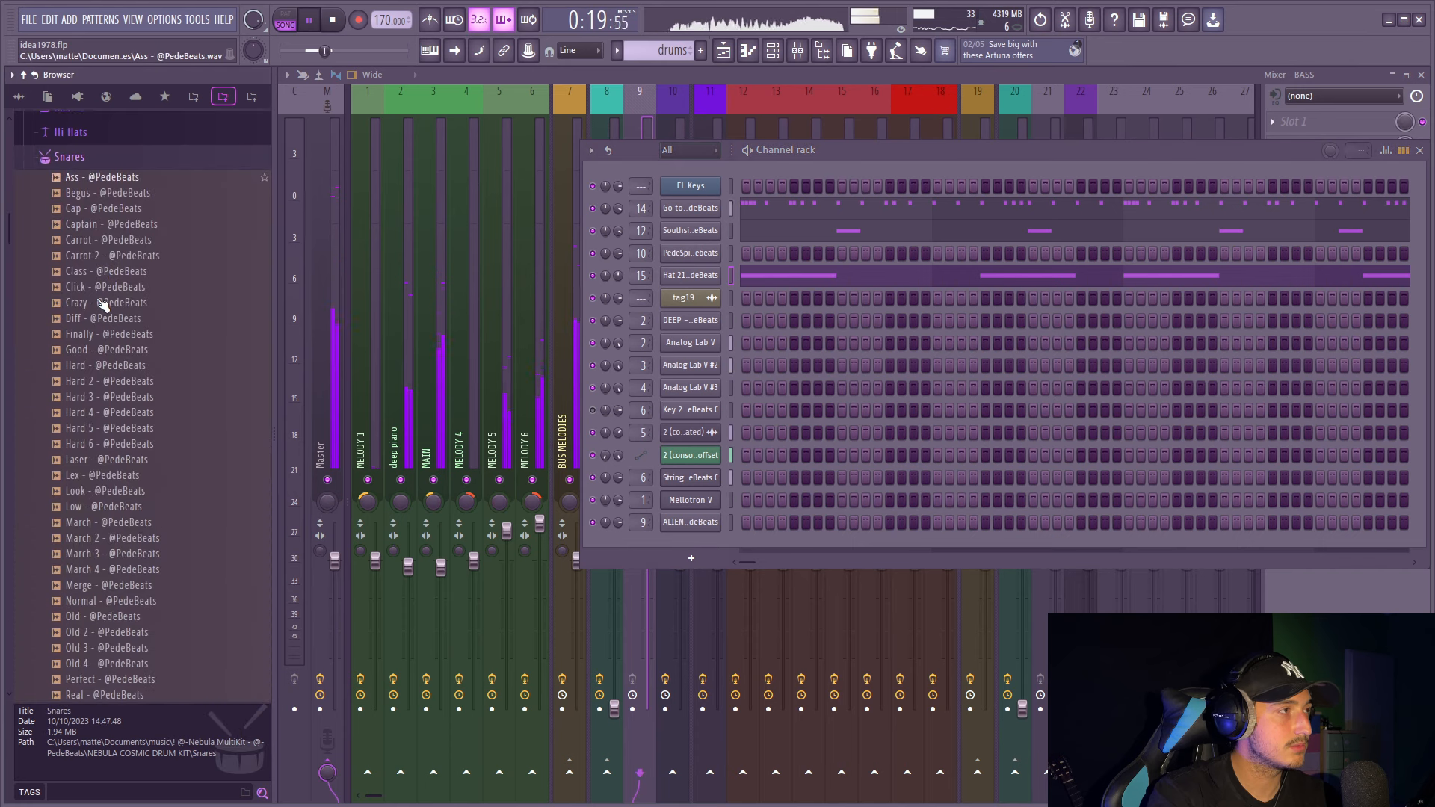
pyautogui.scroll(2, 129, 405)
pyautogui.click(122, 258)
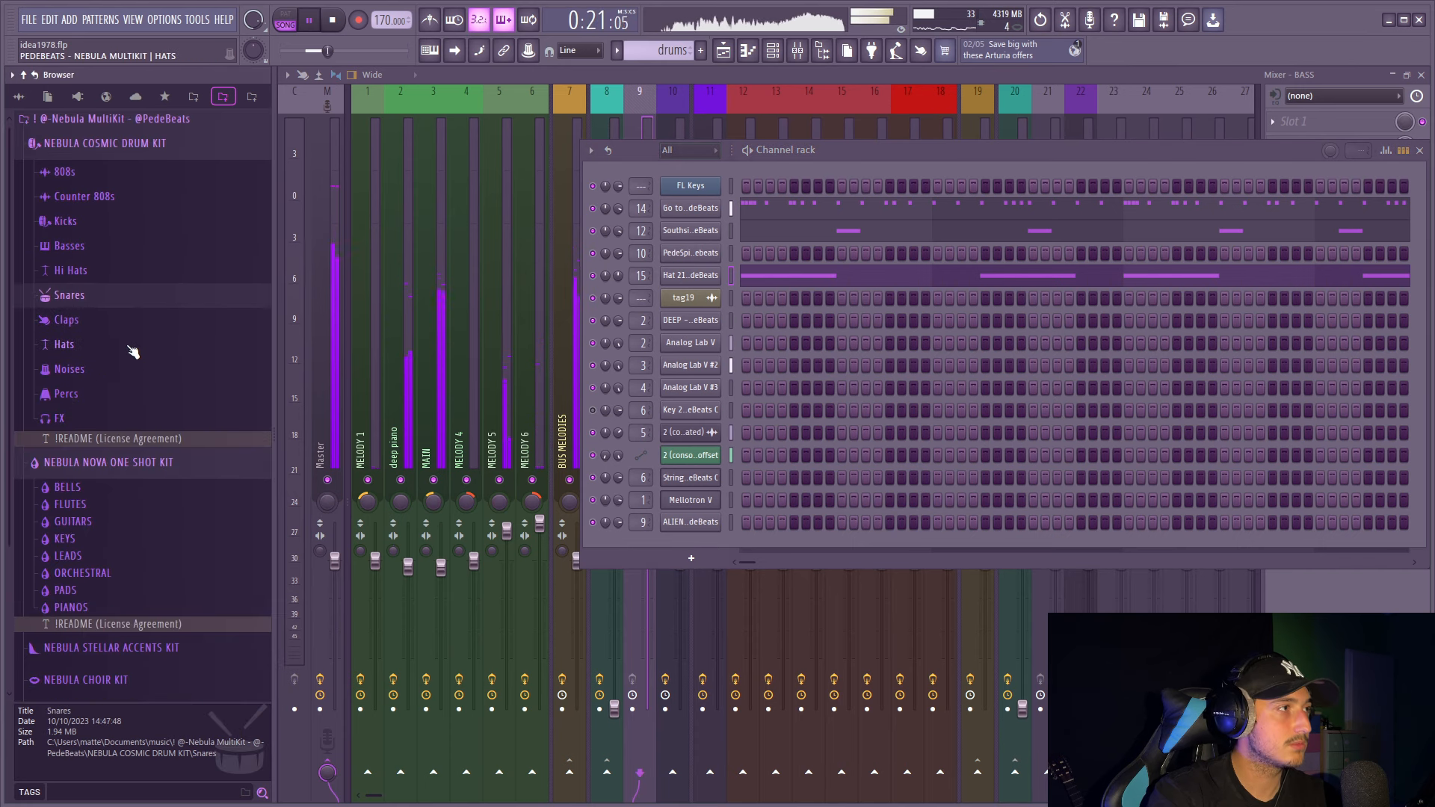
pyautogui.click(111, 391)
pyautogui.scroll(-5, 112, 493)
pyautogui.moveTo(97, 274); pyautogui.dragTo(686, 266)
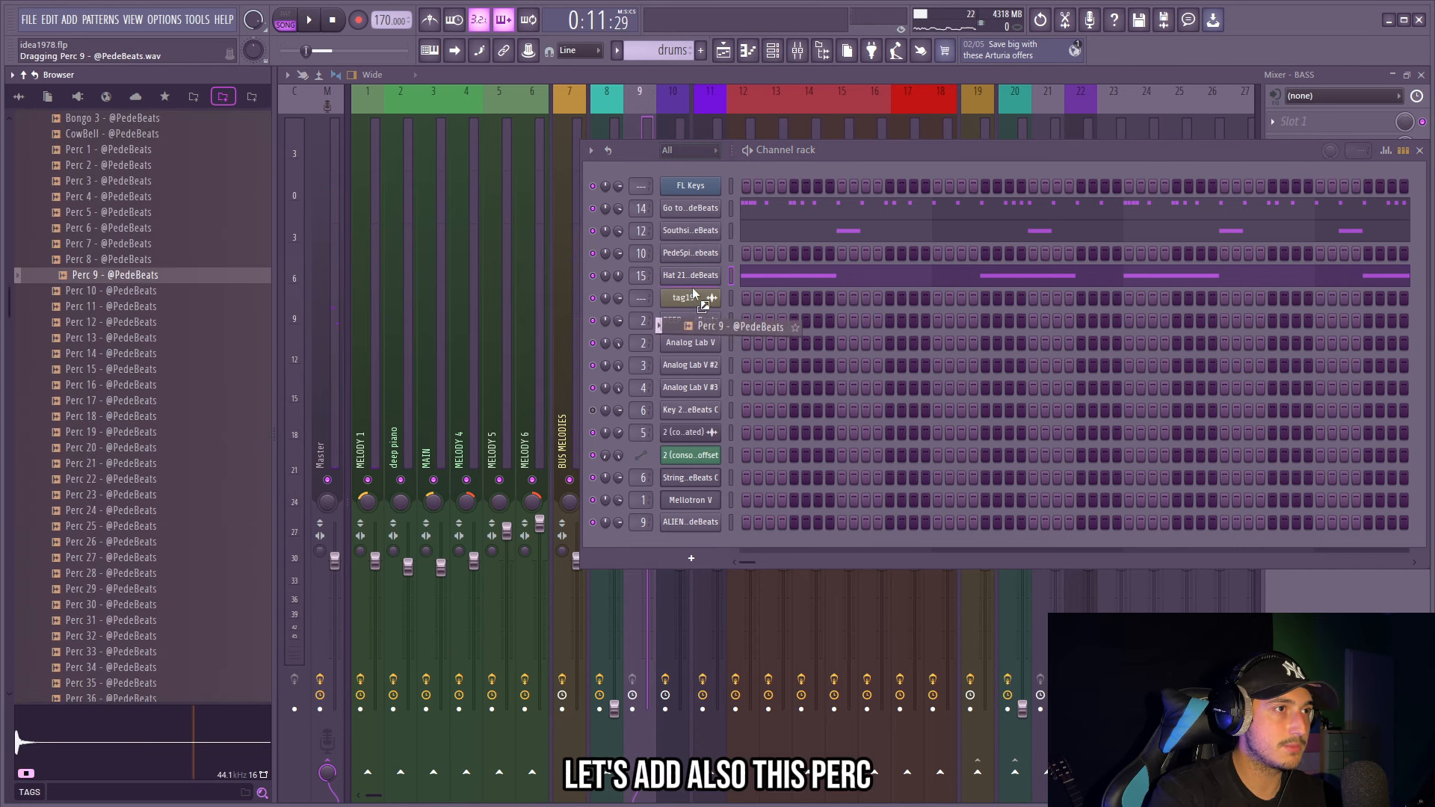
pyautogui.moveTo(693, 290); pyautogui.dragTo(693, 291)
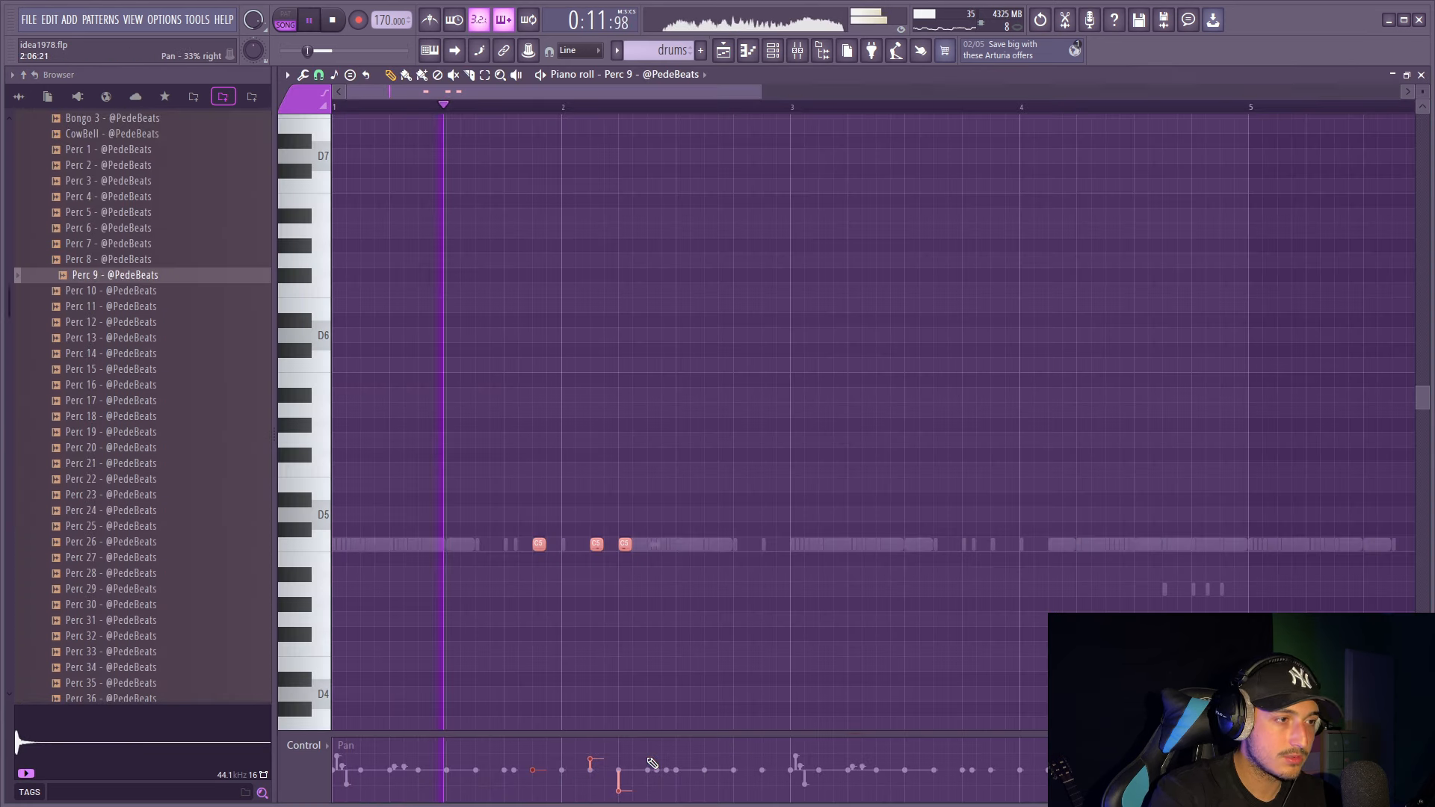
# Step: Program short panned C5 hits for Perc 9 over the first four bars and duplicate them to fill eight bars
pyautogui.scroll(-2, 583, 115)
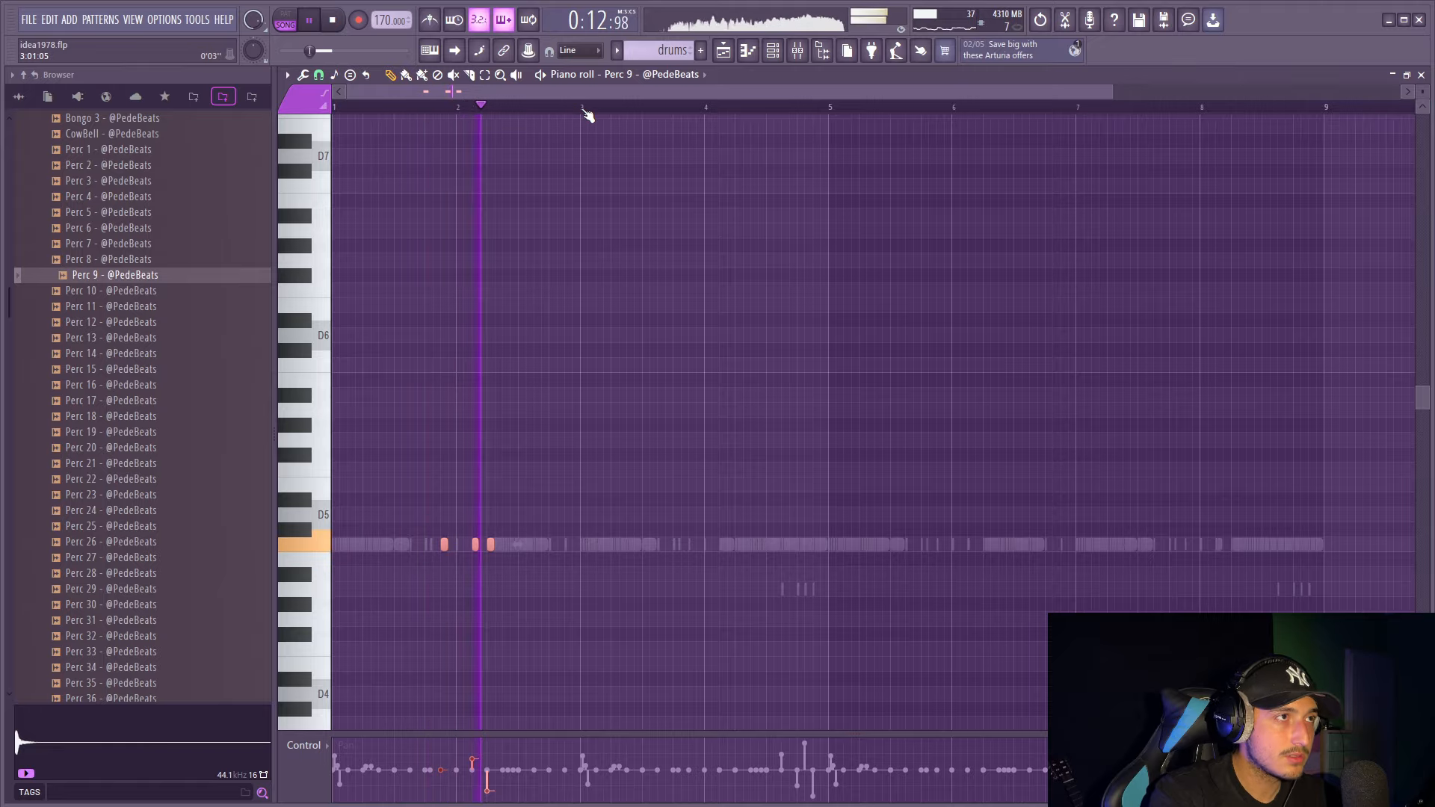
pyautogui.scroll(2, 651, 116)
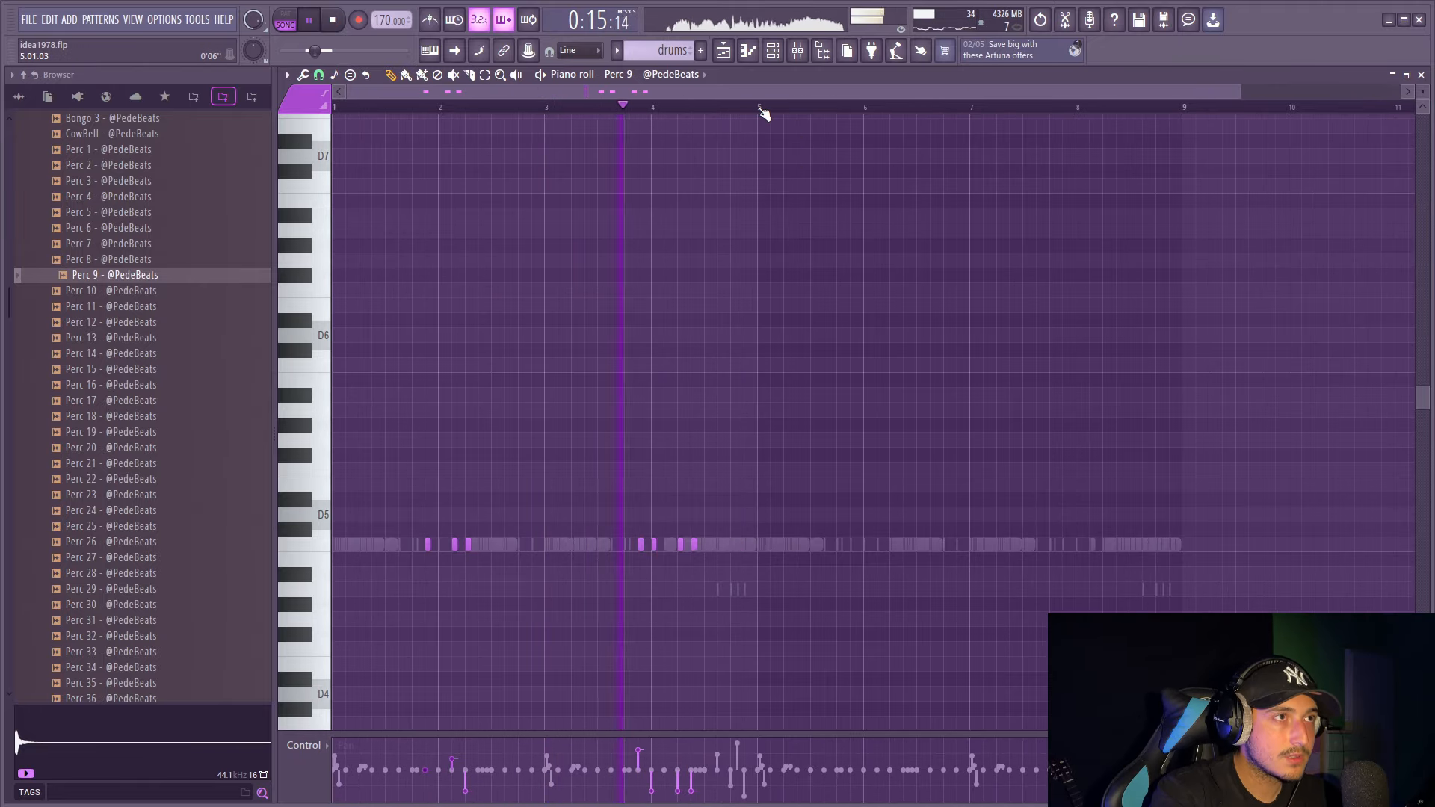
pyautogui.keyDown('ctrl'); pyautogui.moveTo(762, 114); pyautogui.dragTo(234, 160); pyautogui.keyUp('ctrl')
pyautogui.hotkey('ctrl', 'b')
pyautogui.hotkey('ctrl', 'd')
pyautogui.scroll(-1, 868, 115)
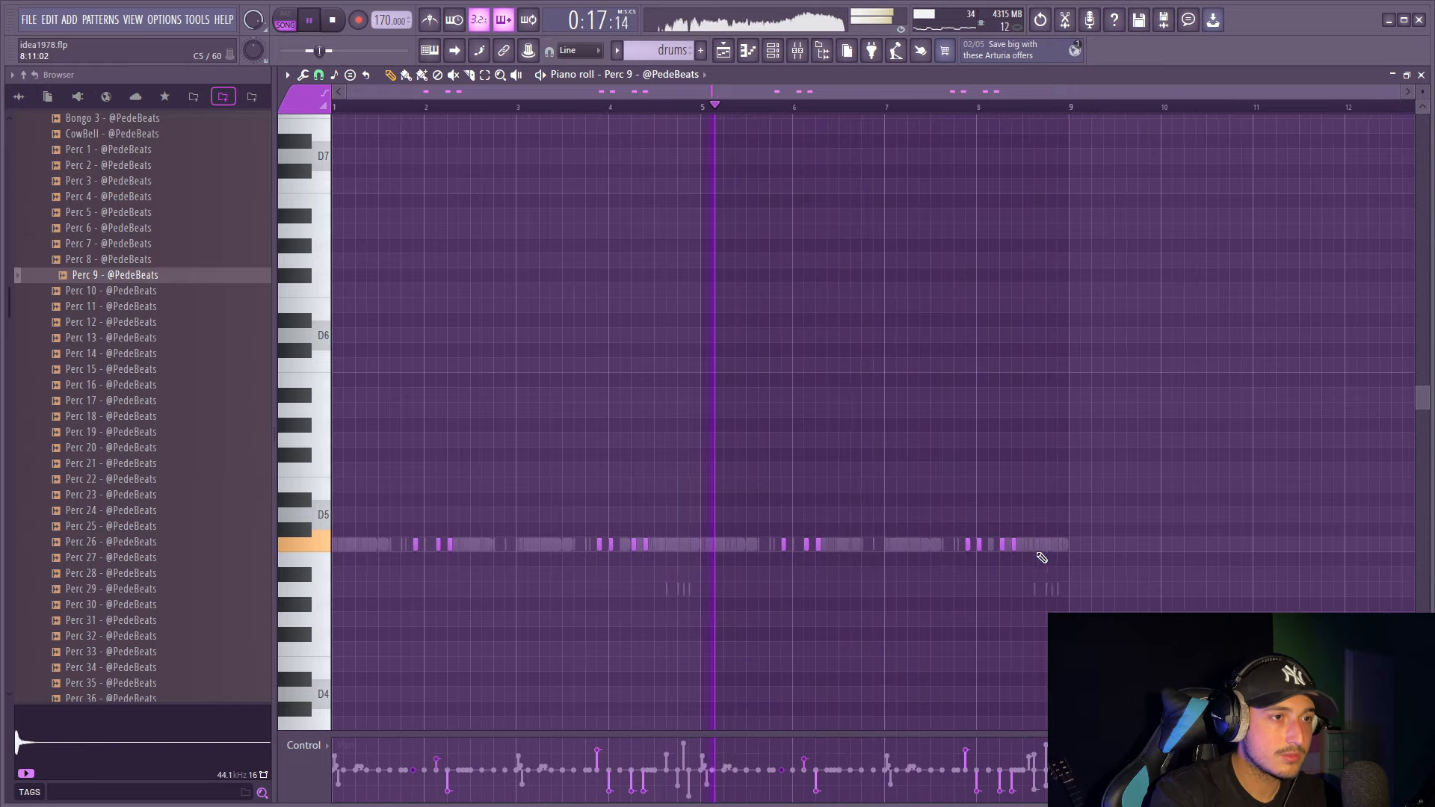
# Step: Select all the Perc 9 notes and switch the control lane from note pan to note velocity
pyautogui.hotkey('ctrl', 'a')
pyautogui.moveTo(327, 735); pyautogui.dragTo(326, 737)
pyautogui.click(313, 746)
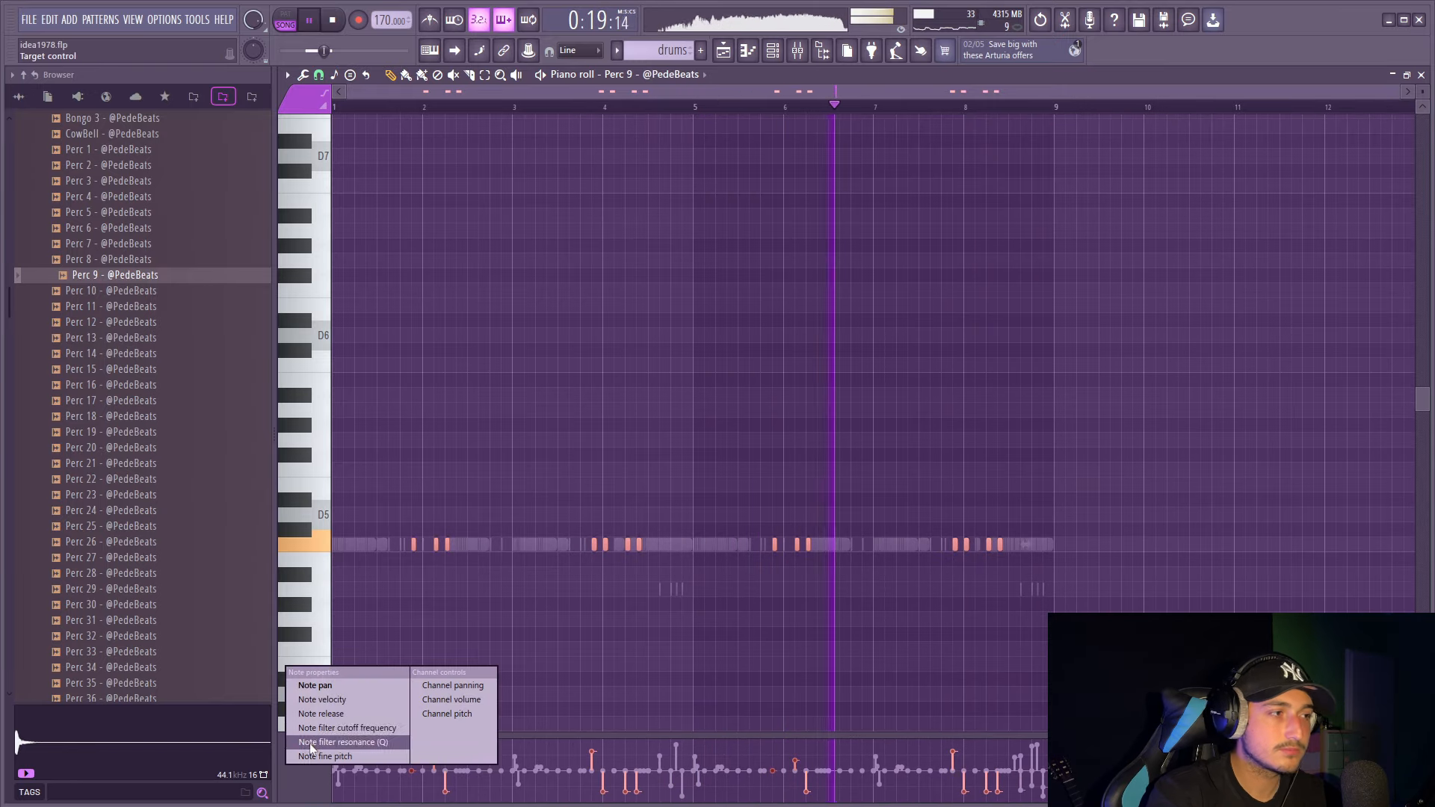
pyautogui.click(323, 700)
# Step: Replace the PedeSpinz 808 channel's sample with Spinz 4 from the drum kit's 808s samples
pyautogui.press('F6')
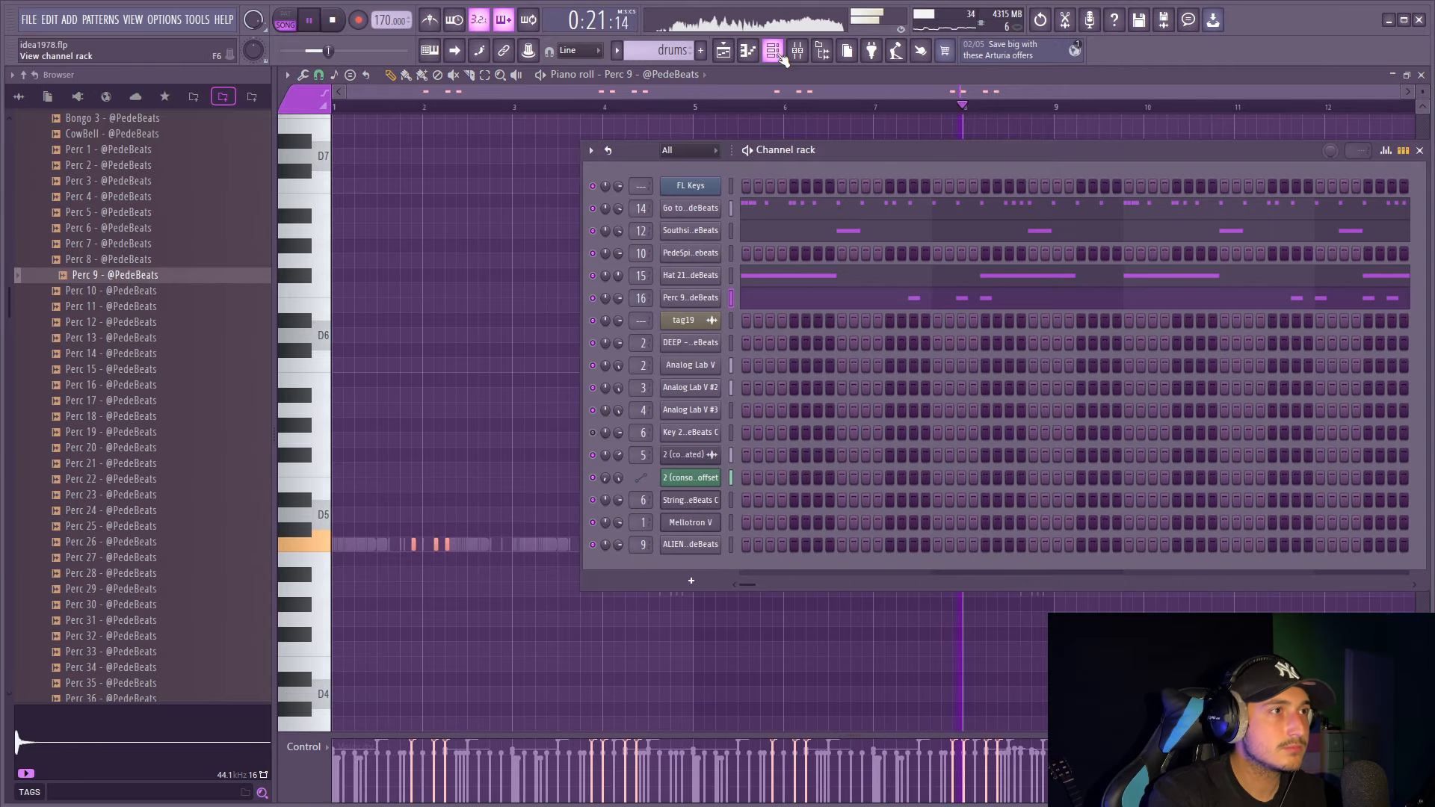
pyautogui.scroll(6, 141, 458)
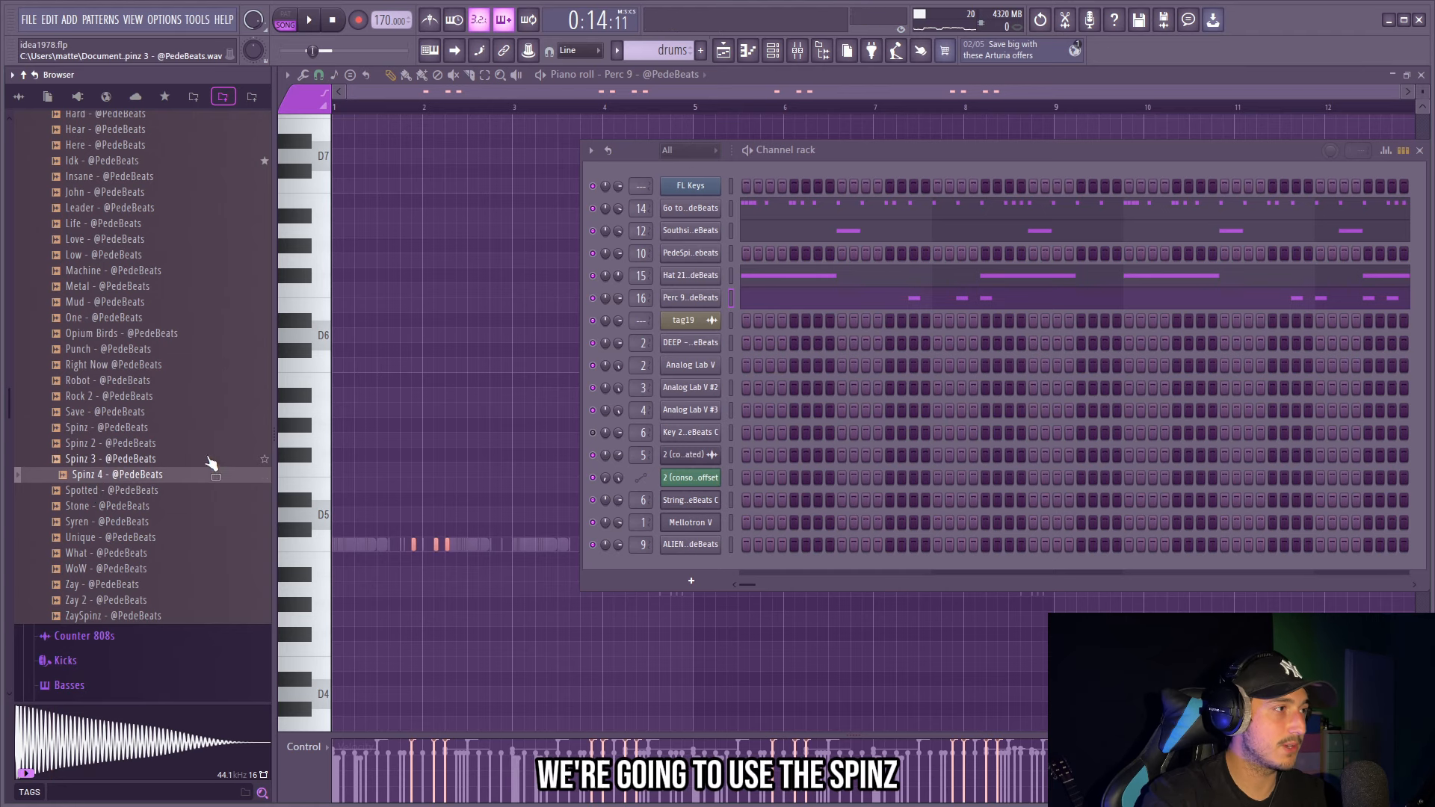
pyautogui.moveTo(94, 483); pyautogui.dragTo(291, 452)
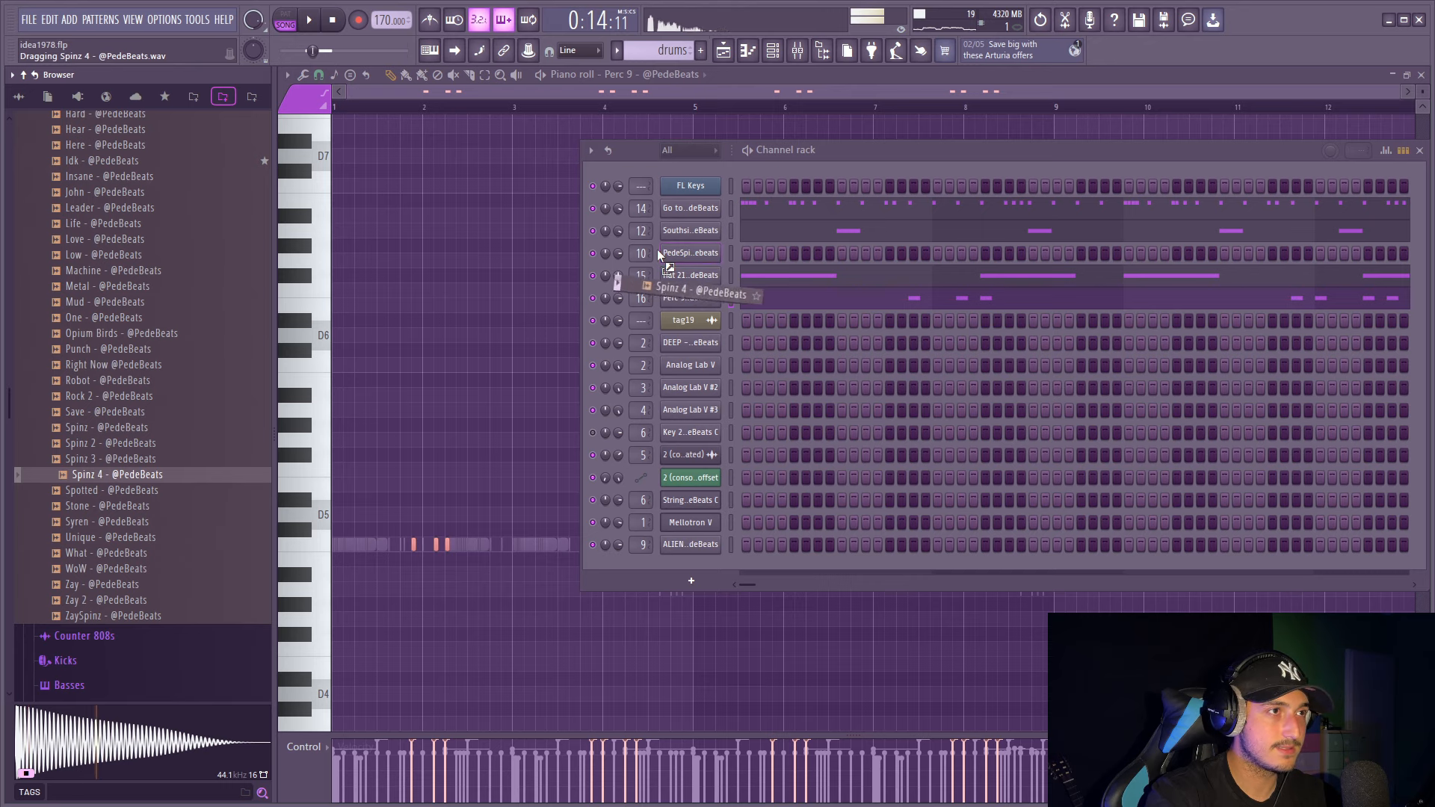
pyautogui.moveTo(657, 252); pyautogui.dragTo(676, 297)
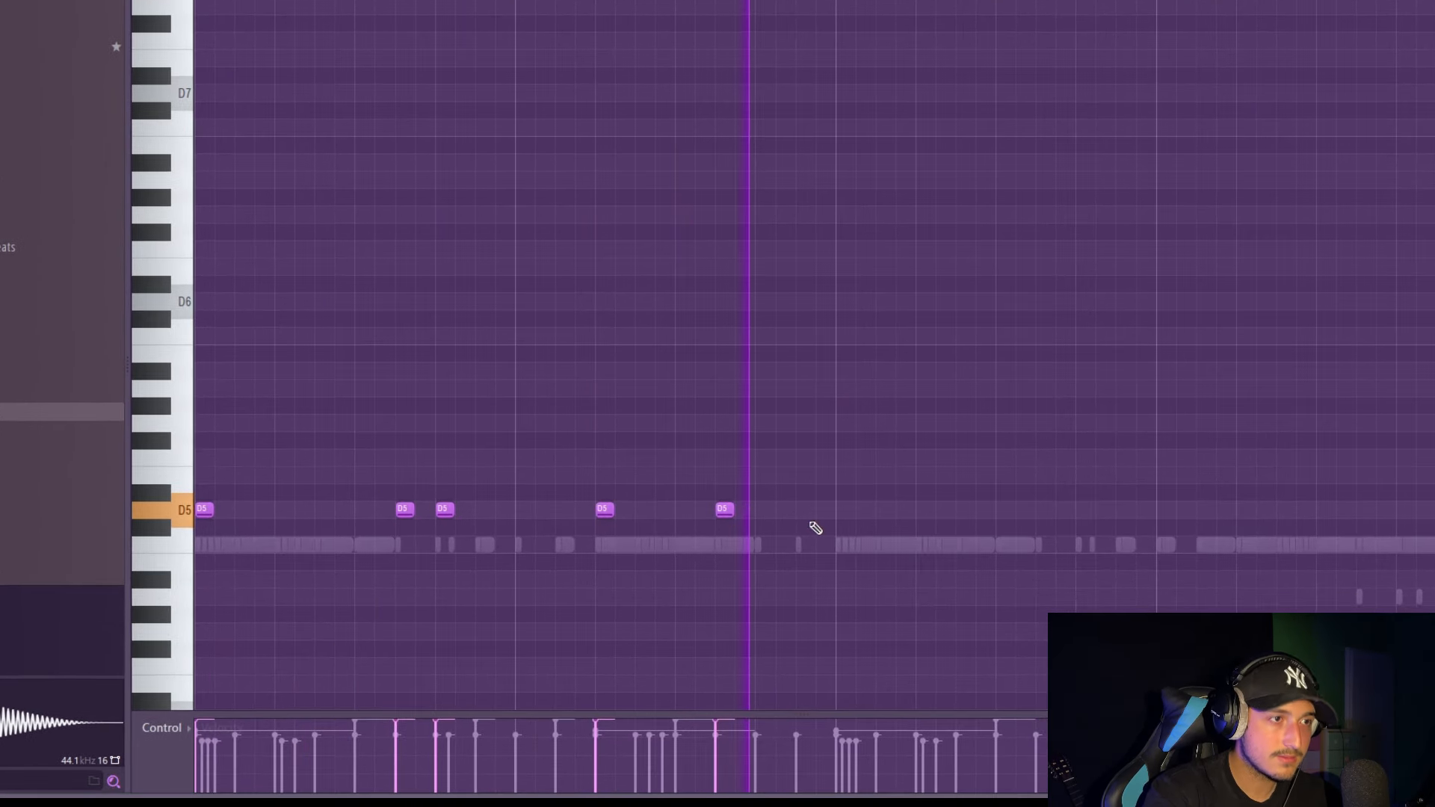
# Step: Program a two-bar Spinz 4 rhythm on D5, lengthen its notes to meet each other and duplicate it into bars 3 and 4
pyautogui.hotkey('alt', 'l')
pyautogui.press('Return')
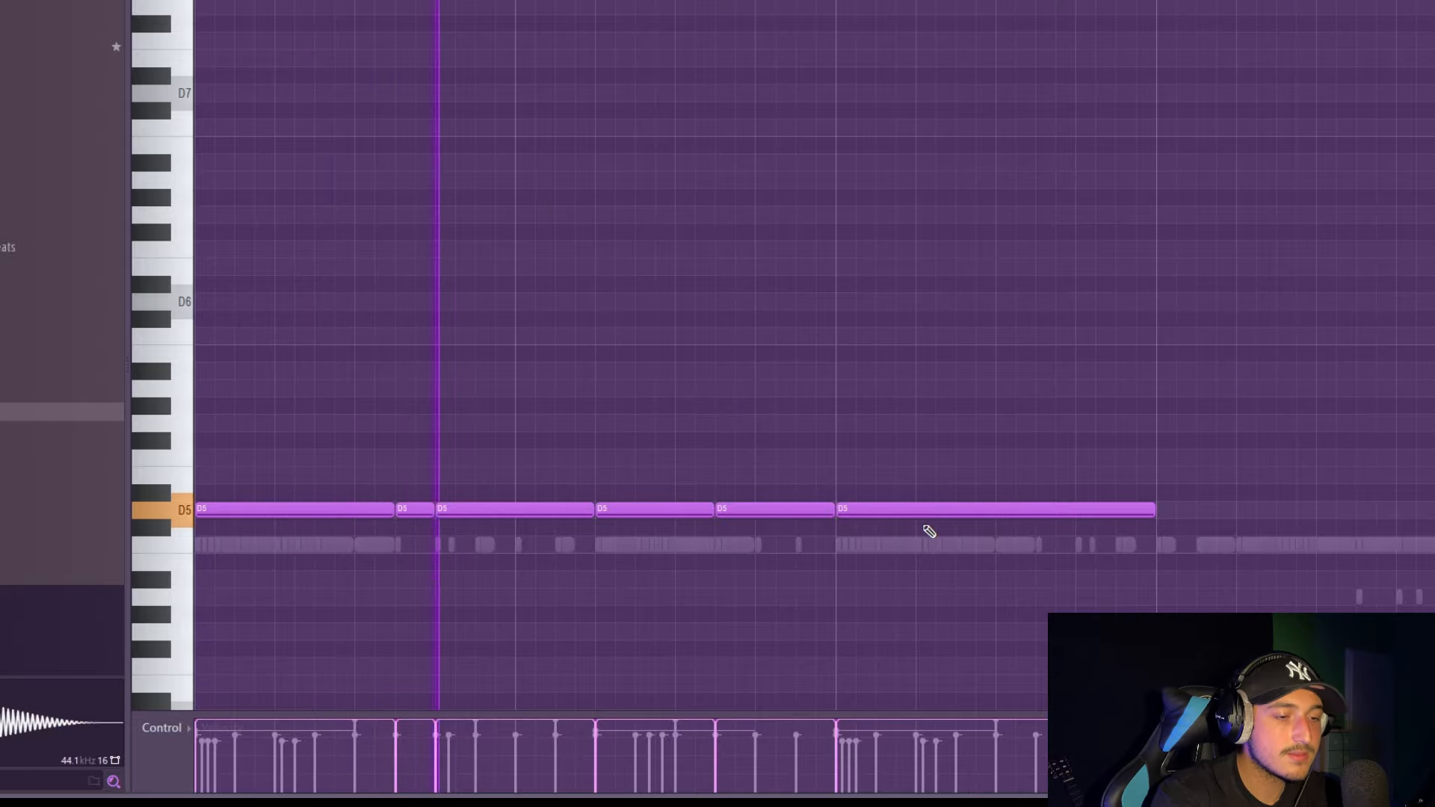
pyautogui.scroll(-2, 929, 532)
pyautogui.rightClick(749, 511)
pyautogui.hotkey('ctrl', 'b')
pyautogui.scroll(-2, 814, 551)
pyautogui.hotkey('ctrl', 'd')
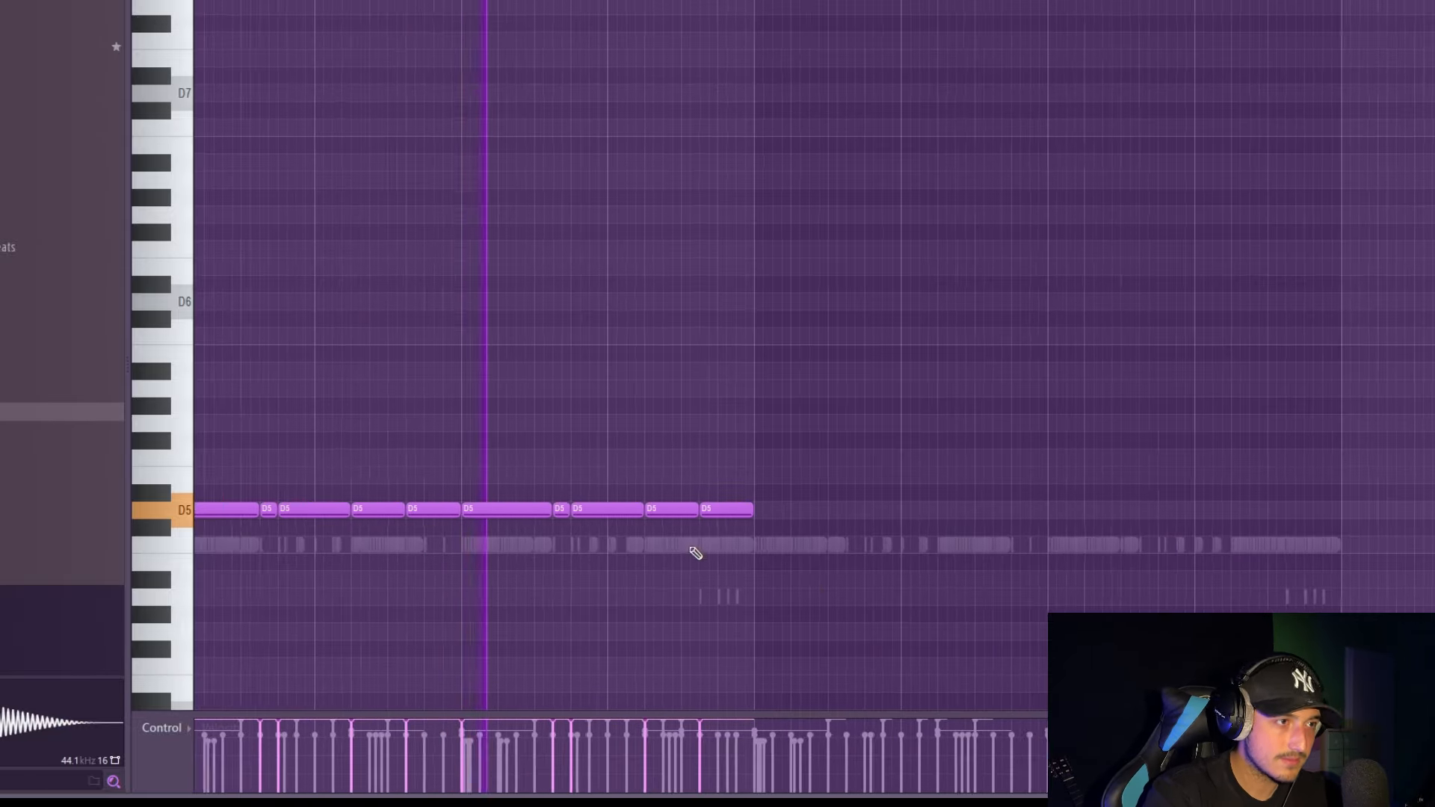
# Step: End the 808's fourth bar on A#5 and A5, lengthen the notes to meet, and duplicate the four bars to fill eight
pyautogui.scroll(4, 692, 551)
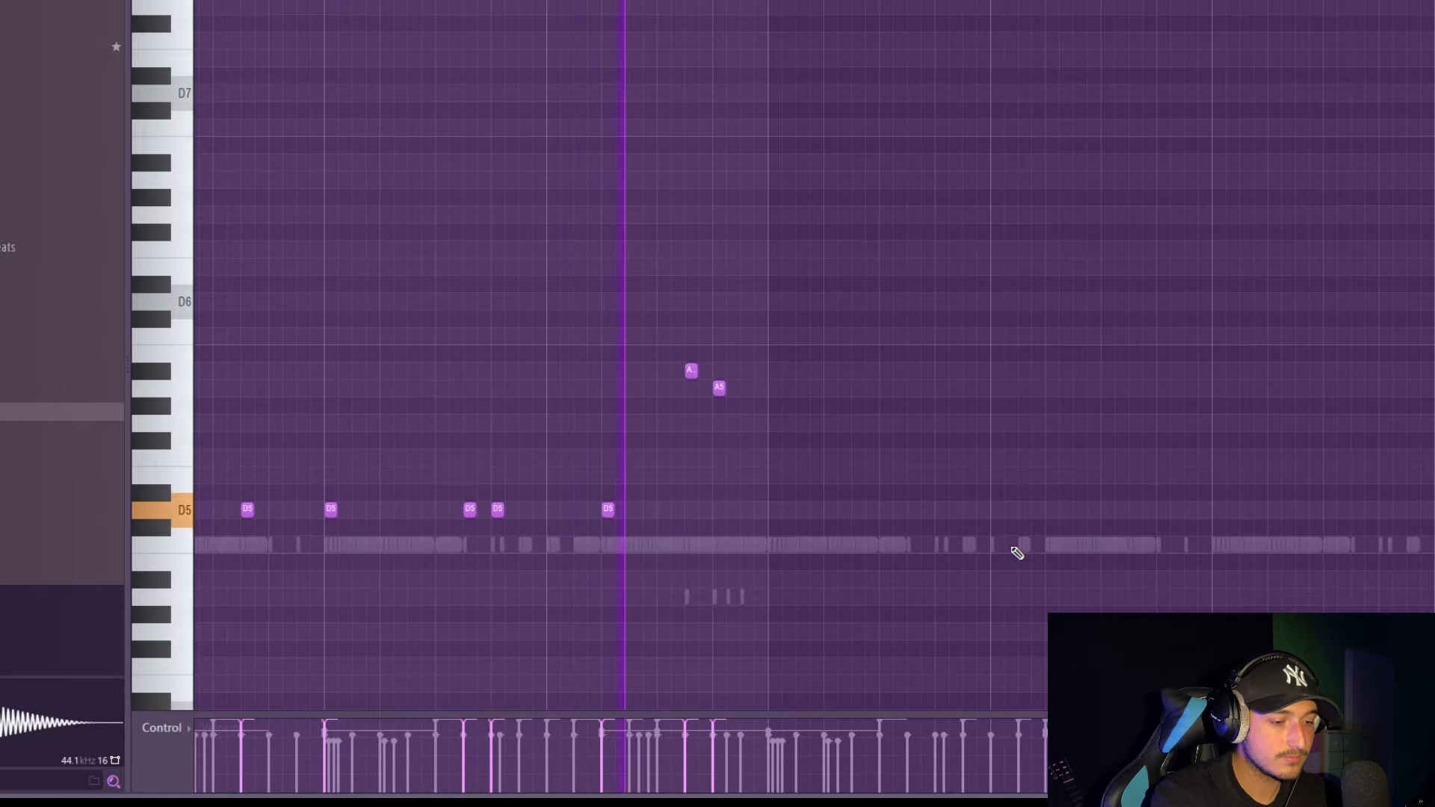
pyautogui.hotkey('alt', 'l')
pyautogui.press('Return')
pyautogui.scroll(-2, 1013, 549)
pyautogui.moveTo(942, 571); pyautogui.dragTo(209, 344)
pyautogui.hotkey('ctrl', 'b')
pyautogui.scroll(-1, 1060, 556)
pyautogui.moveTo(1095, 568); pyautogui.dragTo(209, 322)
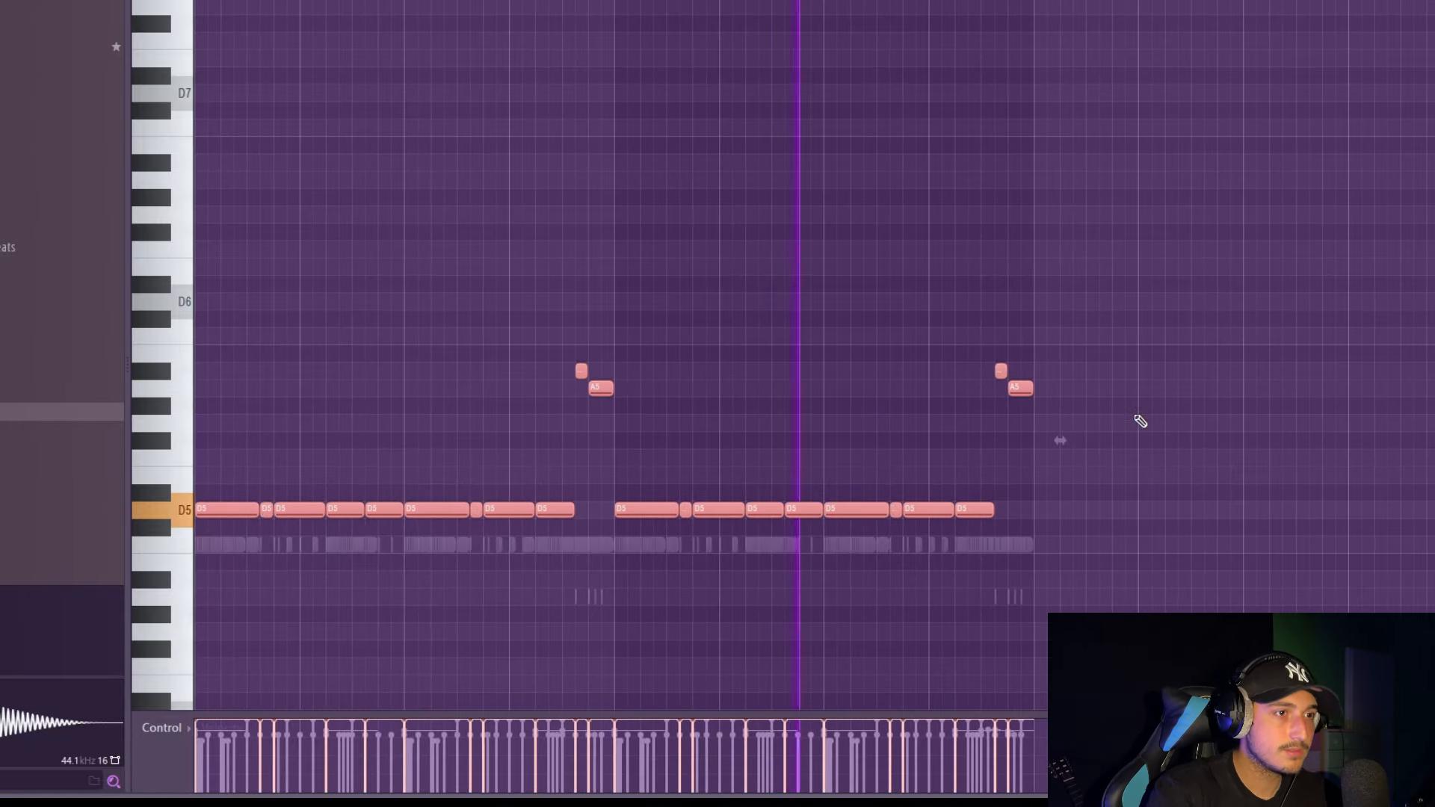
pyautogui.scroll(2, 1138, 426)
pyautogui.scroll(1, 1148, 447)
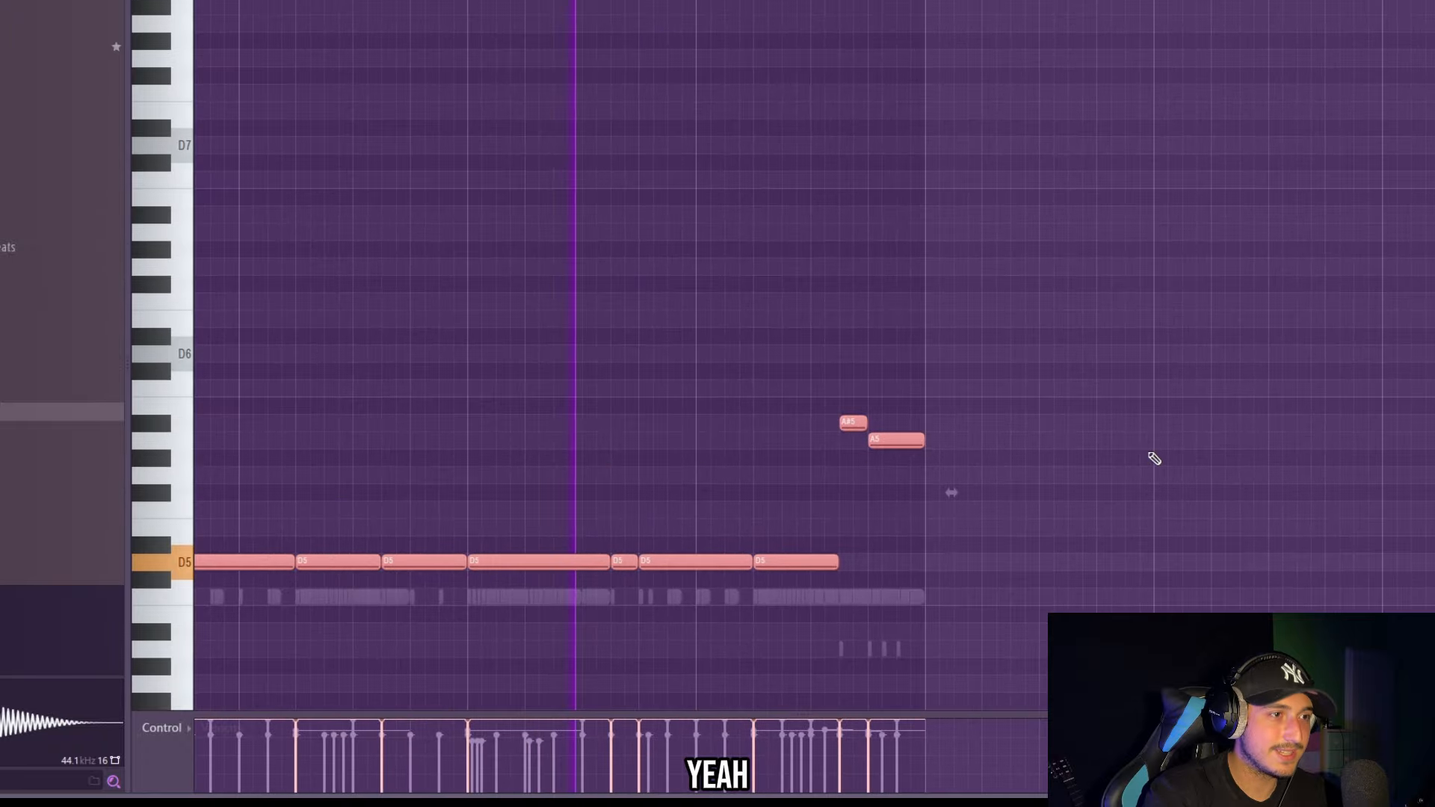
pyautogui.keyDown('ctrl'); pyautogui.click(1153, 458); pyautogui.keyUp('ctrl')
# Step: Vary the 808's ending in bars 7 and 8 with two A#5 notes, a longer A5 note and a short A5 roll
pyautogui.scroll(2, 1170, 468)
pyautogui.scroll(-1, 1163, 474)
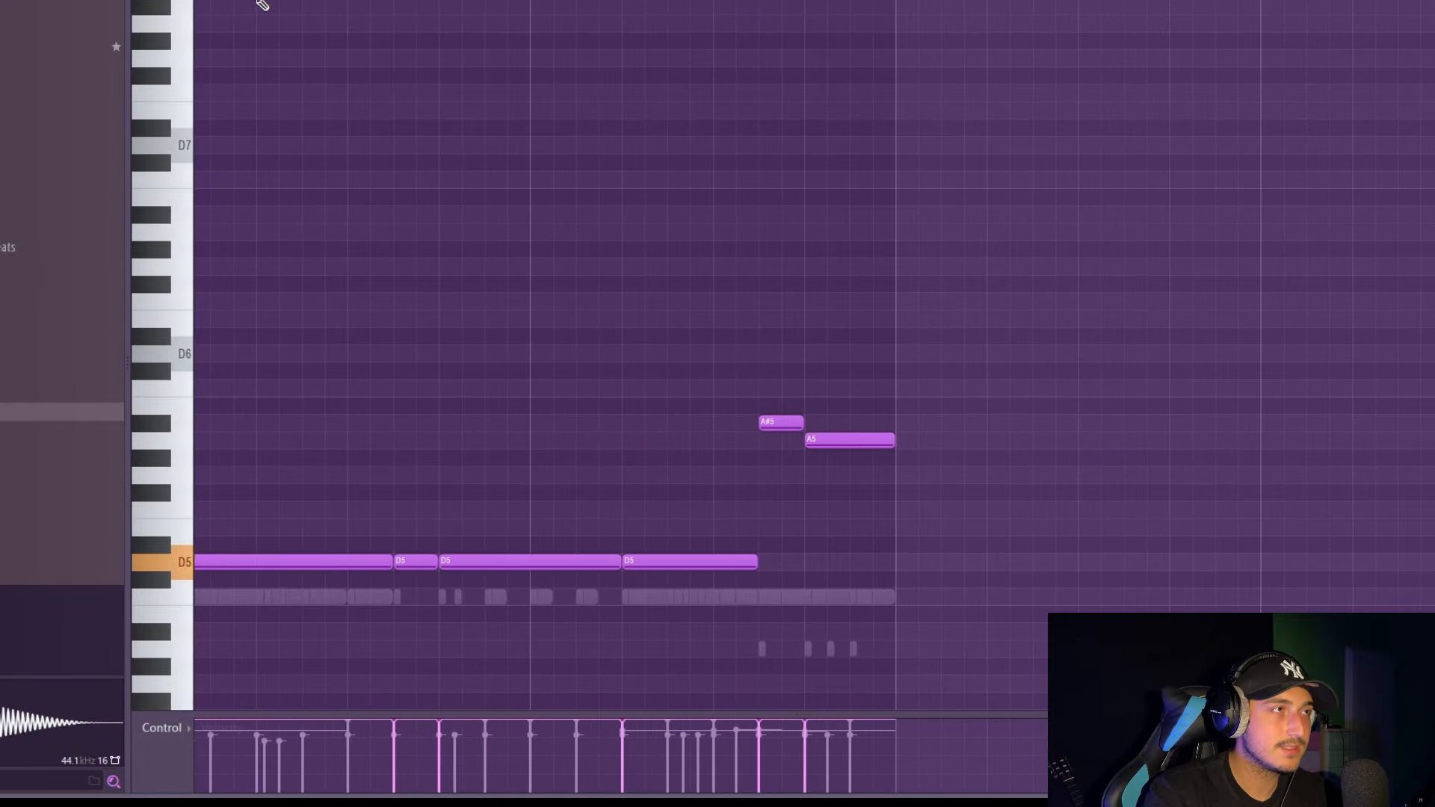
pyautogui.press('space')
pyautogui.scroll(1, 635, 275)
pyautogui.moveTo(637, 275); pyautogui.dragTo(792, 229)
pyautogui.scroll(-1, 618, 517)
pyautogui.press('space')
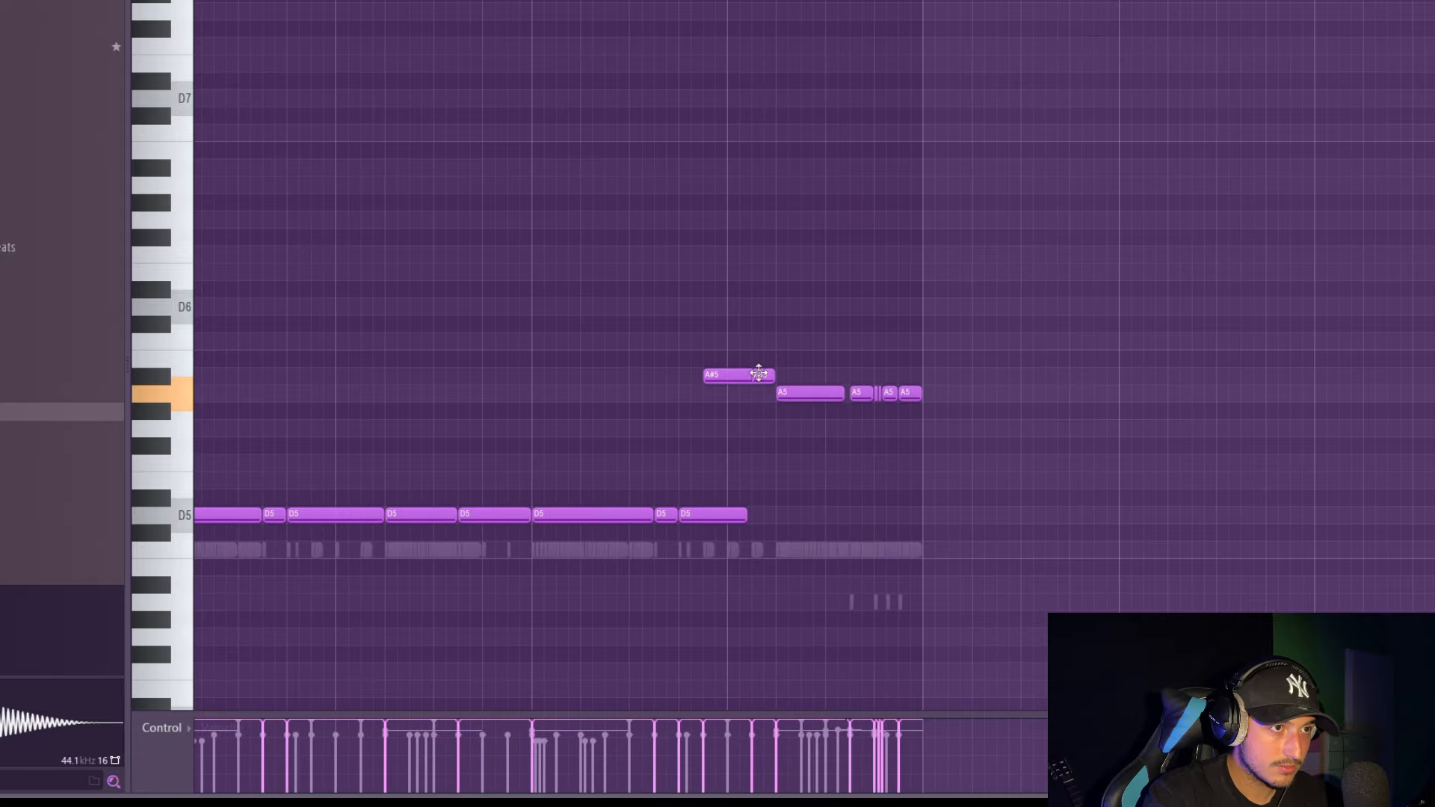
pyautogui.hotkey('alt', 'q')
pyautogui.press('Return')
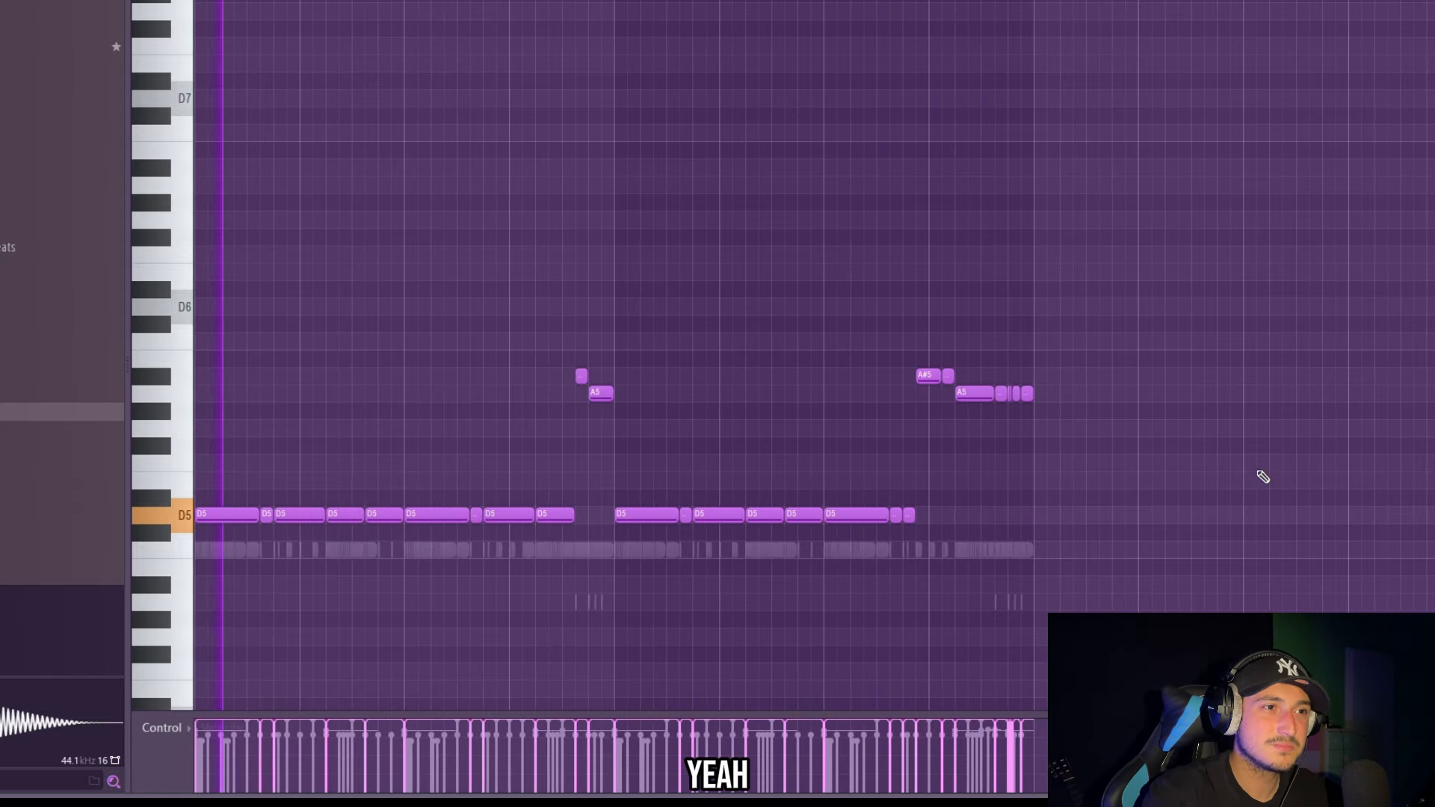
pyautogui.hotkey('ctrl', 'a')
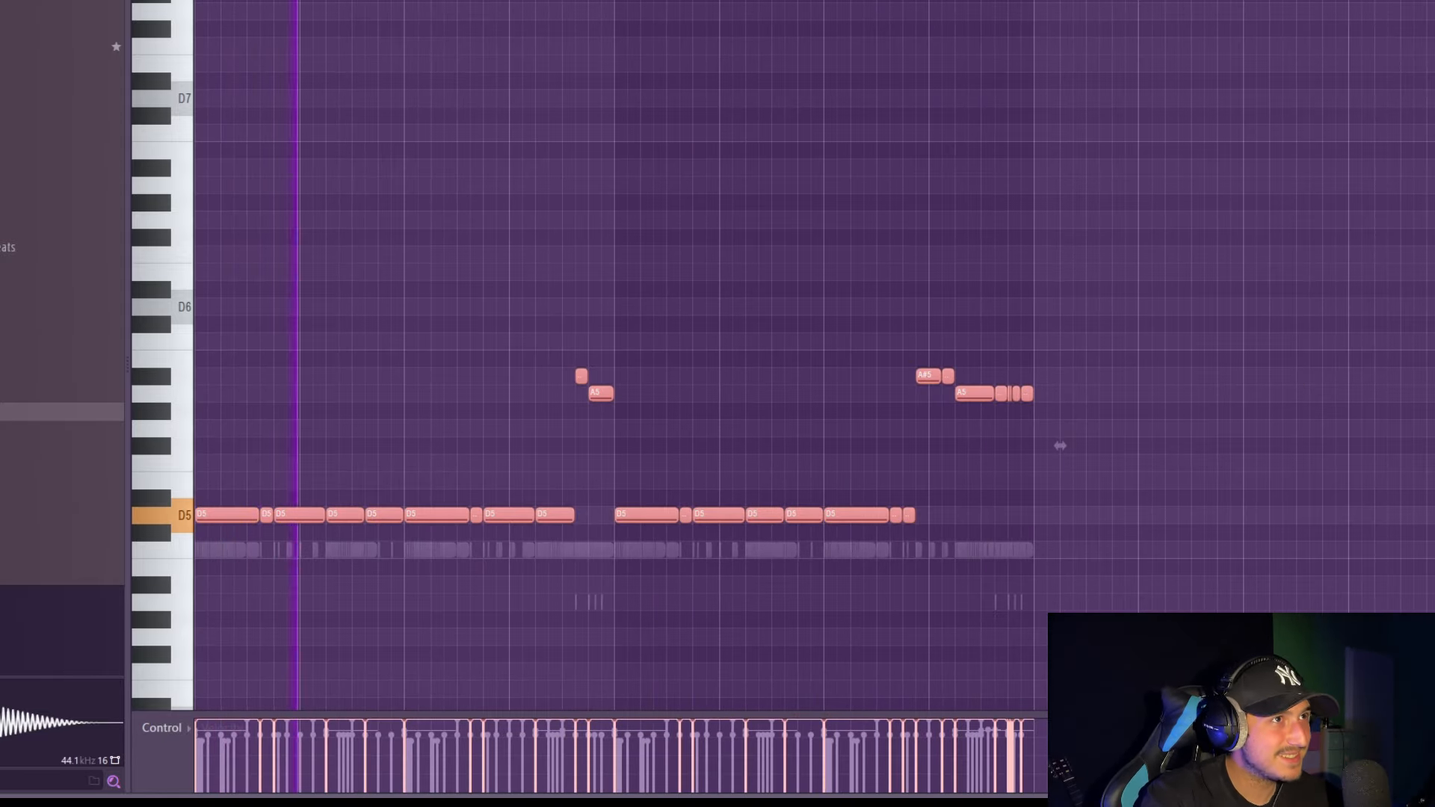
# Step: Arrange the drums in the playlist as separate clips per channel on tracks 7 to 11, repeating from bar 9 onward
pyautogui.press('F9')
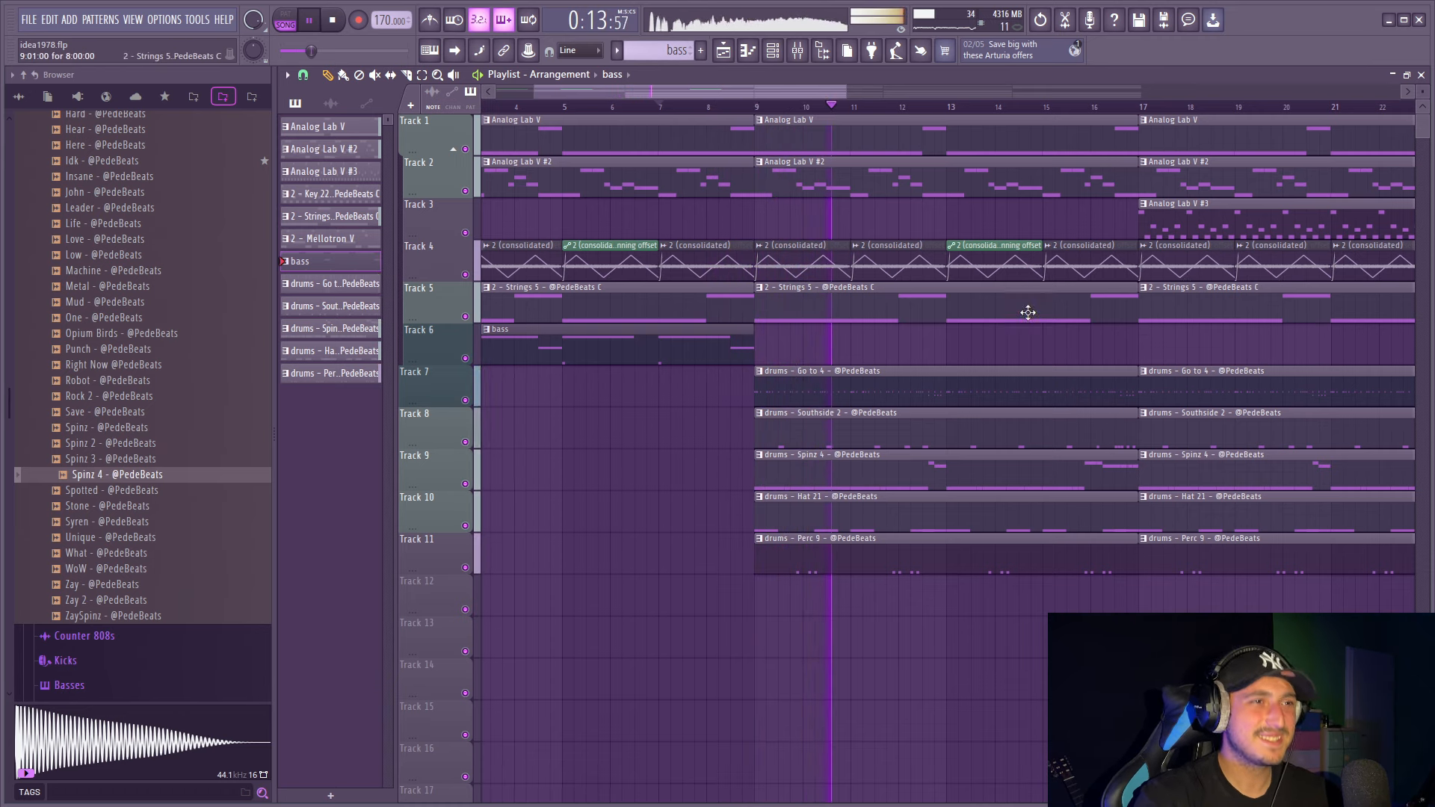
pyautogui.moveTo(1290, 358); pyautogui.dragTo(935, 449)
pyautogui.scroll(3, 935, 449)
pyautogui.scroll(-5, 935, 450)
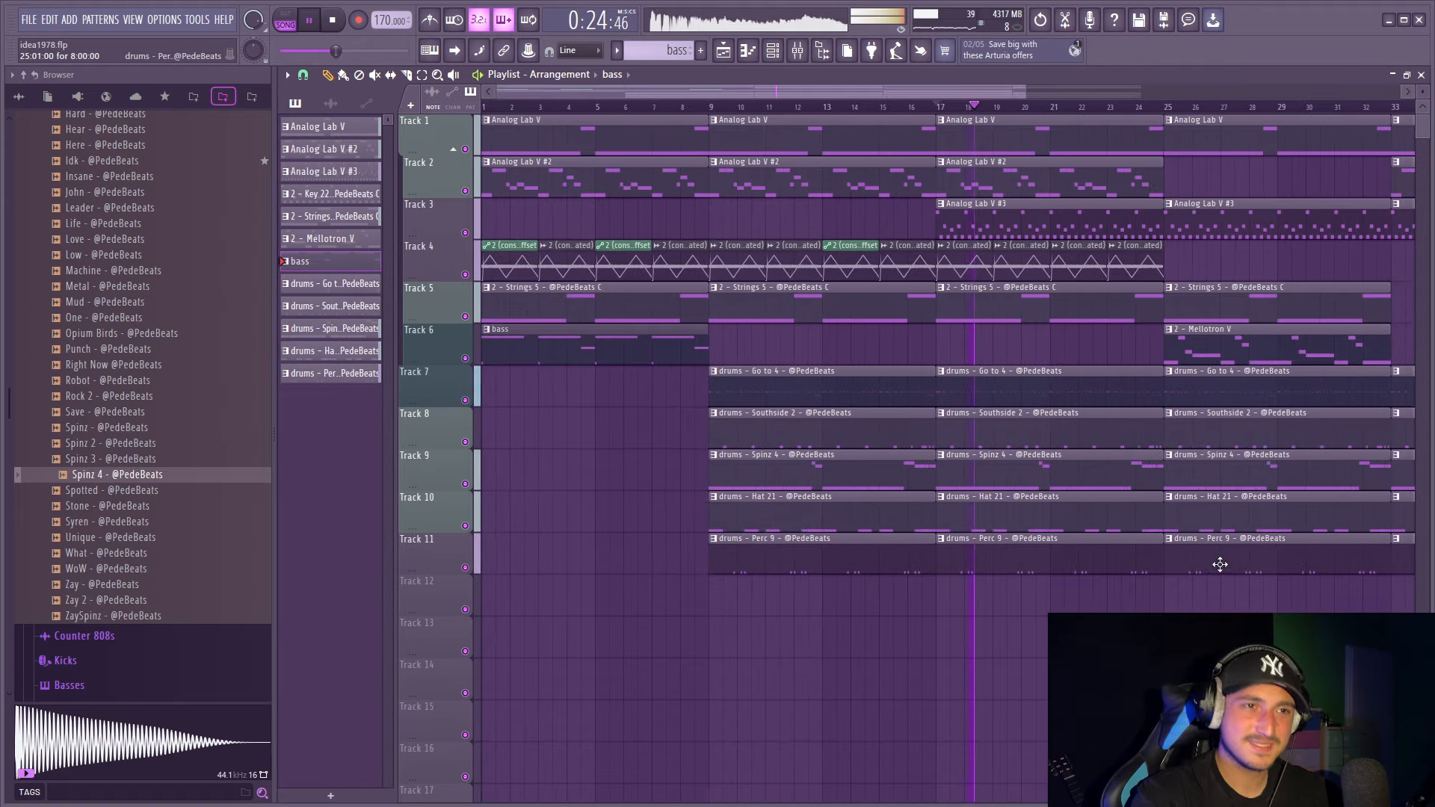
pyautogui.scroll(3, 1215, 572)
pyautogui.moveTo(1203, 591); pyautogui.dragTo(1140, 605)
pyautogui.scroll(-4, 1129, 607)
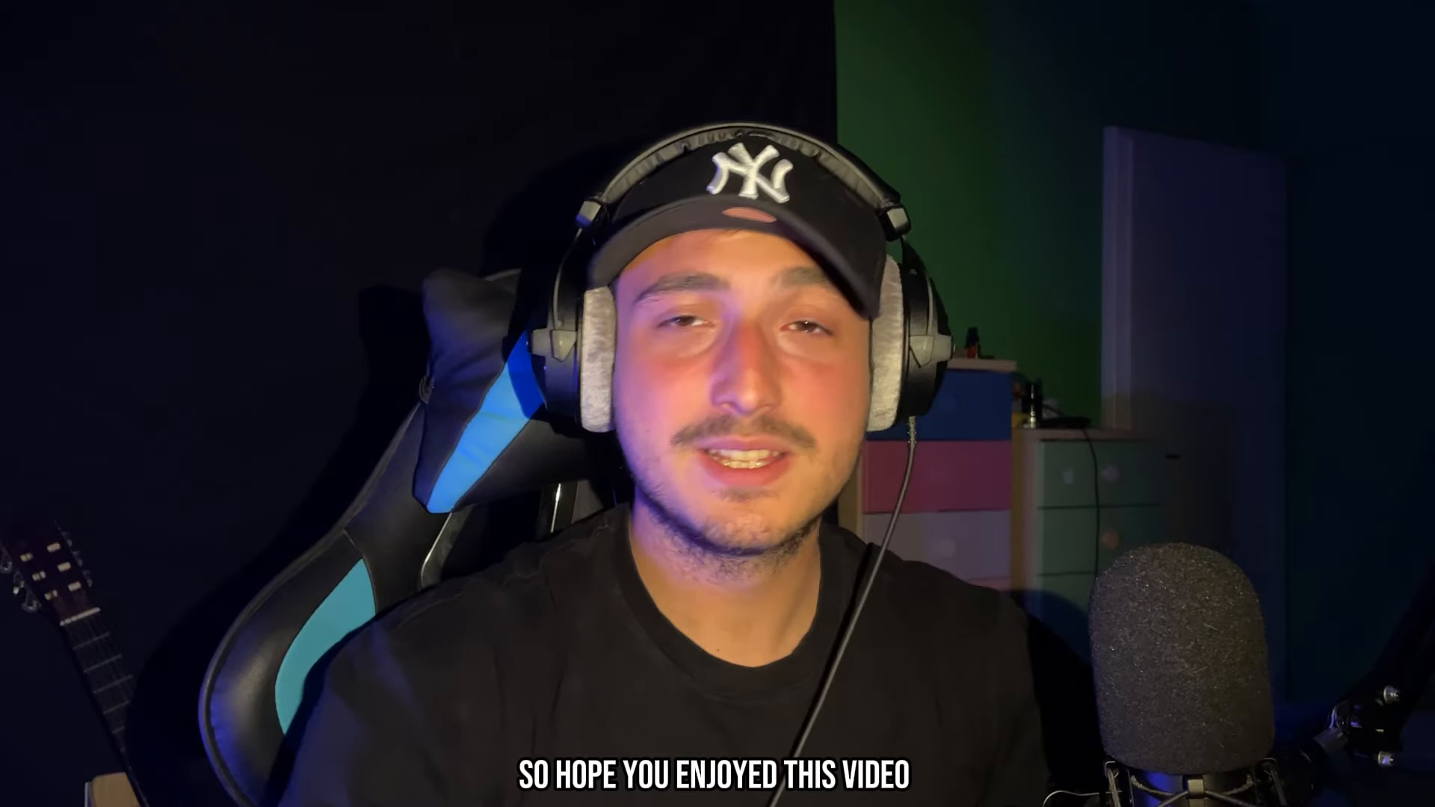